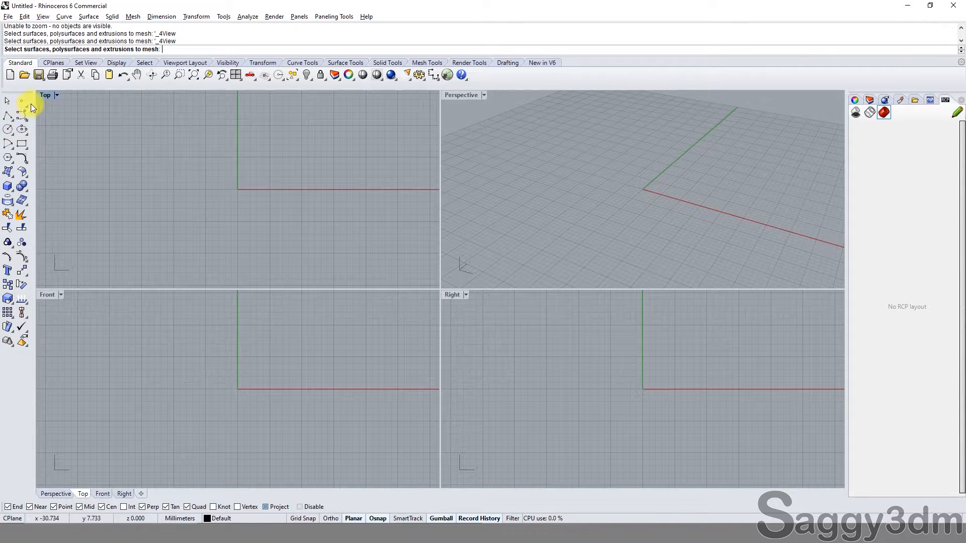
{"action": "left_click", "coordinate": [9, 130]}
{"action": "double_click", "coordinate": [47, 295]}
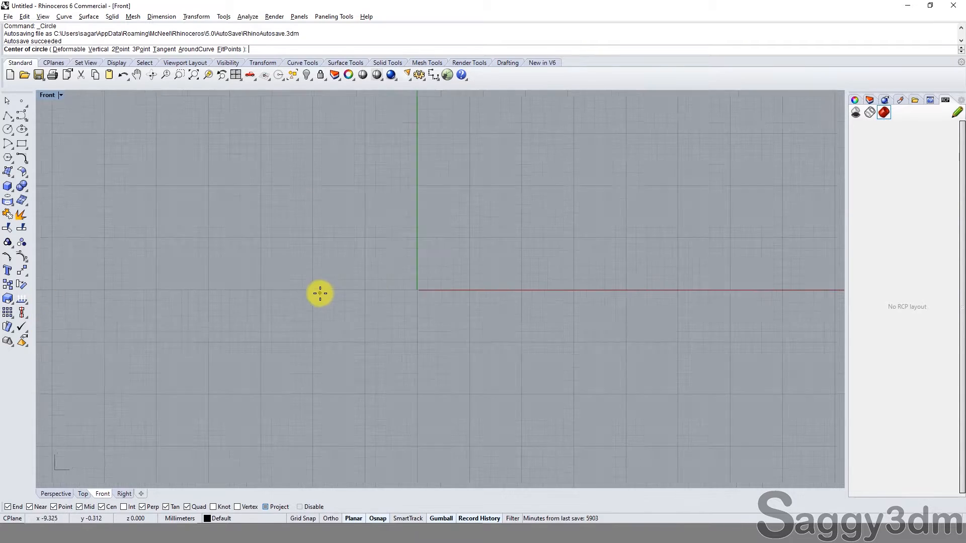
{"action": "type", "text": "0"}
{"action": "key", "text": "Return"}
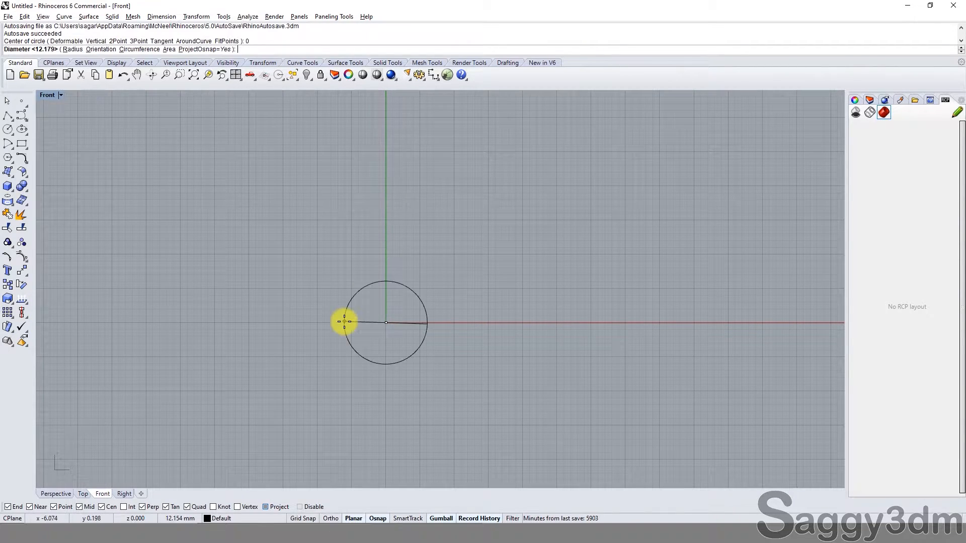
{"action": "key", "text": "Escape"}
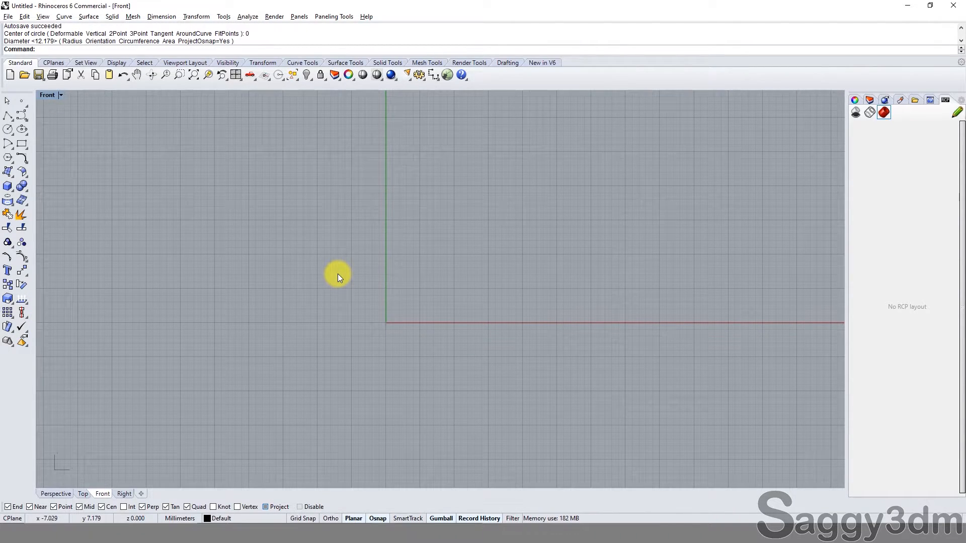
Step: Switch to the Windows Calculator by launching calc, and reposition its window
{"action": "key", "text": "super+r"}
{"action": "type", "text": "cac"}
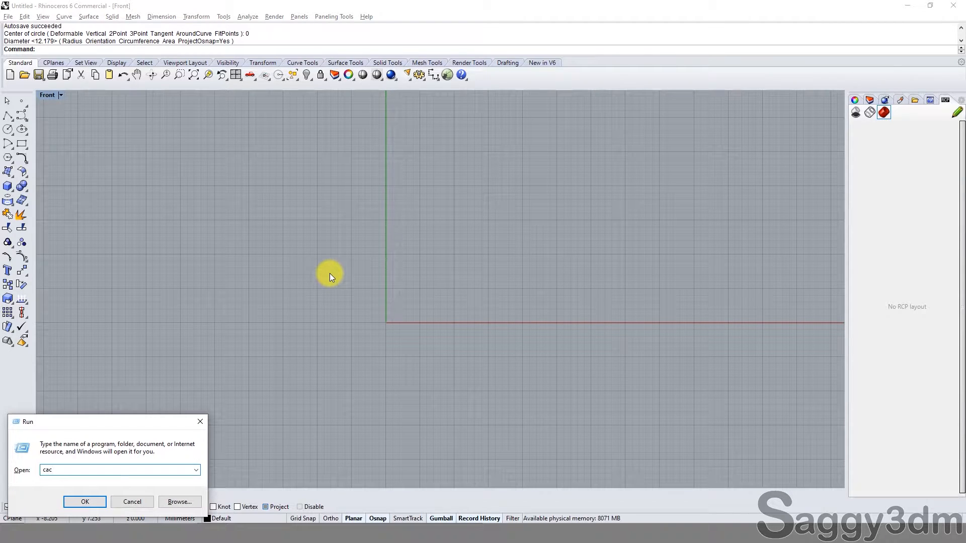
{"action": "key", "text": "BackSpace"}
{"action": "type", "text": "lc"}
{"action": "key", "text": "Return"}
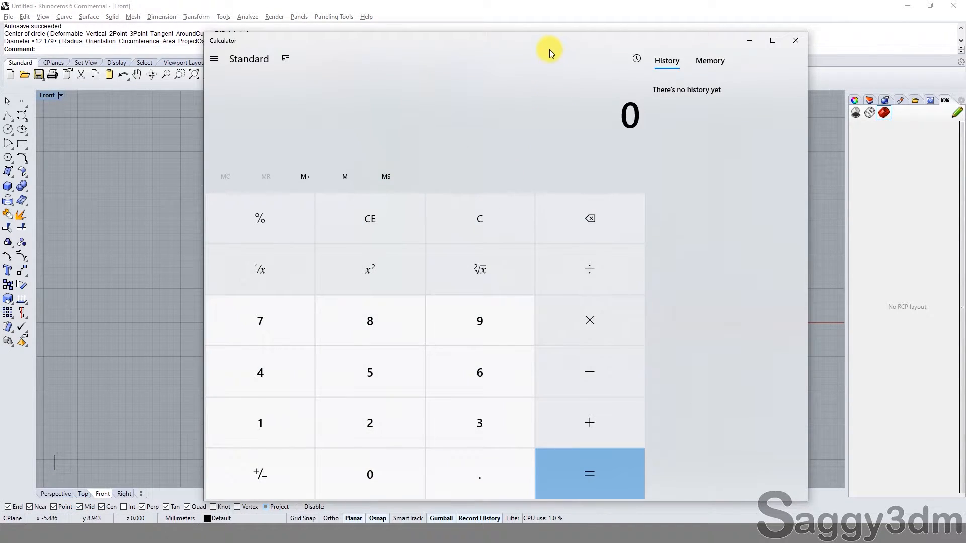
{"action": "left_click_drag", "start_coordinate": [550, 51], "coordinate": [548, 33]}
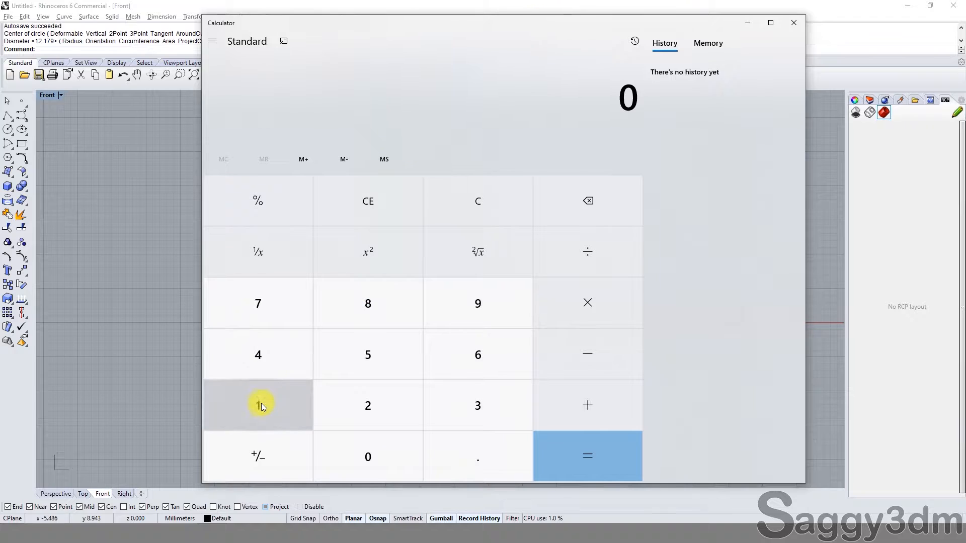
Step: Calculate 7.5 × 25.4 to convert inches to millimetres, and minimize the calculator to return to Rhinoceros
{"action": "left_click", "coordinate": [264, 313]}
{"action": "left_click", "coordinate": [432, 434]}
{"action": "left_click", "coordinate": [372, 352]}
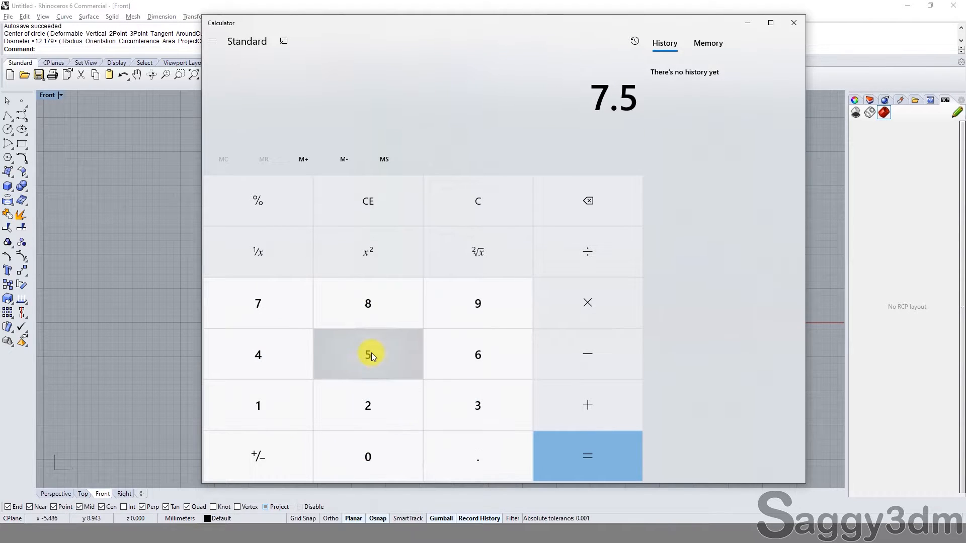
{"action": "left_click", "coordinate": [595, 304]}
{"action": "left_click", "coordinate": [364, 400]}
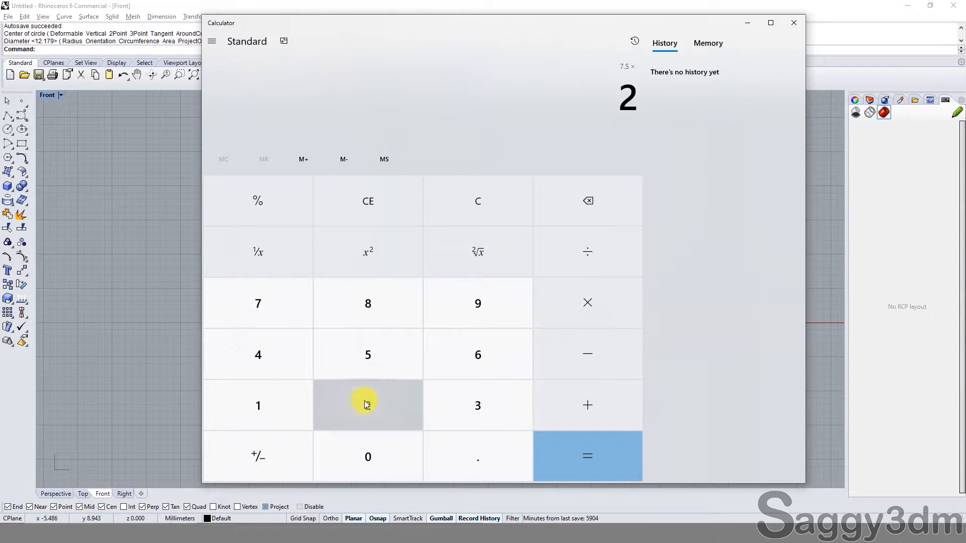
{"action": "left_click", "coordinate": [369, 361]}
{"action": "left_click", "coordinate": [445, 459]}
{"action": "left_click", "coordinate": [285, 363]}
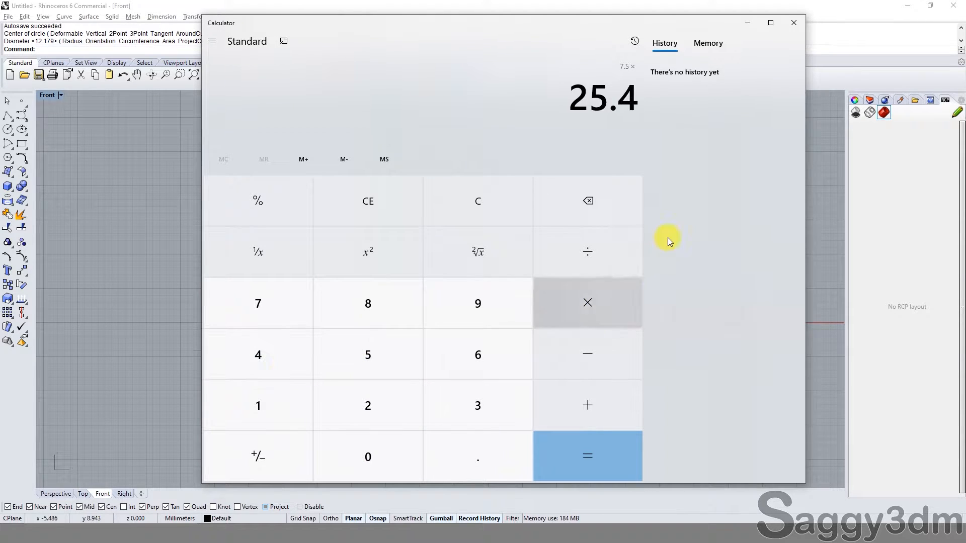
{"action": "left_click", "coordinate": [593, 458]}
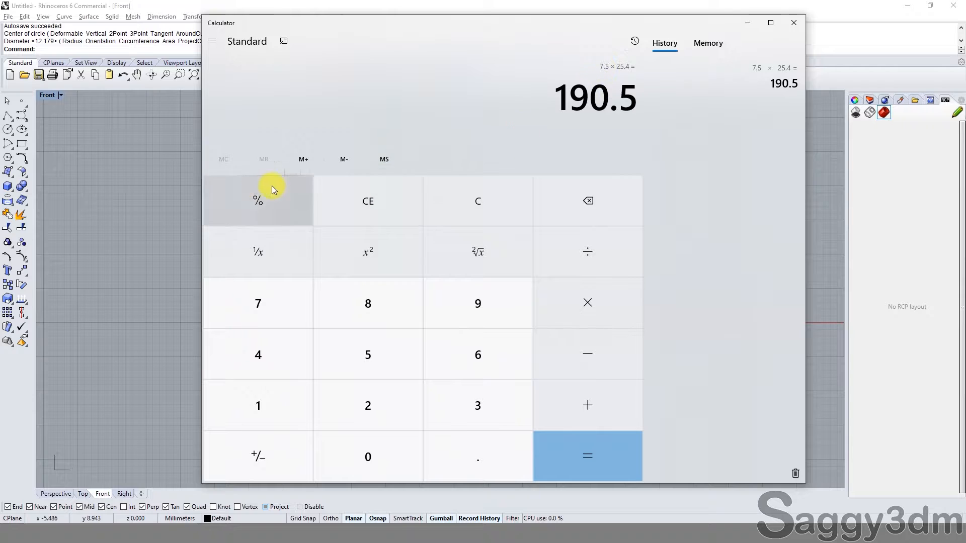
{"action": "left_click", "coordinate": [748, 23]}
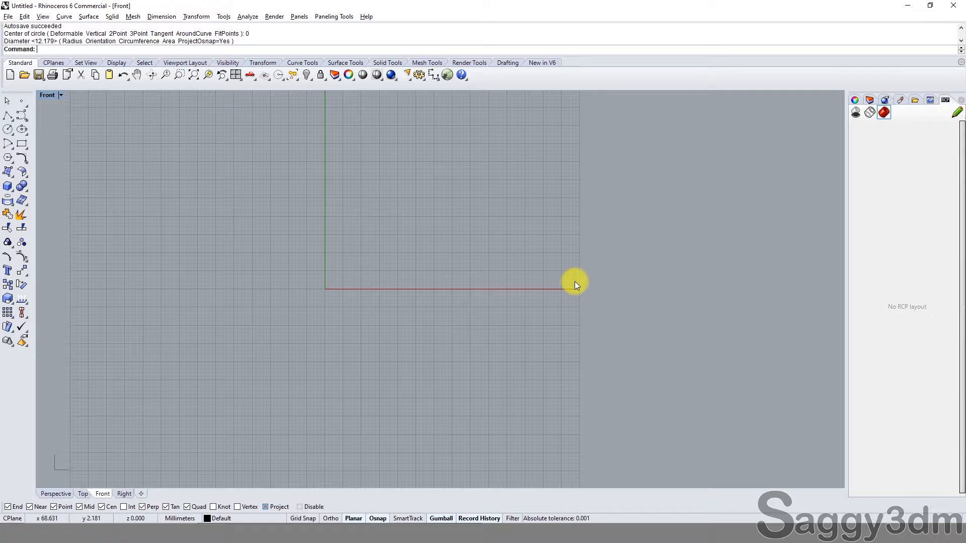
Step: Draw a circle in the Front viewport centred on the origin (0), using the Circumference option with a value of 190.5 mm
{"action": "left_click", "coordinate": [8, 129]}
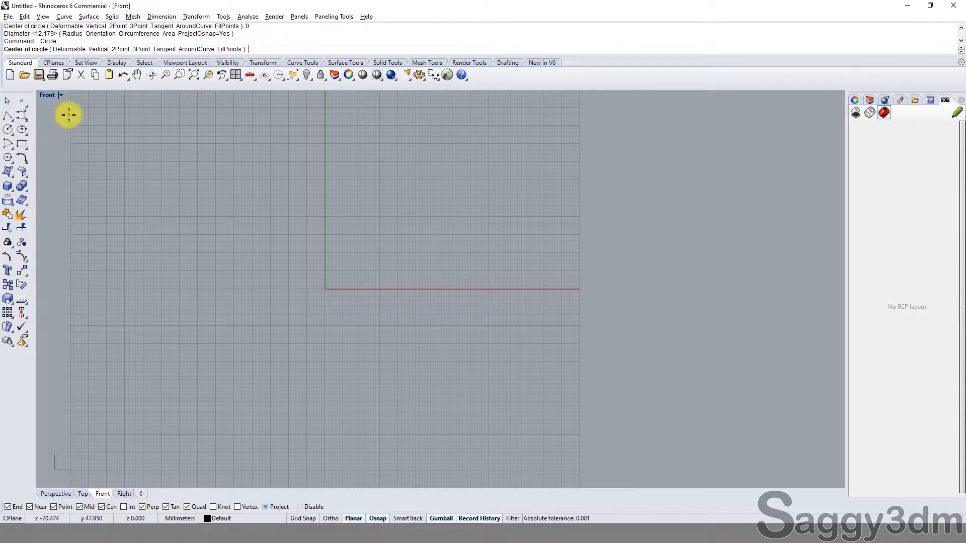
{"action": "double_click", "coordinate": [47, 94]}
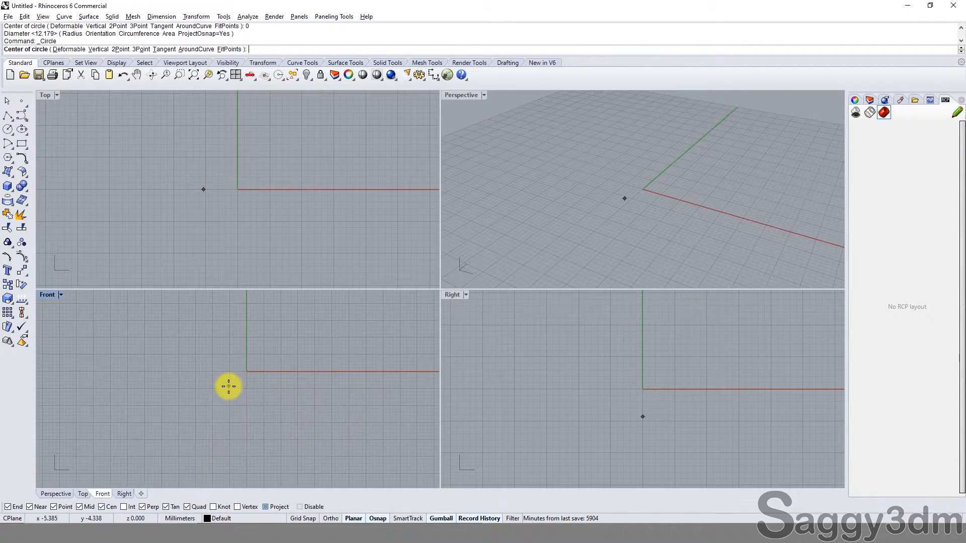
{"action": "right_click_drag", "start_coordinate": [228, 387], "coordinate": [222, 412]}
{"action": "type", "text": "0"}
{"action": "key", "text": "Return"}
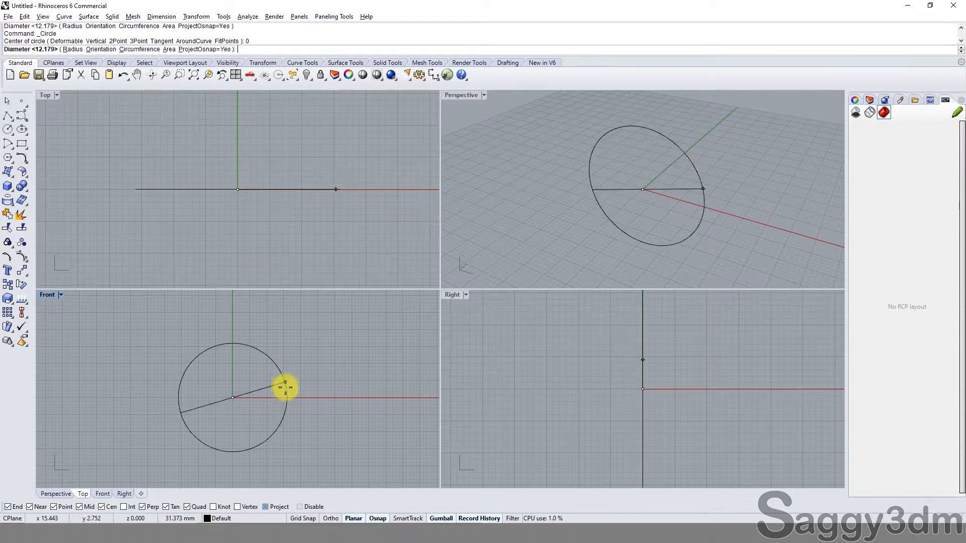
{"action": "scroll", "coordinate": [284, 391], "scroll_direction": "down", "scroll_amount": 4}
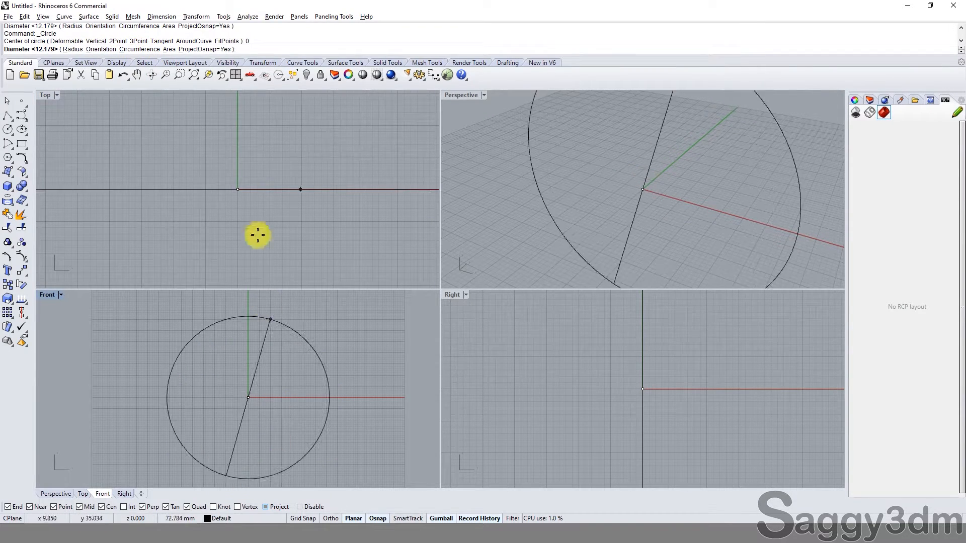
{"action": "left_click", "coordinate": [142, 48]}
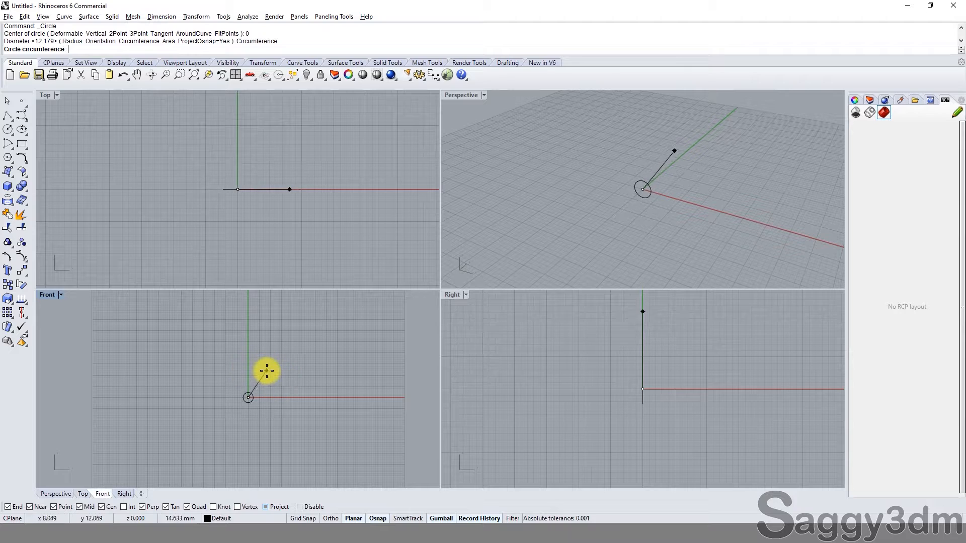
{"action": "scroll", "coordinate": [260, 396], "scroll_direction": "up", "scroll_amount": 1}
{"action": "type", "text": "190.5"}
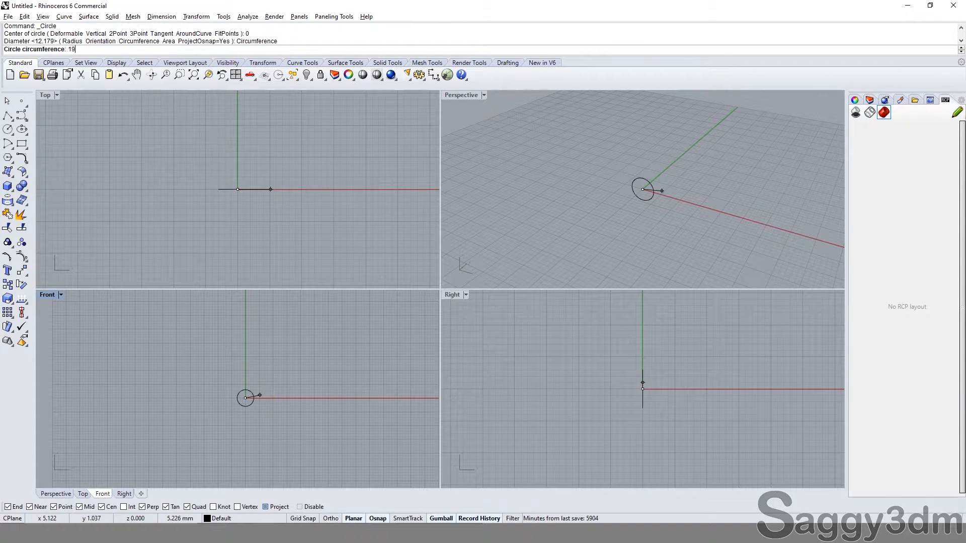
{"action": "key", "text": "Return"}
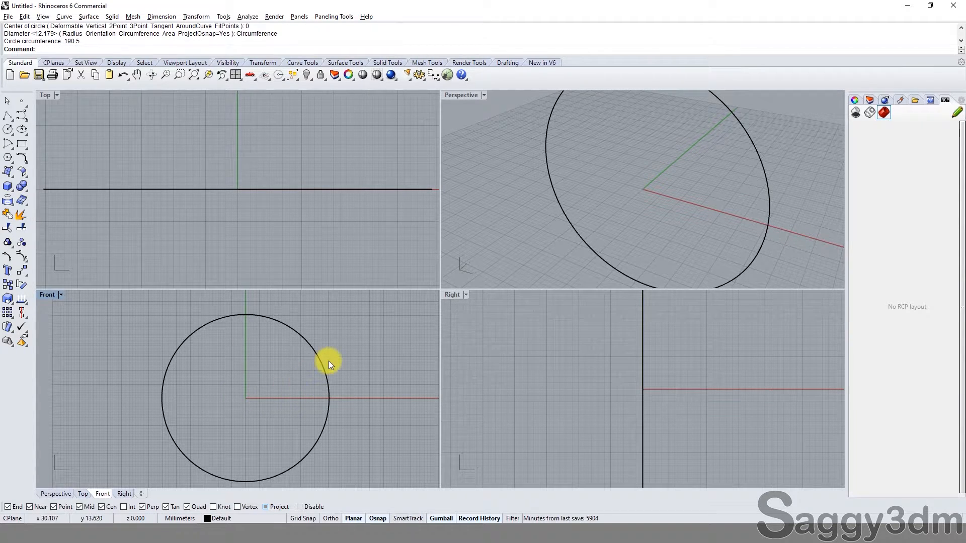
Step: Examine the circle in the maximized Front viewport and return to the four-viewport layout
{"action": "left_click", "coordinate": [320, 367]}
{"action": "left_click", "coordinate": [346, 361]}
{"action": "scroll", "coordinate": [346, 360], "scroll_direction": "down", "scroll_amount": 4}
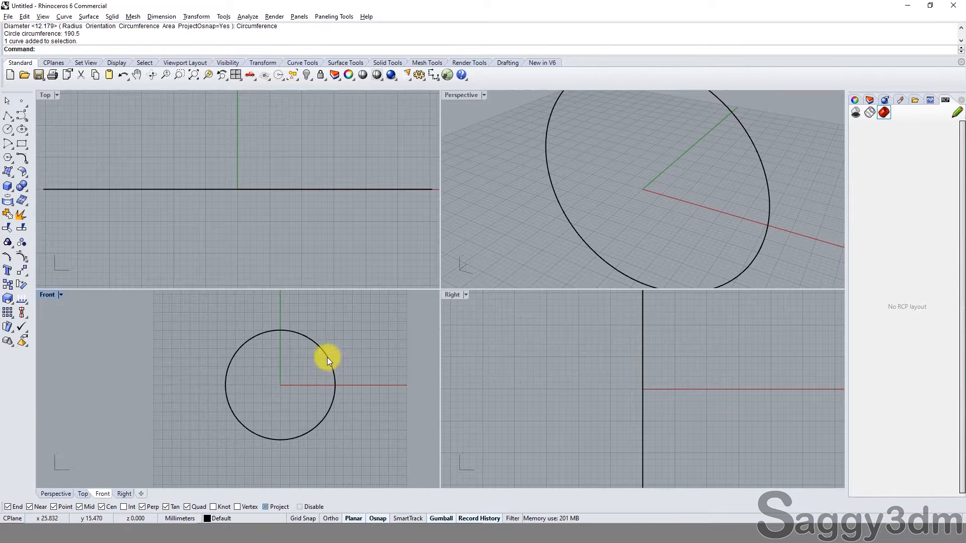
{"action": "scroll", "coordinate": [327, 357], "scroll_direction": "up", "scroll_amount": 4}
{"action": "left_click", "coordinate": [327, 357]}
{"action": "double_click", "coordinate": [50, 292]}
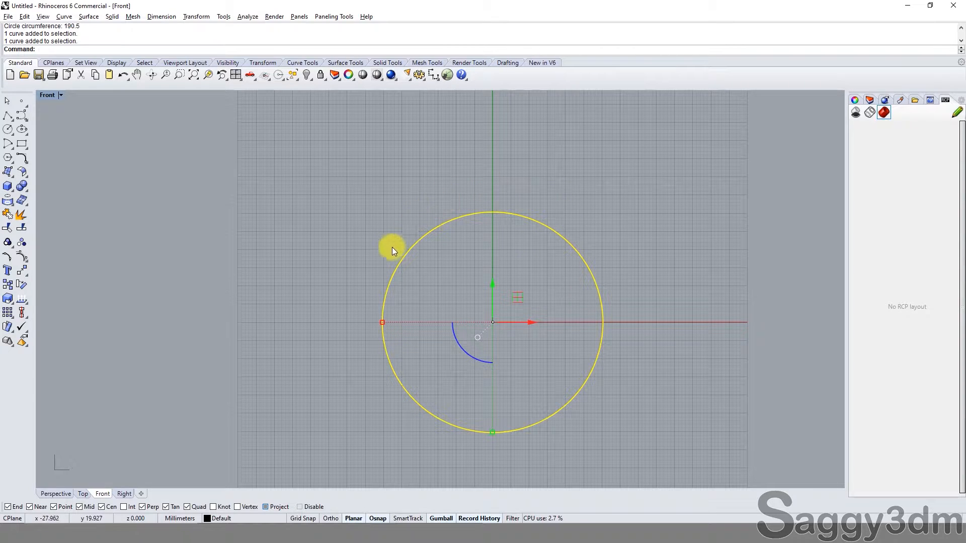
{"action": "left_click", "coordinate": [482, 177]}
{"action": "left_click", "coordinate": [503, 212]}
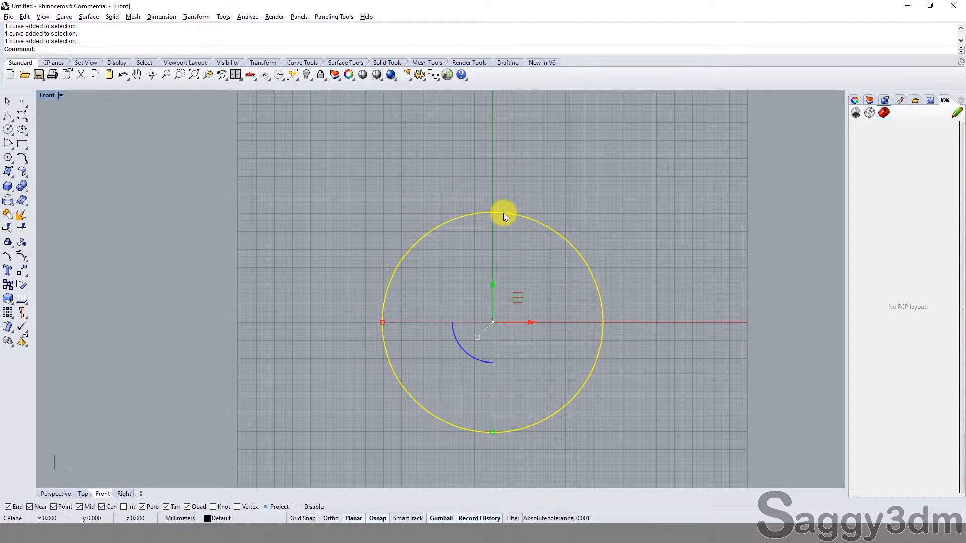
{"action": "left_click", "coordinate": [325, 210]}
{"action": "double_click", "coordinate": [47, 96]}
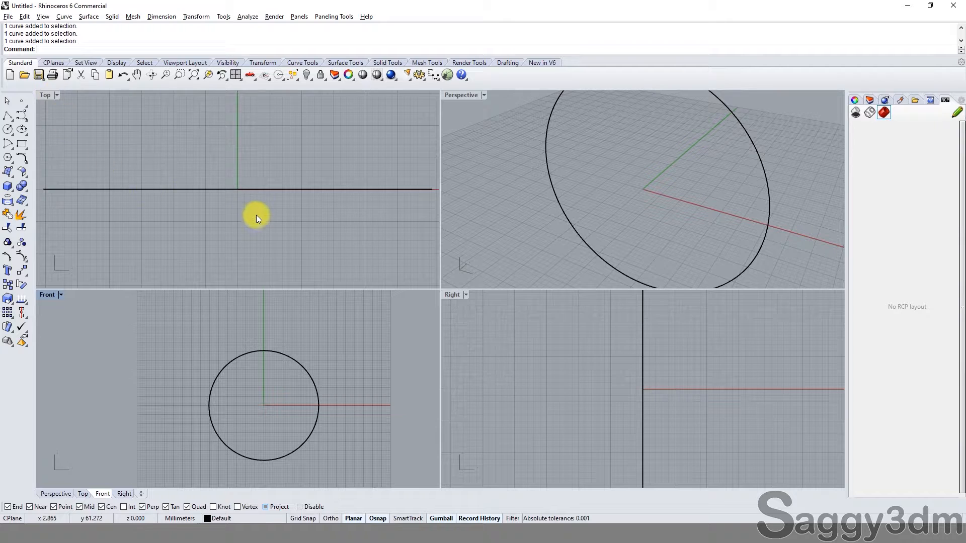
Step: Select the circle in the Front viewport and hide it
{"action": "left_click", "coordinate": [310, 381]}
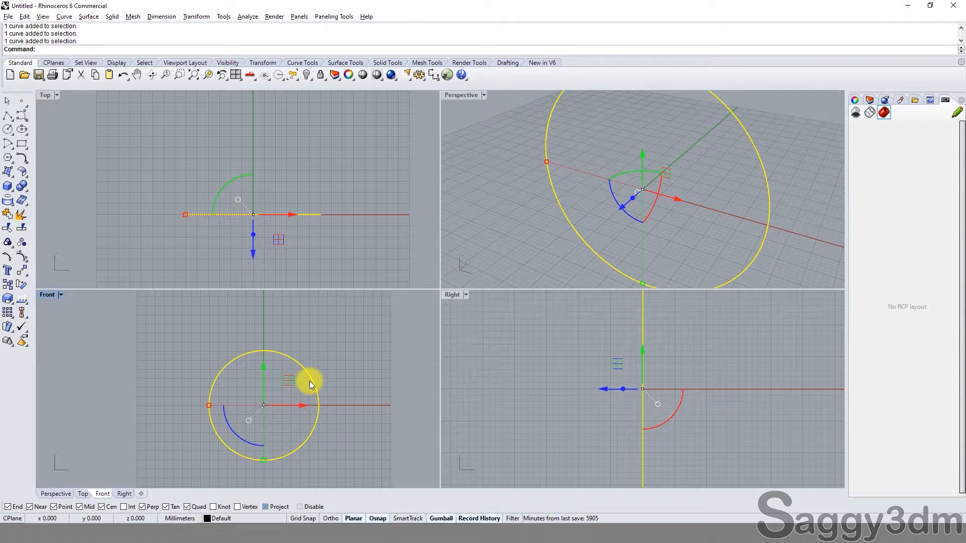
{"action": "type", "text": "h"}
{"action": "key", "text": "Return"}
Step: Draw a horizontal line in the maximized Top viewport from its midpoint at 0, using BothSides, a half-length of 190.5/2 and Ortho on
{"action": "double_click", "coordinate": [44, 95]}
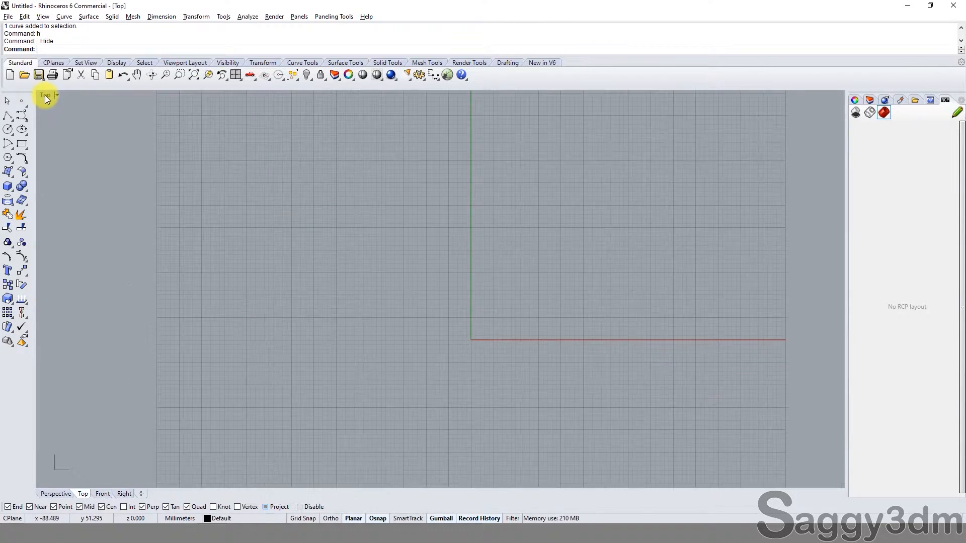
{"action": "left_click", "coordinate": [9, 117]}
{"action": "left_click", "coordinate": [38, 126]}
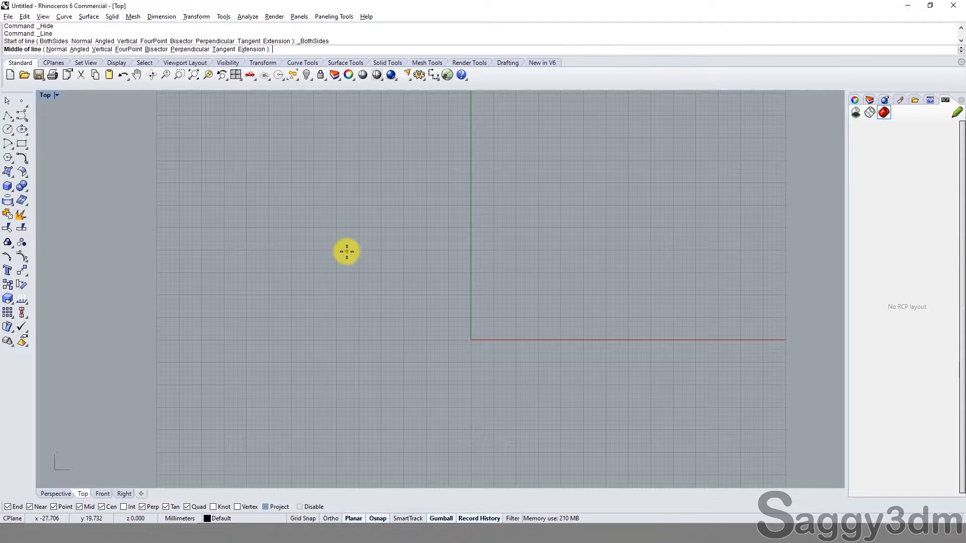
{"action": "type", "text": "0"}
{"action": "key", "text": "Return"}
{"action": "type", "text": "190."}
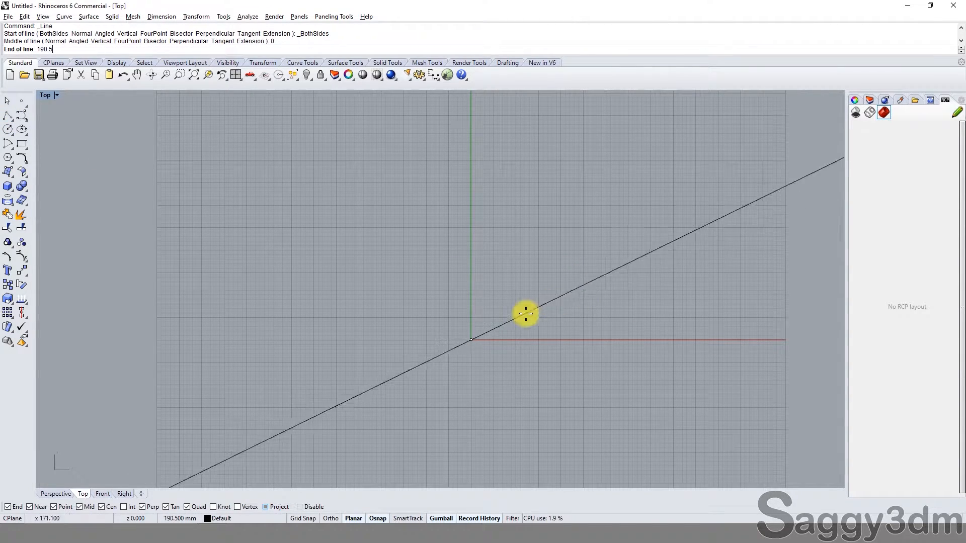
{"action": "scroll", "coordinate": [459, 406], "scroll_direction": "down", "scroll_amount": 3}
{"action": "scroll", "coordinate": [591, 367], "scroll_direction": "down", "scroll_amount": 3}
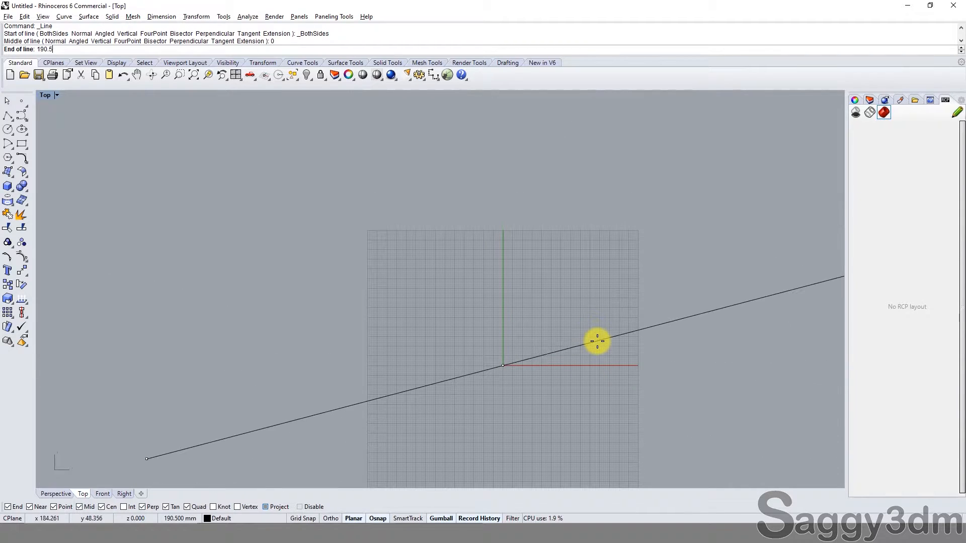
{"action": "type", "text": "5/2"}
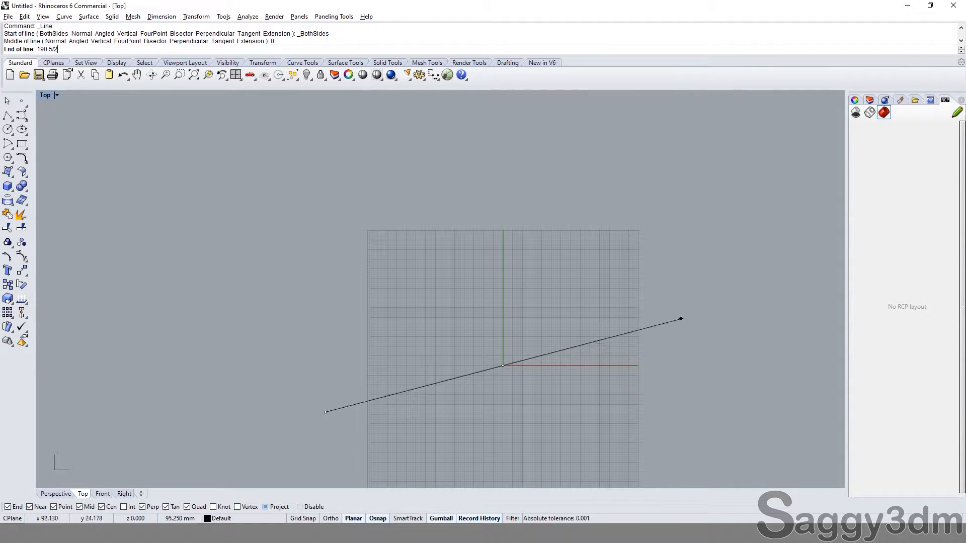
{"action": "key", "text": "F8"}
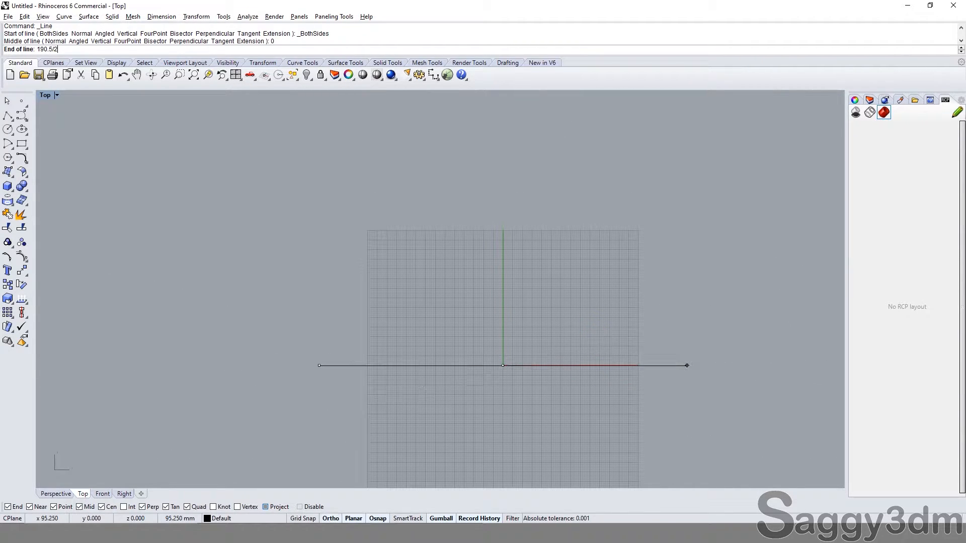
{"action": "left_click", "coordinate": [711, 355]}
Step: Measure the horizontal line's length with the Length command and deselect the line
{"action": "left_click", "coordinate": [668, 366]}
{"action": "type", "text": "l"}
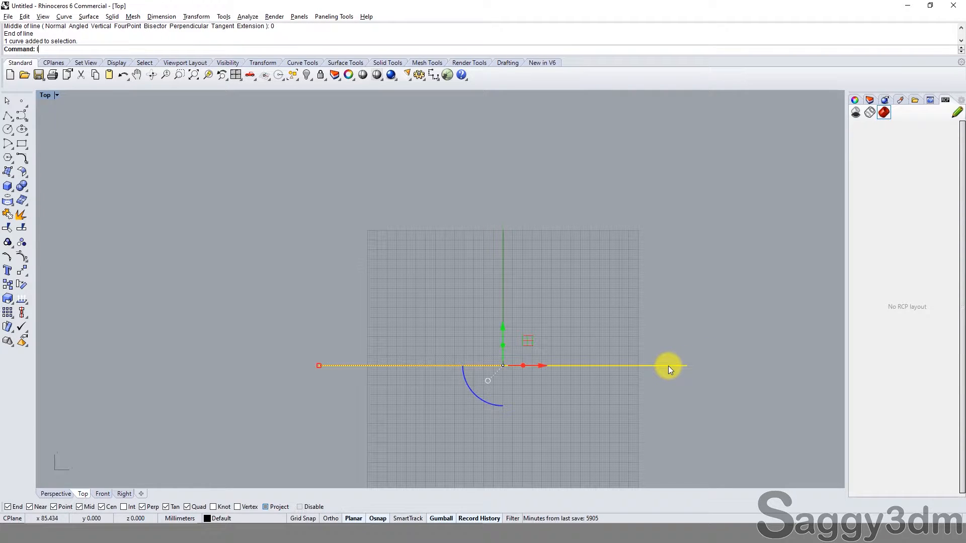
{"action": "type", "text": "ength"}
{"action": "key", "text": "Return"}
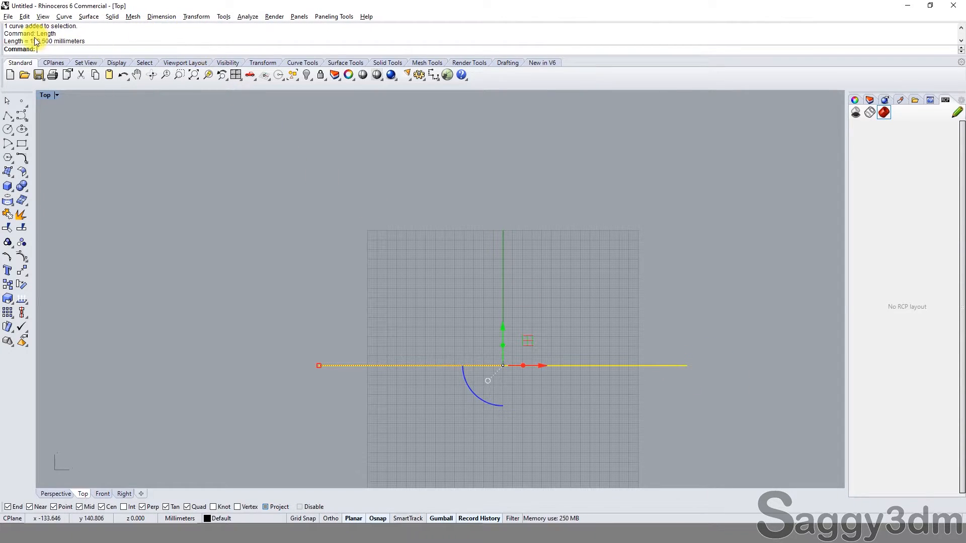
{"action": "left_click", "coordinate": [491, 223]}
{"action": "scroll", "coordinate": [564, 354], "scroll_direction": "up", "scroll_amount": 8}
{"action": "left_click", "coordinate": [572, 381]}
{"action": "left_click", "coordinate": [566, 330]}
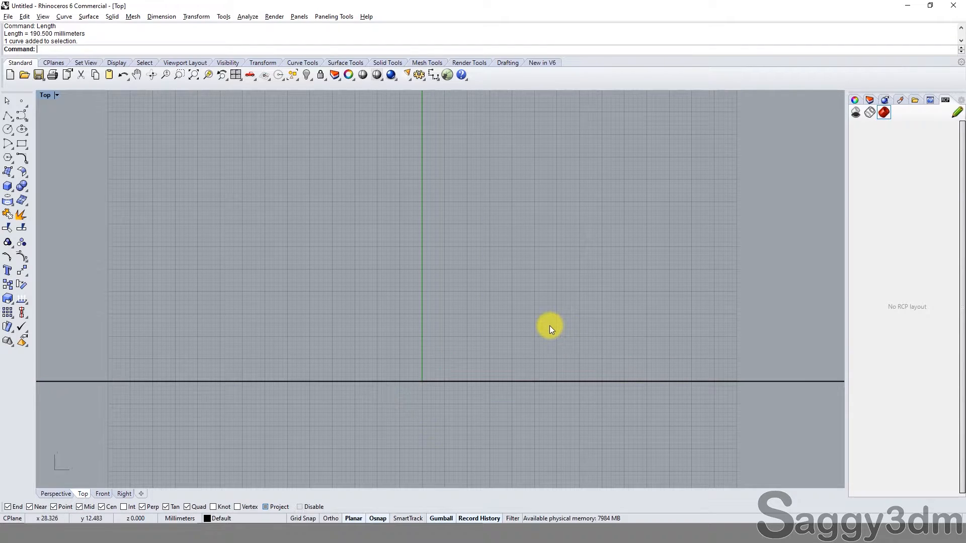
{"action": "scroll", "coordinate": [549, 325], "scroll_direction": "down", "scroll_amount": 3}
{"action": "scroll", "coordinate": [381, 278], "scroll_direction": "up", "scroll_amount": 5}
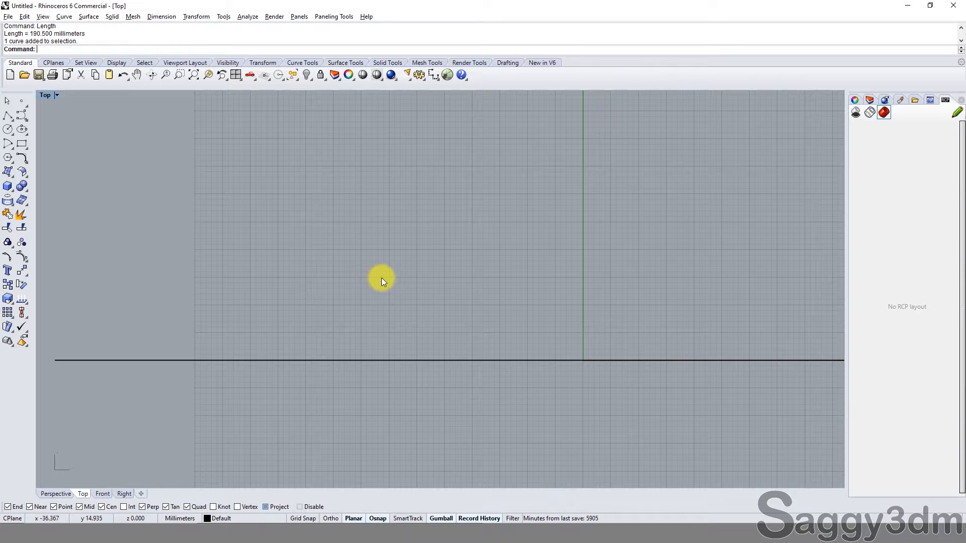
Step: Draw a 10 by 5 mm rectangle centred at 0 in the Top viewport, using Rectangle from Center
{"action": "left_click", "coordinate": [25, 149]}
{"action": "left_click", "coordinate": [52, 148]}
{"action": "scroll", "coordinate": [610, 380], "scroll_direction": "up", "scroll_amount": 6}
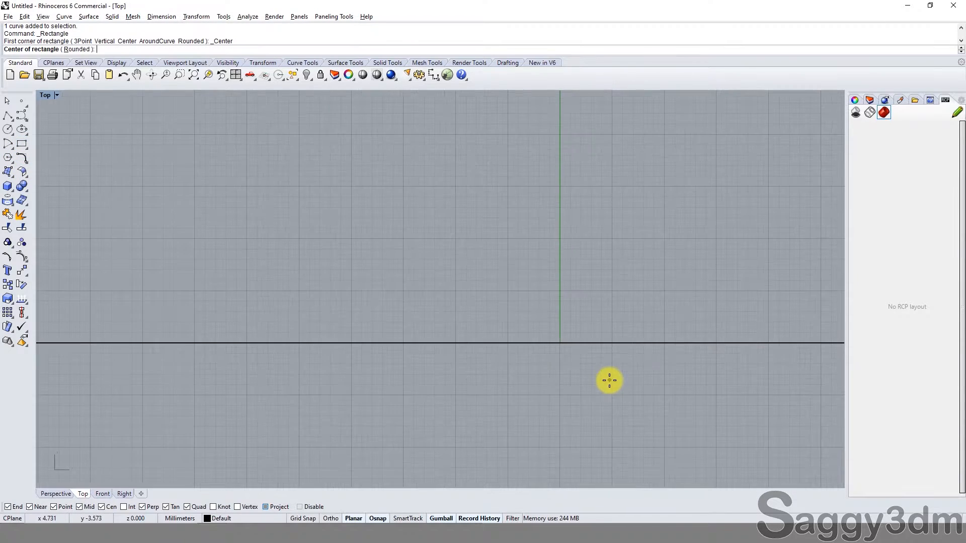
{"action": "scroll", "coordinate": [558, 355], "scroll_direction": "down", "scroll_amount": 2}
{"action": "type", "text": "0"}
{"action": "key", "text": "Return"}
{"action": "scroll", "coordinate": [589, 350], "scroll_direction": "down", "scroll_amount": 1}
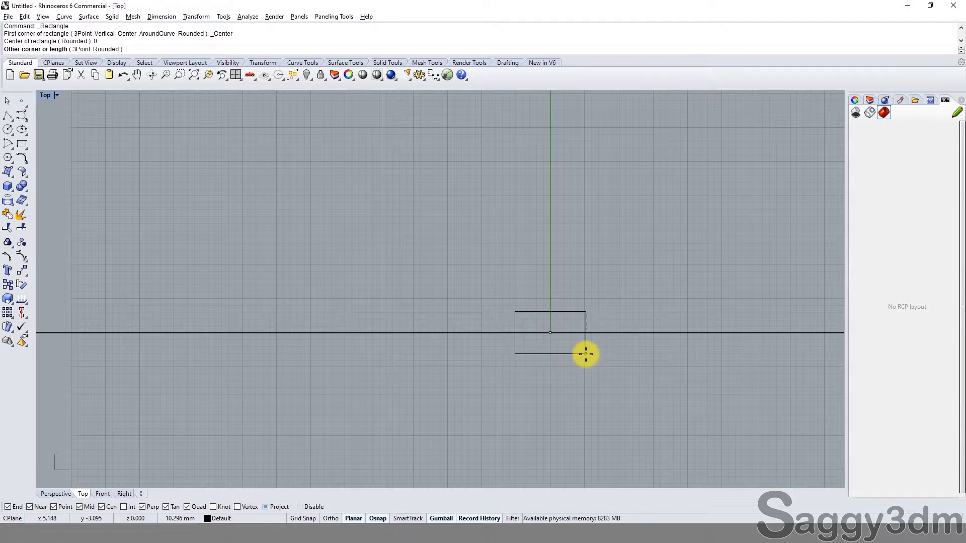
{"action": "type", "text": "10"}
{"action": "key", "text": "Return"}
{"action": "type", "text": "5"}
{"action": "key", "text": "Return"}
{"action": "left_click", "coordinate": [584, 350]}
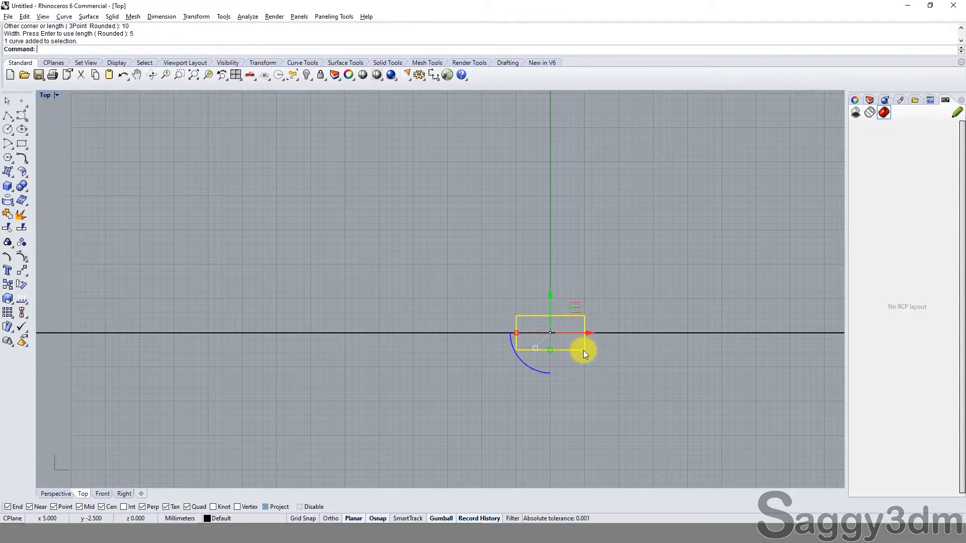
{"action": "scroll", "coordinate": [584, 350], "scroll_direction": "up", "scroll_amount": 3}
{"action": "key", "text": "Escape"}
Step: Return to the four-viewport layout and select the rectangle in the Top viewport
{"action": "double_click", "coordinate": [46, 96]}
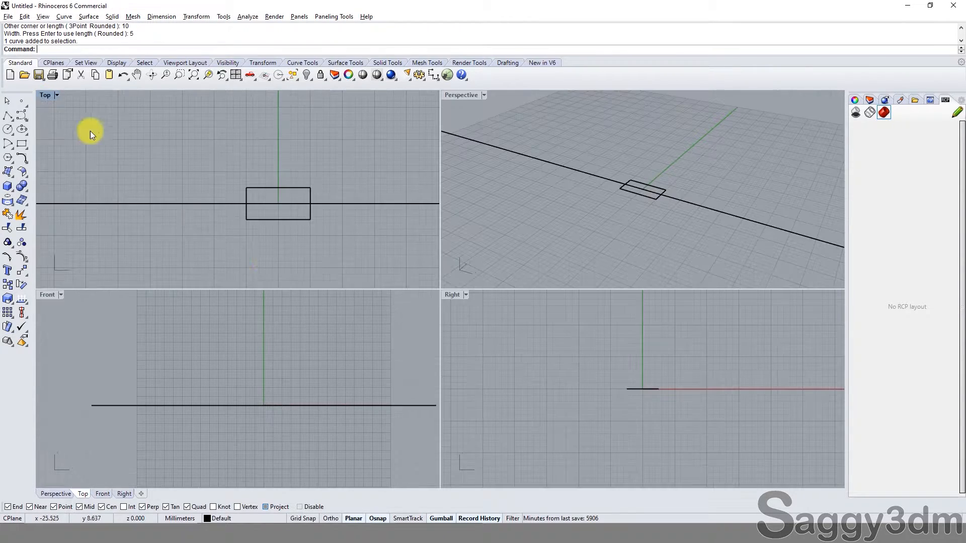
{"action": "scroll", "coordinate": [350, 370], "scroll_direction": "down", "scroll_amount": 5}
{"action": "scroll", "coordinate": [277, 216], "scroll_direction": "up", "scroll_amount": 3}
{"action": "left_click", "coordinate": [276, 215]}
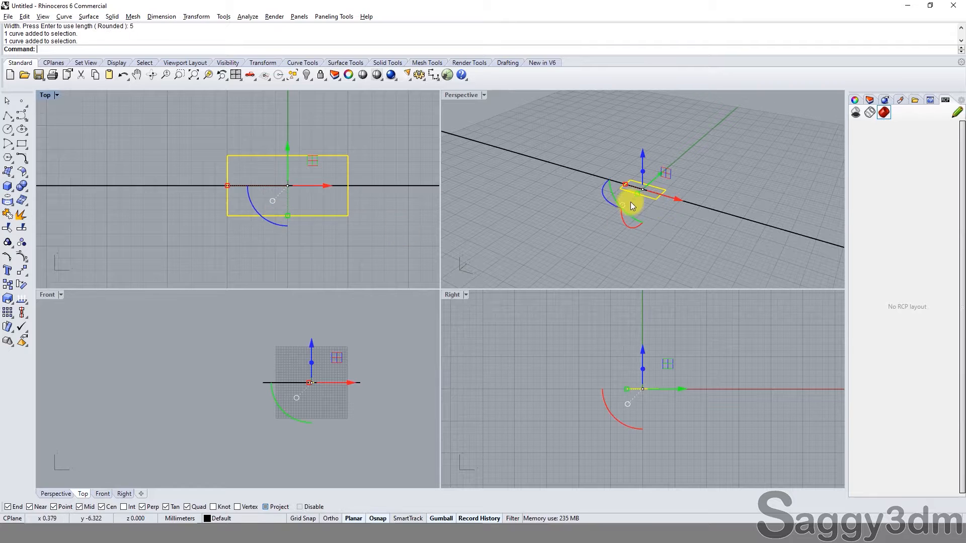
{"action": "right_click_drag", "start_coordinate": [630, 202], "coordinate": [584, 217]}
Step: Try the Rendered display mode in the Perspective viewport and set it back to Shaded
{"action": "left_click", "coordinate": [483, 95]}
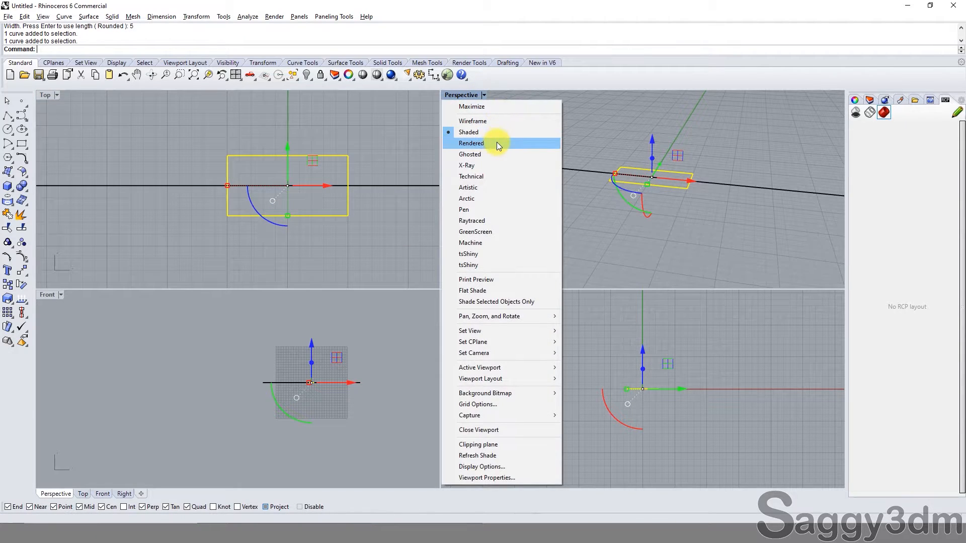
{"action": "left_click", "coordinate": [496, 143]}
{"action": "key", "text": "Escape"}
{"action": "left_click", "coordinate": [484, 95]}
{"action": "left_click", "coordinate": [495, 132]}
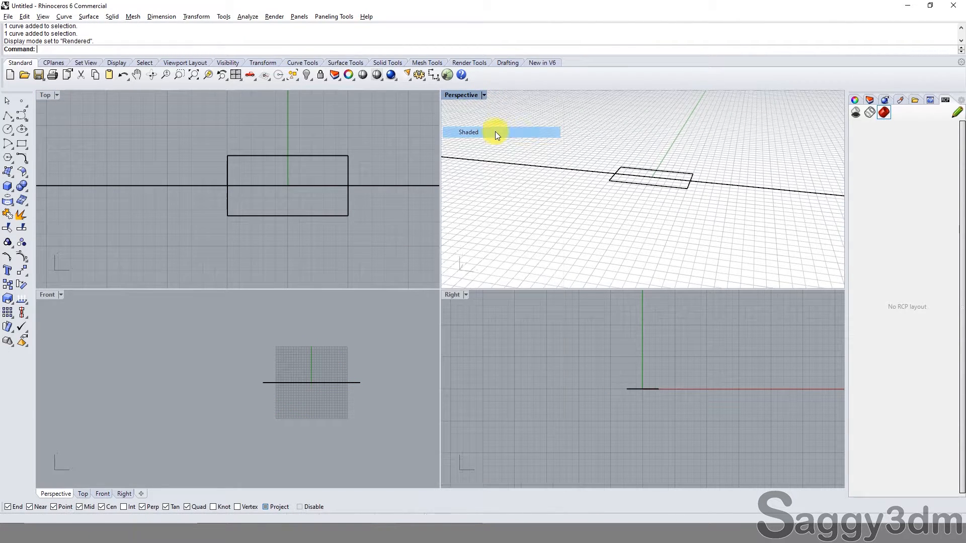
Step: Extrude the rectangle 3 mm upward as a solid with BothSides set to No
{"action": "left_click", "coordinate": [649, 170]}
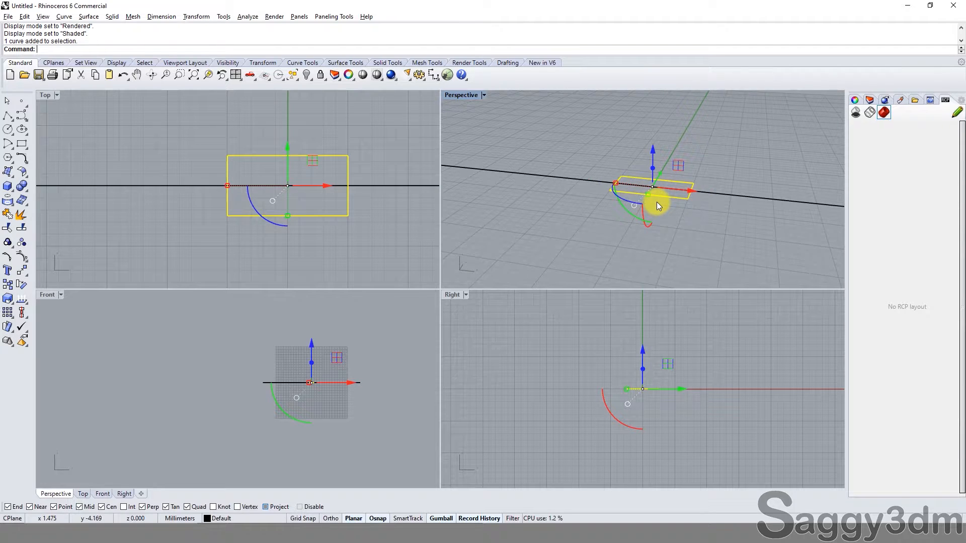
{"action": "type", "text": "ex"}
{"action": "key", "text": "Return"}
{"action": "scroll", "coordinate": [313, 381], "scroll_direction": "up", "scroll_amount": 10}
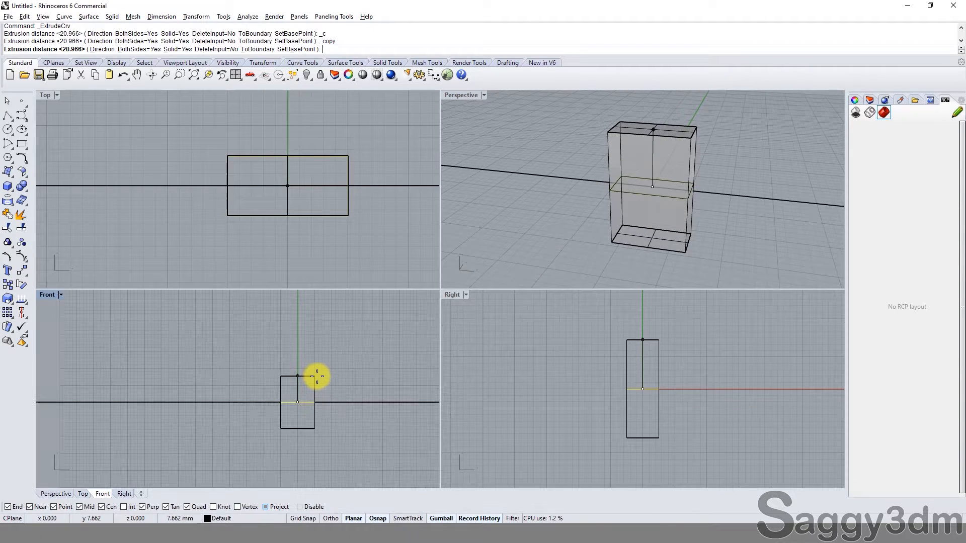
{"action": "type", "text": "b"}
{"action": "key", "text": "Return"}
{"action": "scroll", "coordinate": [317, 377], "scroll_direction": "up", "scroll_amount": 6}
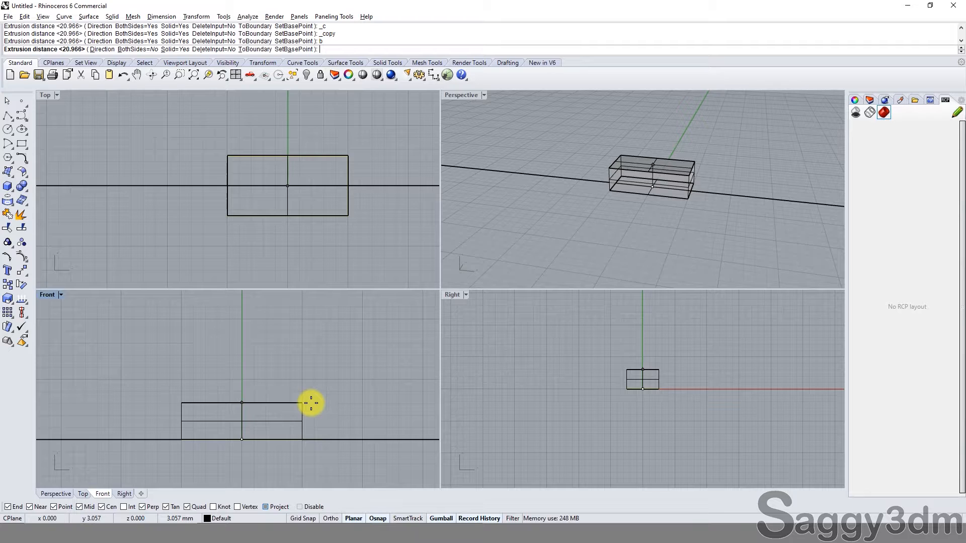
{"action": "type", "text": "3"}
{"action": "key", "text": "Return"}
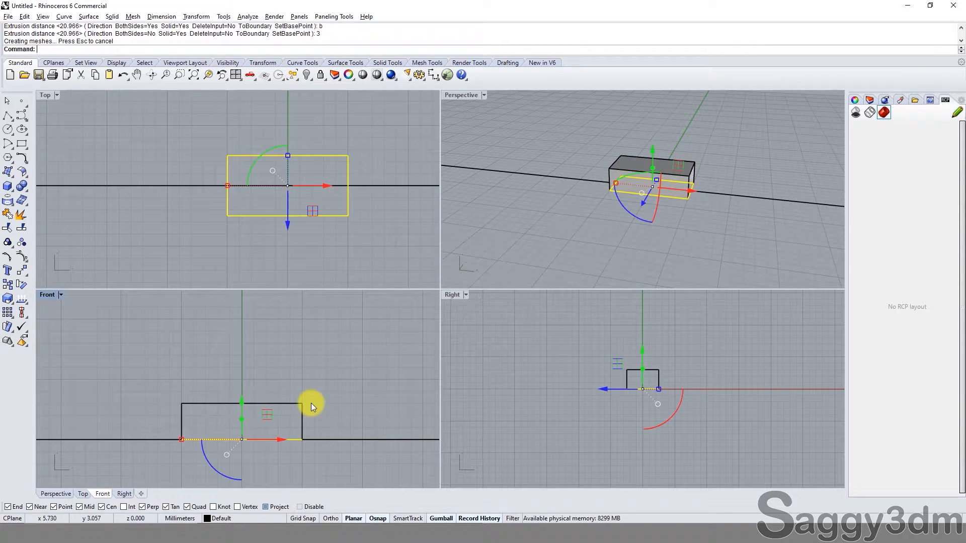
Step: Maximize the Top viewport and hide the rectangle curve, leaving the extruded block shown
{"action": "left_click", "coordinate": [711, 161]}
{"action": "left_click", "coordinate": [616, 197]}
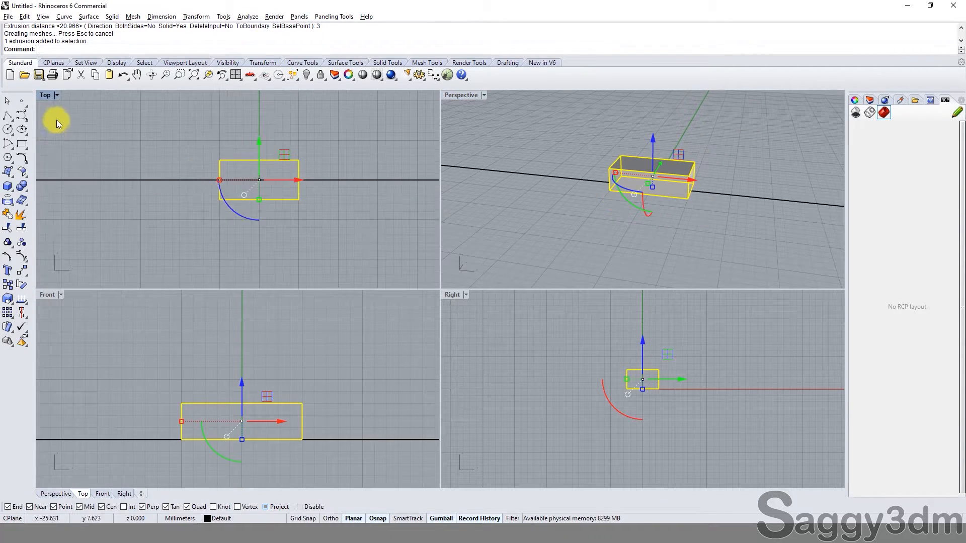
{"action": "double_click", "coordinate": [45, 96]}
{"action": "key", "text": "Escape"}
{"action": "scroll", "coordinate": [433, 310], "scroll_direction": "down", "scroll_amount": 3}
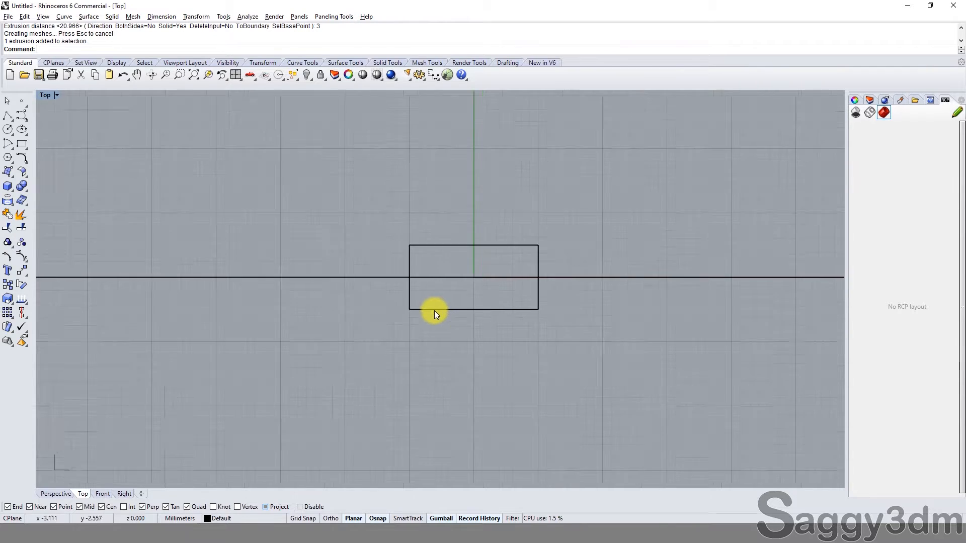
{"action": "left_click", "coordinate": [434, 311]}
{"action": "left_click", "coordinate": [474, 341]}
{"action": "type", "text": "h"}
{"action": "key", "text": "Return"}
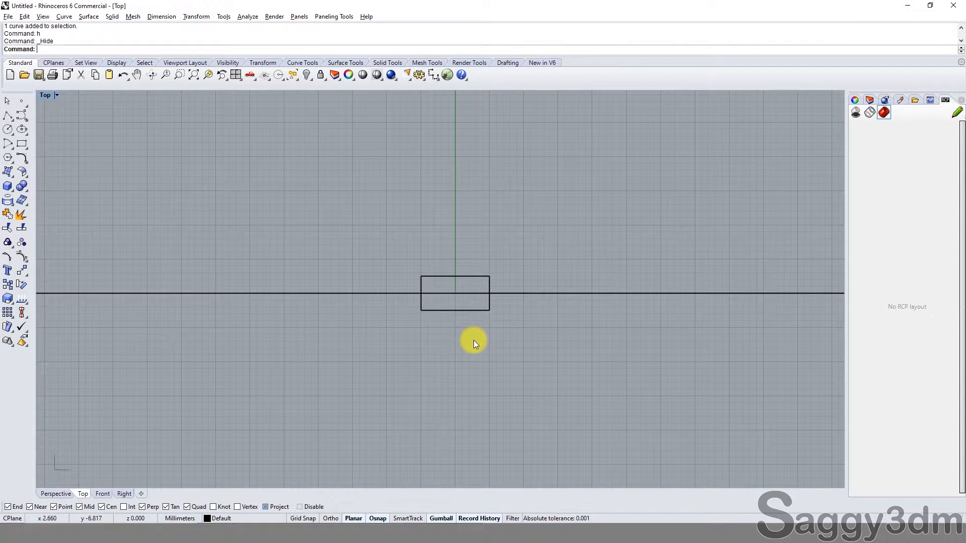
Step: Copy the extruded block to its right, from its lower-left corner to its lower-right corner
{"action": "left_click", "coordinate": [461, 311]}
{"action": "scroll", "coordinate": [468, 346], "scroll_direction": "down", "scroll_amount": 1}
{"action": "right_click_drag", "start_coordinate": [468, 345], "coordinate": [441, 311]}
{"action": "type", "text": "c"}
{"action": "key", "text": "Return"}
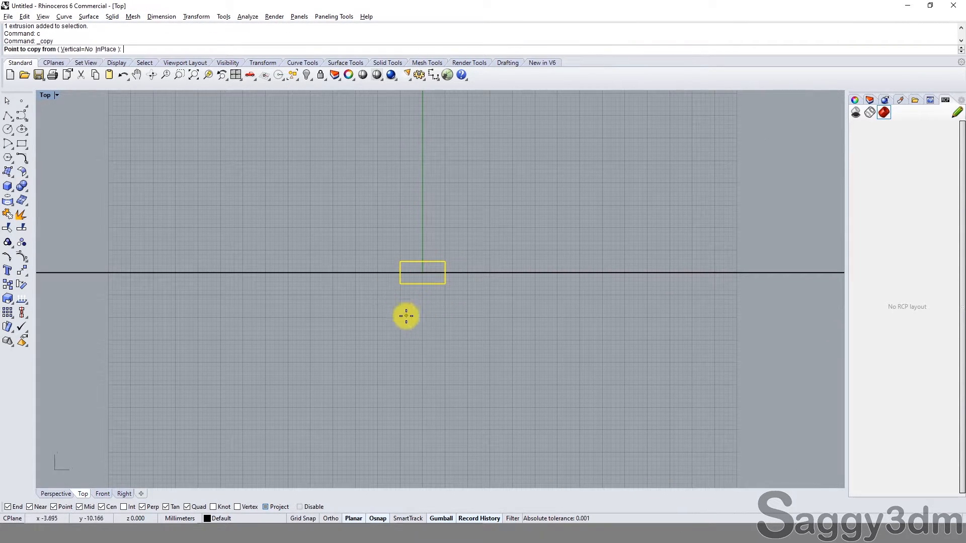
{"action": "left_click", "coordinate": [400, 284]}
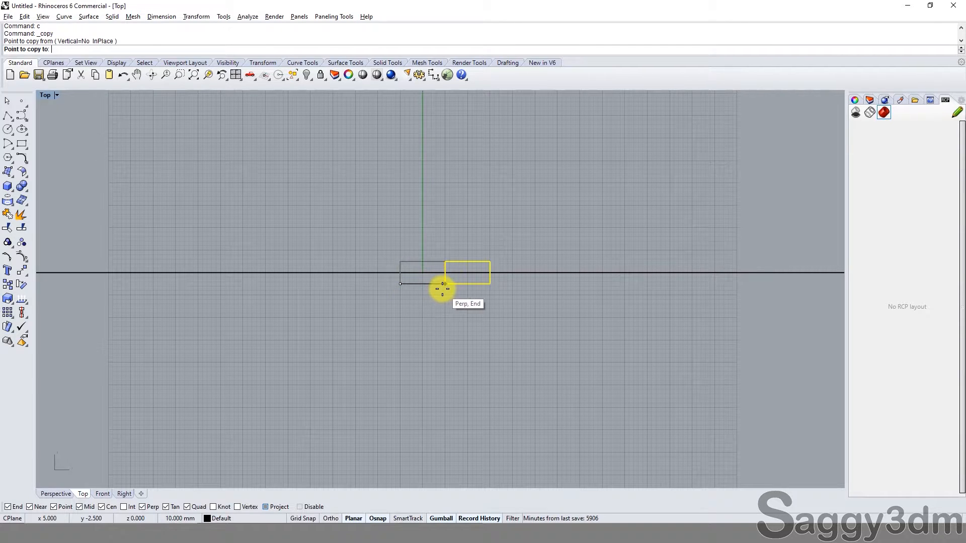
{"action": "left_click", "coordinate": [445, 284]}
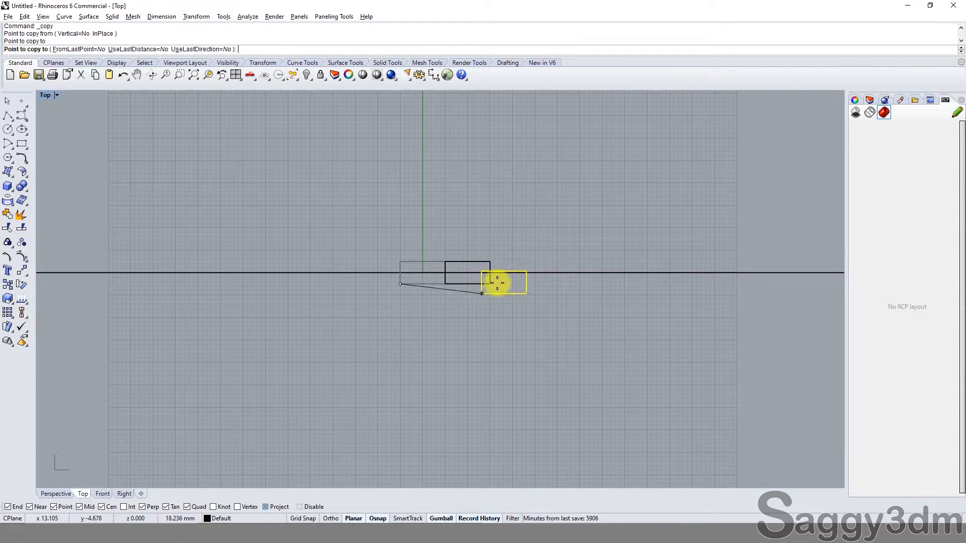
Step: Set FromLastPoint, UseLastDistance and UseLastDirection to Yes and place further block copies until the row reaches the line's right end
{"action": "left_click", "coordinate": [71, 49]}
{"action": "left_click", "coordinate": [132, 49]}
{"action": "left_click", "coordinate": [202, 48]}
{"action": "scroll", "coordinate": [540, 302], "scroll_direction": "down", "scroll_amount": 6}
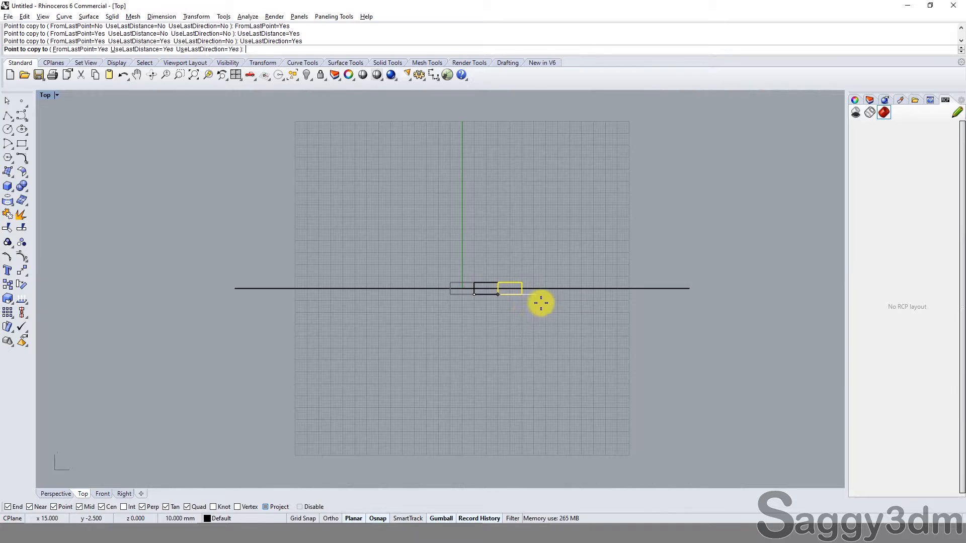
{"action": "right_click_drag", "start_coordinate": [658, 327], "coordinate": [526, 311]}
{"action": "scroll", "coordinate": [629, 305], "scroll_direction": "up", "scroll_amount": 4}
{"action": "left_click", "coordinate": [630, 304]}
{"action": "left_click", "coordinate": [629, 305]}
{"action": "left_click", "coordinate": [629, 305]}
{"action": "left_click", "coordinate": [630, 305]}
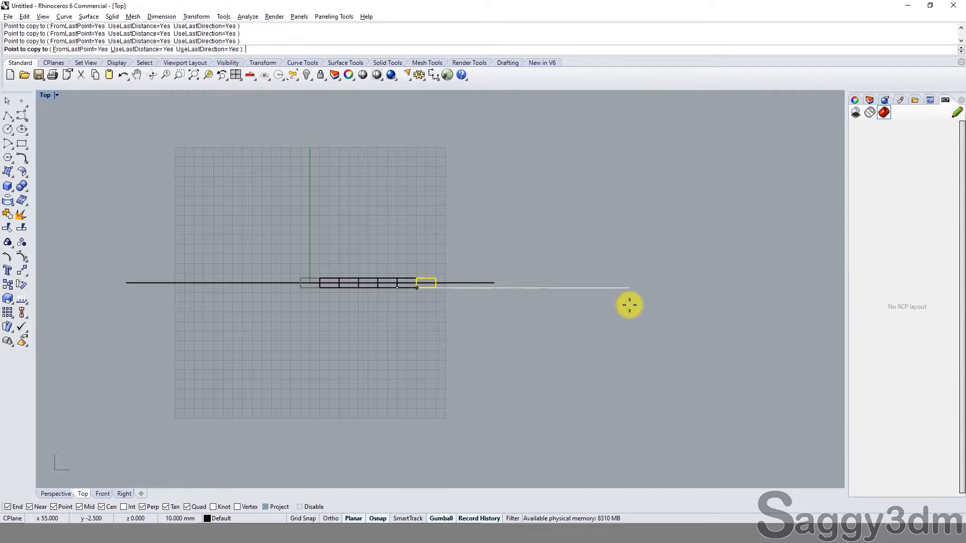
{"action": "left_click", "coordinate": [629, 305]}
{"action": "left_click", "coordinate": [629, 305]}
{"action": "left_click", "coordinate": [629, 305]}
{"action": "left_click", "coordinate": [629, 305]}
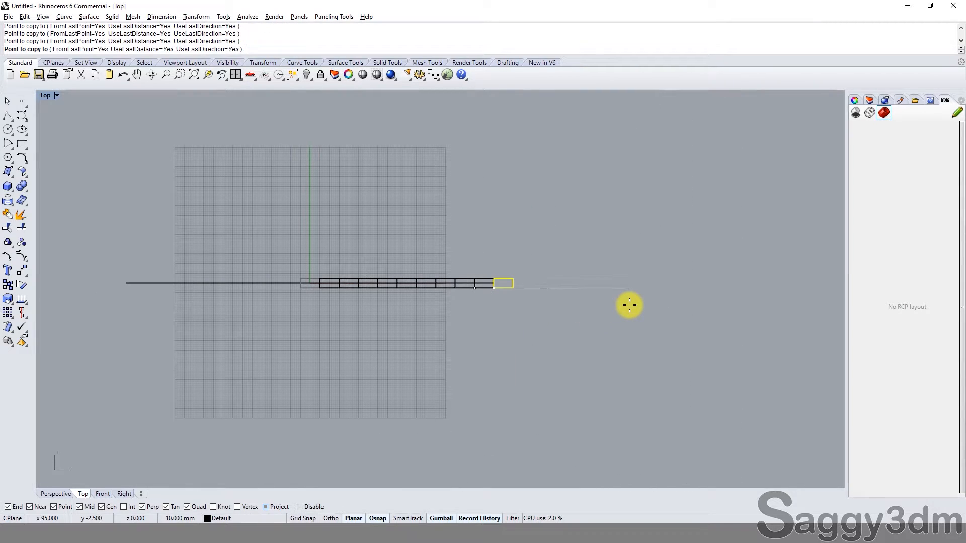
{"action": "key", "text": "Return"}
Step: Mirror the nine copied blocks across a vertical mirror plane starting at 0
{"action": "scroll", "coordinate": [467, 286], "scroll_direction": "up", "scroll_amount": 5}
{"action": "scroll", "coordinate": [536, 290], "scroll_direction": "down", "scroll_amount": 1}
{"action": "left_click_drag", "start_coordinate": [594, 242], "coordinate": [179, 277]}
{"action": "right_click_drag", "start_coordinate": [179, 276], "coordinate": [266, 262]}
{"action": "type", "text": "mi"}
{"action": "key", "text": "Return"}
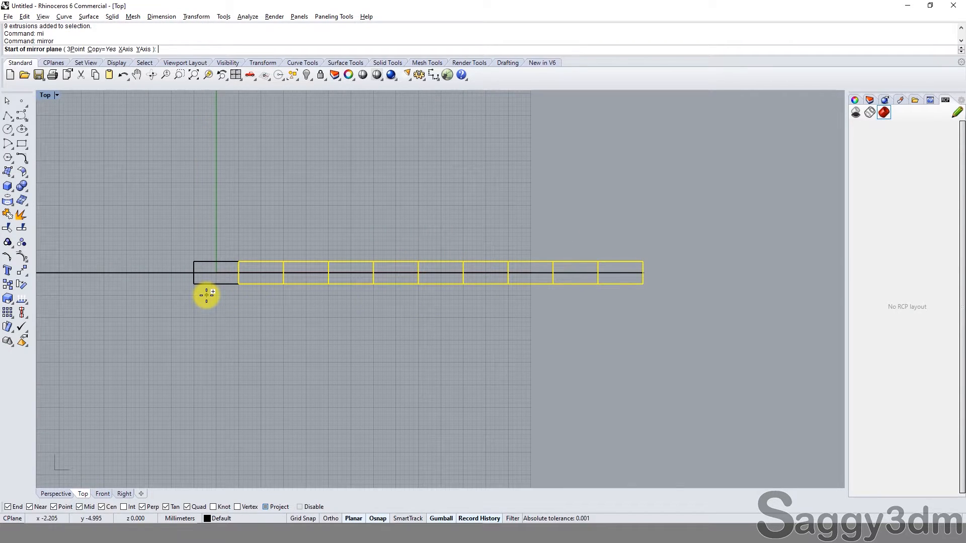
{"action": "type", "text": "0"}
{"action": "key", "text": "Return"}
{"action": "left_click", "coordinate": [206, 295], "text": "shift"}
{"action": "left_click", "coordinate": [351, 349]}
Step: Select the horizontal line and compare its two ends with the ends of the block row
{"action": "scroll", "coordinate": [649, 282], "scroll_direction": "up", "scroll_amount": 20}
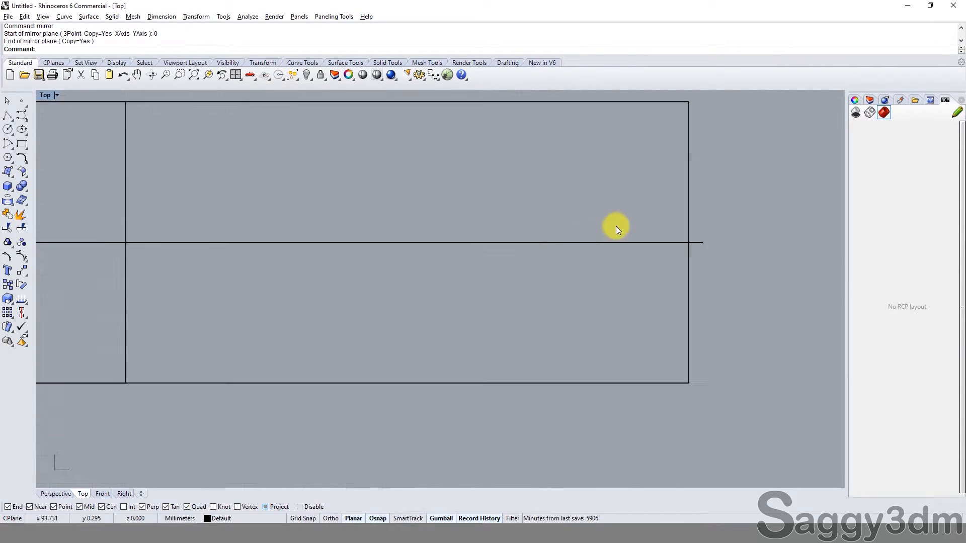
{"action": "left_click", "coordinate": [615, 243]}
{"action": "scroll", "coordinate": [619, 306], "scroll_direction": "down", "scroll_amount": 10}
{"action": "scroll", "coordinate": [369, 288], "scroll_direction": "up", "scroll_amount": 8}
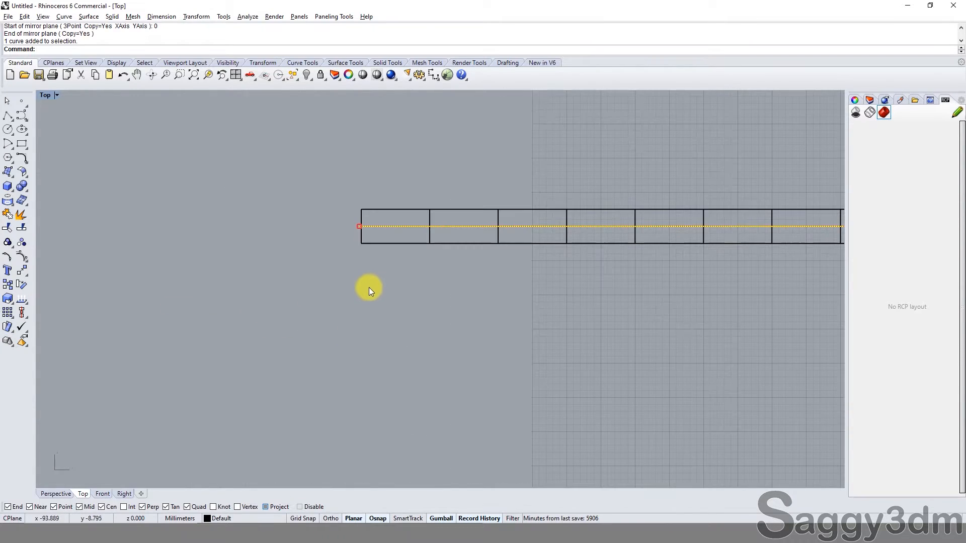
{"action": "scroll", "coordinate": [369, 287], "scroll_direction": "down", "scroll_amount": 8}
{"action": "key", "text": "Escape"}
Step: Scale all 19 blocks with Scale1D from base point 0, stretching the row's left end to the line's endpoint
{"action": "left_click_drag", "start_coordinate": [816, 205], "coordinate": [288, 232]}
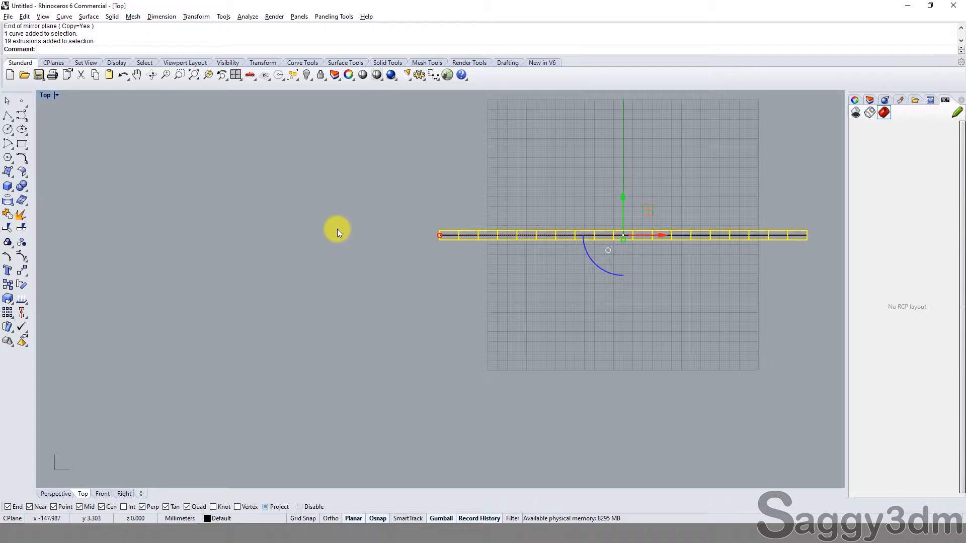
{"action": "type", "text": "s1"}
{"action": "key", "text": "Return"}
{"action": "type", "text": "0"}
{"action": "key", "text": "Return"}
{"action": "scroll", "coordinate": [447, 226], "scroll_direction": "up", "scroll_amount": 8}
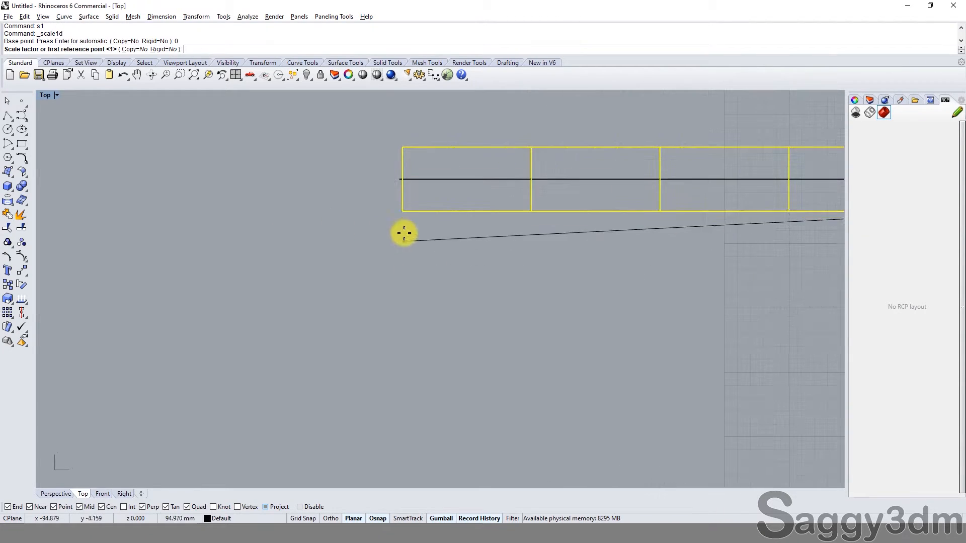
{"action": "scroll", "coordinate": [404, 233], "scroll_direction": "up", "scroll_amount": 10}
{"action": "left_click", "coordinate": [377, 196]}
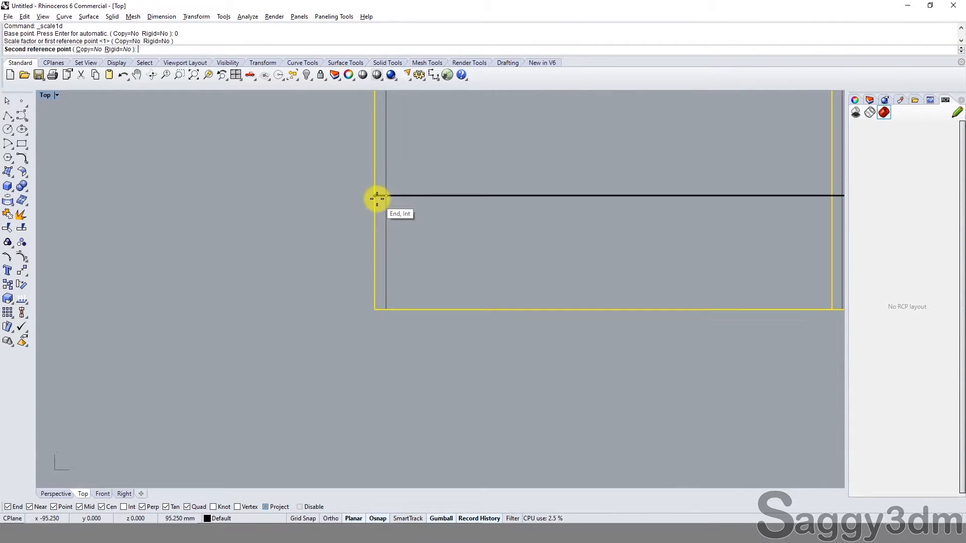
{"action": "left_click", "coordinate": [279, 212]}
{"action": "left_click", "coordinate": [518, 303]}
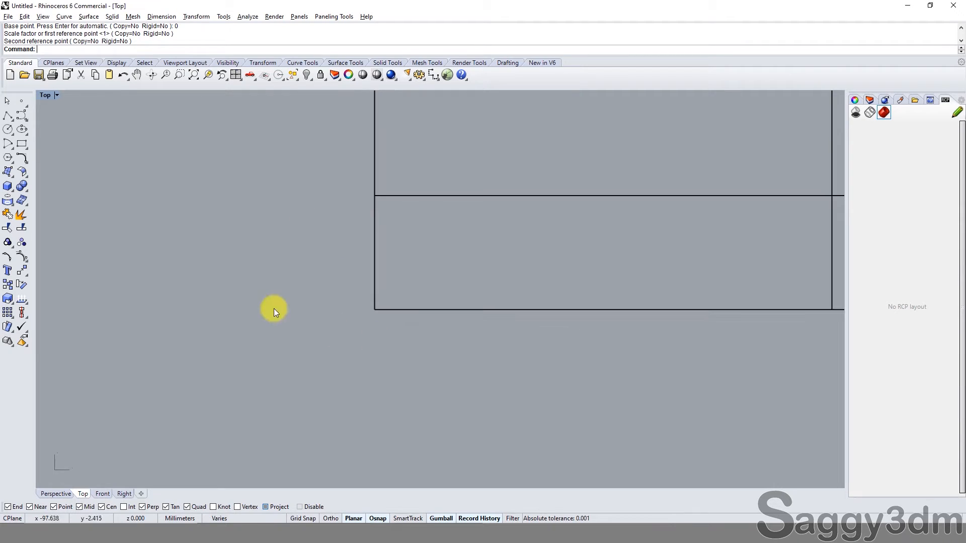
Step: Examine the individual blocks near the middle of the row from several angles, then clear the selection
{"action": "scroll", "coordinate": [274, 309], "scroll_direction": "down", "scroll_amount": 10}
{"action": "left_click_drag", "start_coordinate": [677, 202], "coordinate": [598, 354]}
{"action": "right_click_drag", "start_coordinate": [674, 317], "coordinate": [548, 321]}
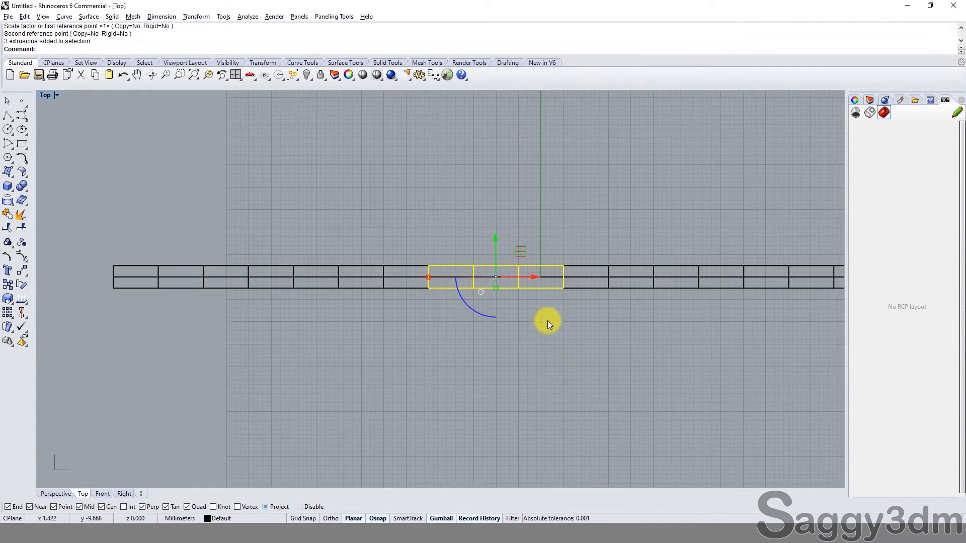
{"action": "scroll", "coordinate": [547, 320], "scroll_direction": "up", "scroll_amount": 6}
{"action": "left_click", "coordinate": [546, 178]}
{"action": "left_click", "coordinate": [542, 217]}
{"action": "left_click", "coordinate": [552, 226]}
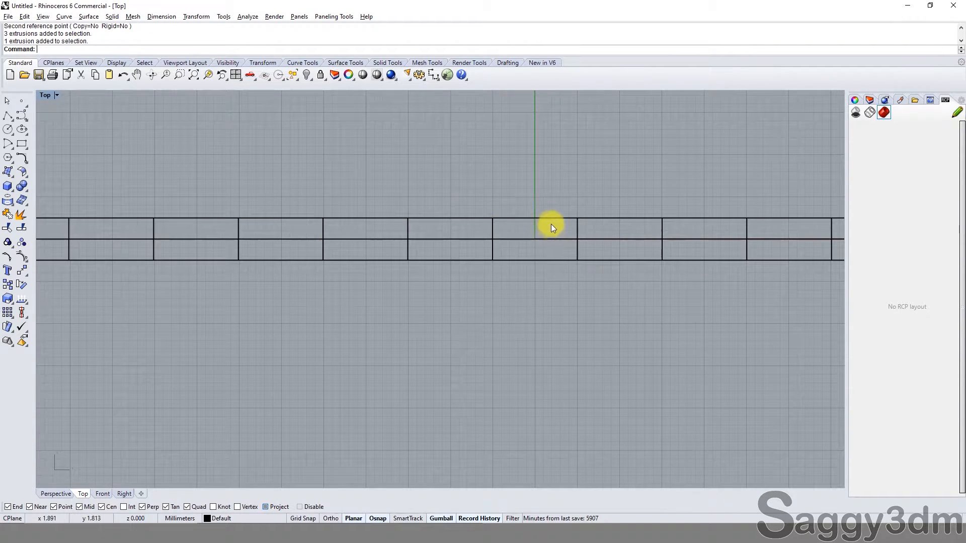
{"action": "left_click", "coordinate": [551, 219]}
{"action": "left_click", "coordinate": [576, 312]}
{"action": "right_click_drag", "start_coordinate": [576, 313], "coordinate": [554, 240], "text": "ctrl+shift"}
{"action": "left_click", "coordinate": [546, 279]}
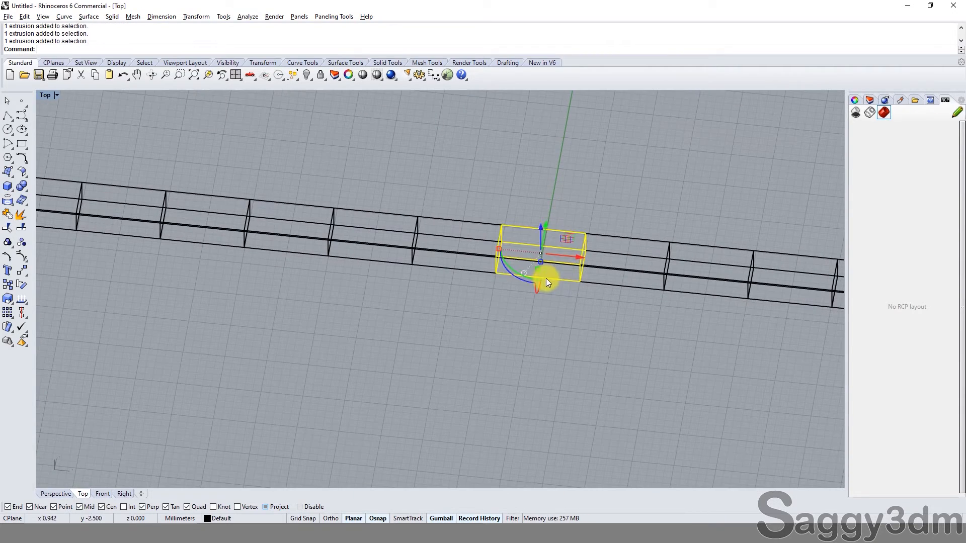
{"action": "left_click", "coordinate": [521, 314]}
{"action": "right_click_drag", "start_coordinate": [522, 314], "coordinate": [535, 239], "text": "ctrl+shift"}
{"action": "left_click", "coordinate": [533, 263]}
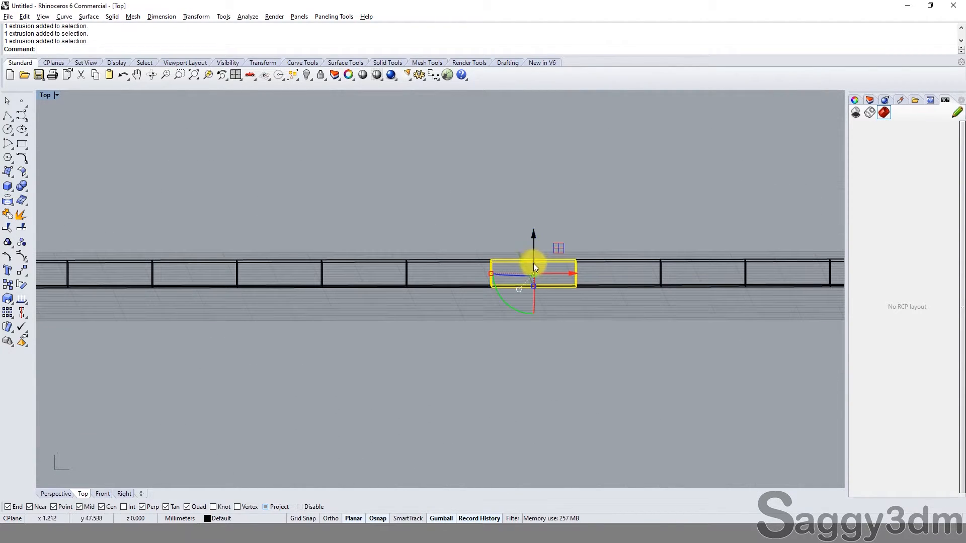
{"action": "left_click", "coordinate": [488, 256]}
{"action": "right_click_drag", "start_coordinate": [486, 257], "coordinate": [483, 295], "text": "ctrl+shift"}
{"action": "left_click", "coordinate": [463, 254]}
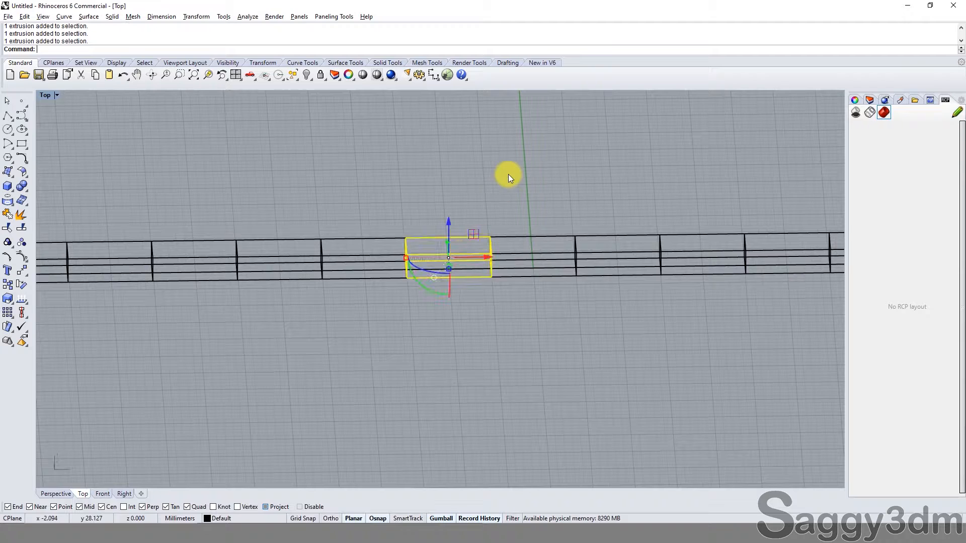
{"action": "left_click", "coordinate": [508, 174]}
Step: Select the horizontal line running through the blocks with SelCrv
{"action": "scroll", "coordinate": [501, 259], "scroll_direction": "down", "scroll_amount": 7}
{"action": "mouse_move", "coordinate": [501, 263]}
{"action": "right_mouse_down", "text": "ctrl+shift"}
{"action": "mouse_move", "coordinate": [493, 289]}
{"action": "mouse_move", "coordinate": [466, 254]}
{"action": "mouse_move", "coordinate": [258, 383]}
{"action": "mouse_move", "coordinate": [195, 177]}
{"action": "right_mouse_up", "text": "ctrl+shift"}
{"action": "type", "text": "selCrv"}
{"action": "key", "text": "Return"}
{"action": "left_click", "coordinate": [466, 255]}
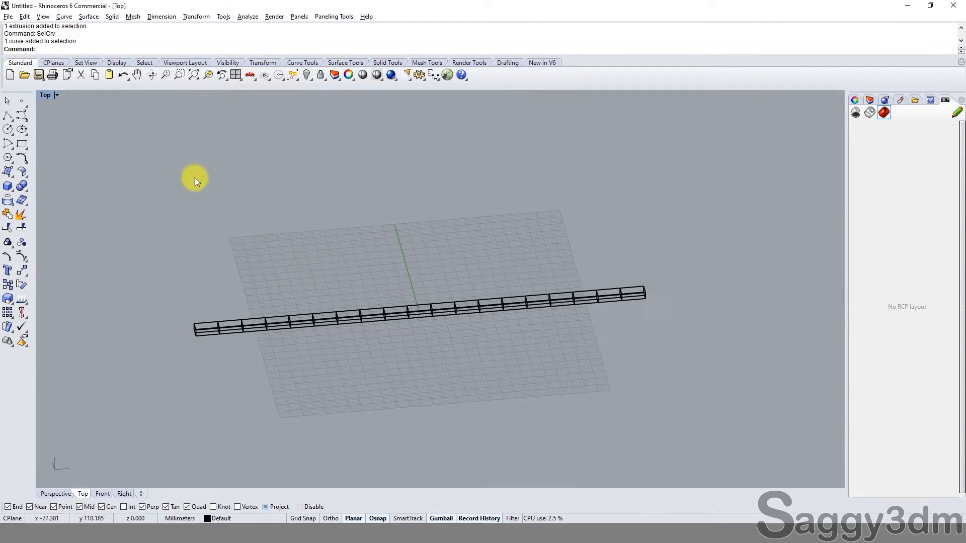
Step: Set the Top viewport's display mode to Shaded and inspect the joints between the blocks
{"action": "left_click", "coordinate": [57, 94]}
{"action": "left_click", "coordinate": [91, 133]}
{"action": "mouse_move", "coordinate": [447, 296]}
{"action": "right_mouse_down", "text": "ctrl+shift"}
{"action": "mouse_move", "coordinate": [416, 317]}
{"action": "mouse_move", "coordinate": [383, 314]}
{"action": "mouse_move", "coordinate": [372, 222]}
{"action": "mouse_move", "coordinate": [384, 213]}
{"action": "right_mouse_up", "text": "ctrl+shift"}
{"action": "scroll", "coordinate": [383, 314], "scroll_direction": "up", "scroll_amount": 10}
{"action": "scroll", "coordinate": [474, 310], "scroll_direction": "up", "scroll_amount": 8}
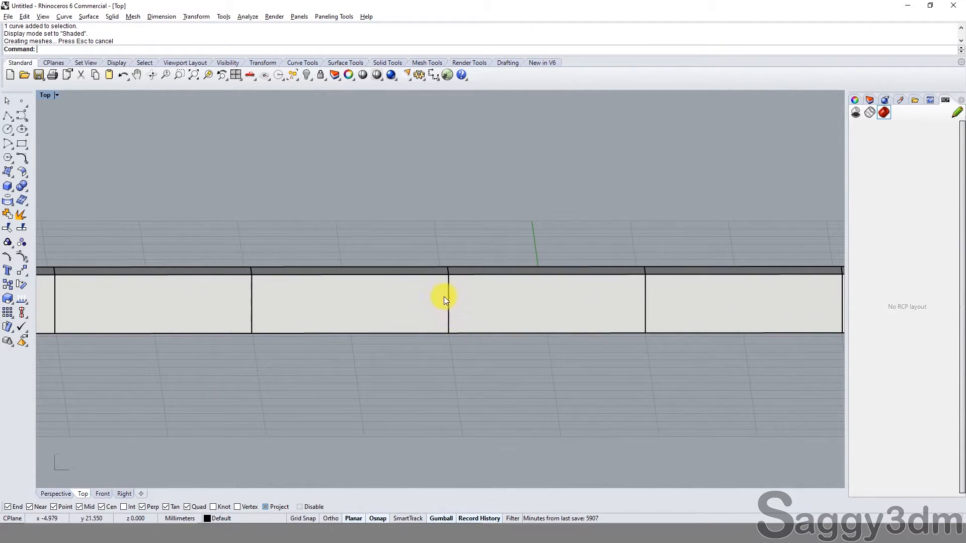
{"action": "right_click_drag", "start_coordinate": [444, 298], "coordinate": [306, 116], "text": "ctrl+shift"}
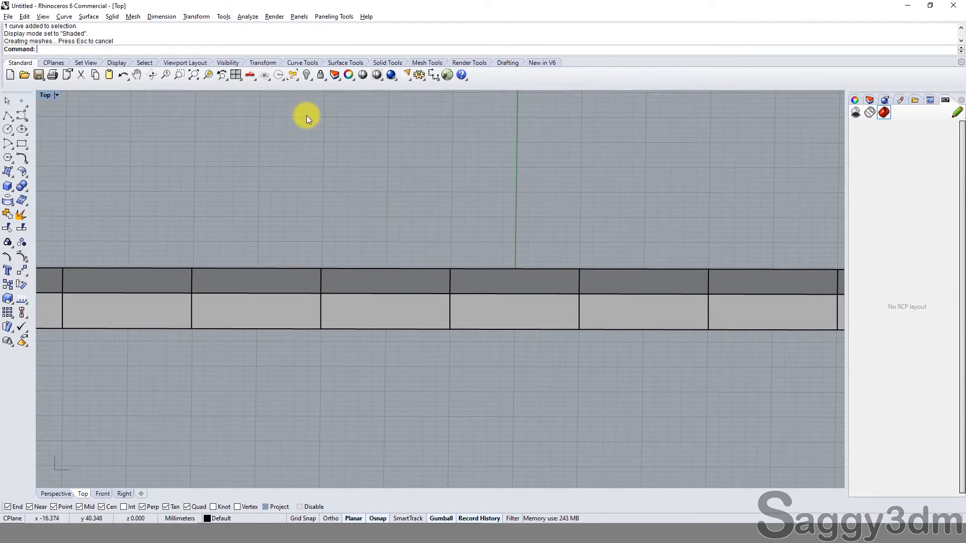
Step: Maximize the Perspective viewport with the whole row of blocks in view and nothing selected
{"action": "left_click", "coordinate": [236, 75]}
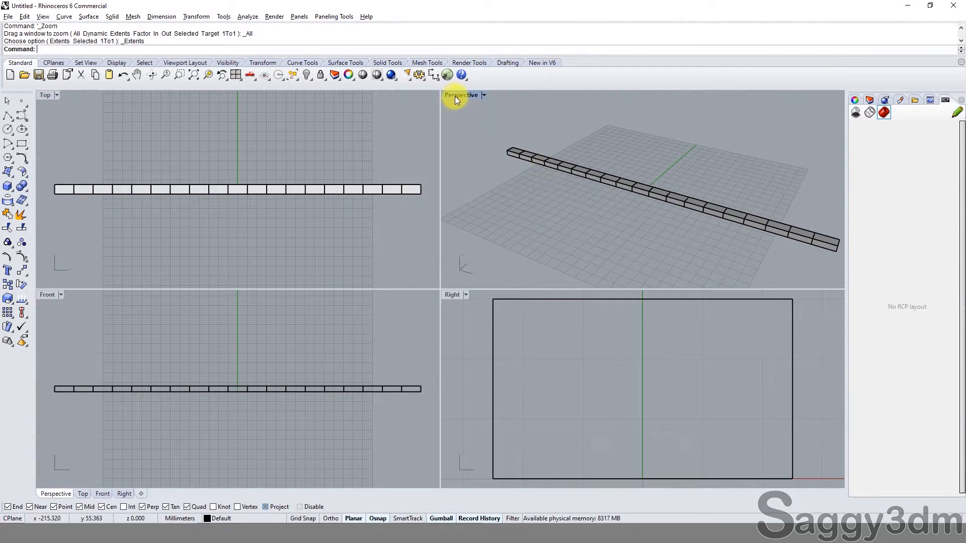
{"action": "double_click", "coordinate": [458, 95]}
{"action": "right_click_drag", "start_coordinate": [479, 262], "coordinate": [285, 297]}
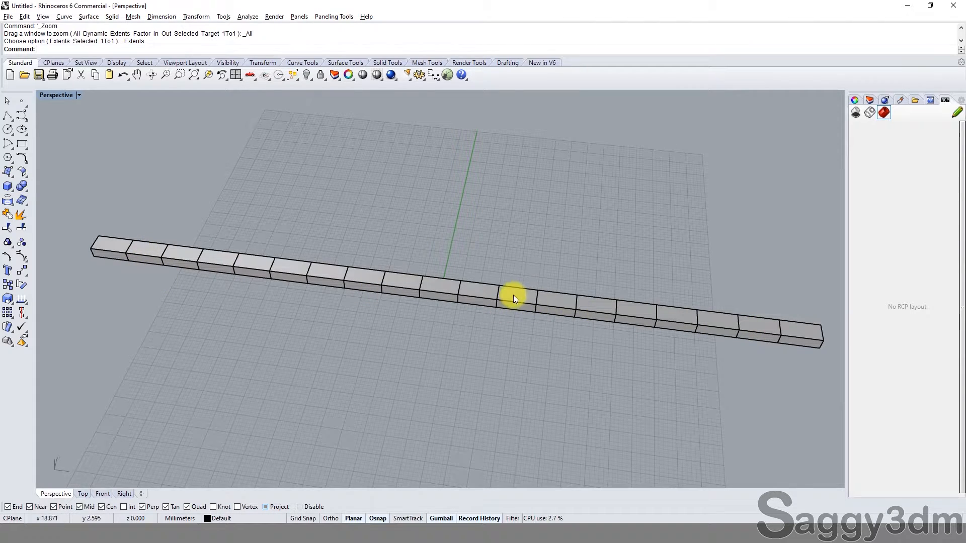
{"action": "left_click", "coordinate": [488, 291]}
{"action": "key", "text": "Escape"}
Step: Group all 19 blocks of the straight row
{"action": "left_click", "coordinate": [110, 243]}
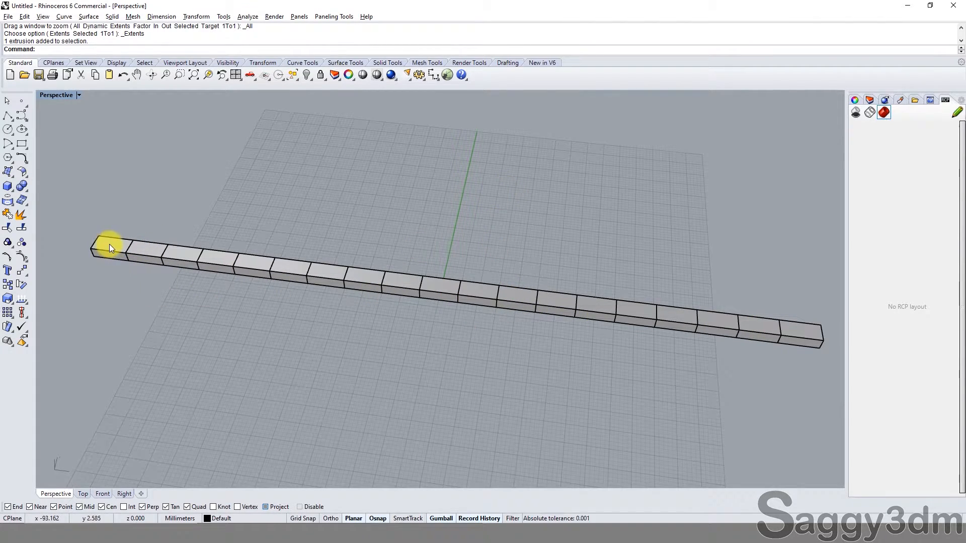
{"action": "left_click", "coordinate": [150, 252], "text": "shift"}
{"action": "left_click", "coordinate": [184, 254], "text": "shift"}
{"action": "left_click", "coordinate": [218, 255], "text": "shift"}
{"action": "left_click", "coordinate": [246, 257], "text": "shift"}
{"action": "left_click", "coordinate": [291, 263], "text": "shift"}
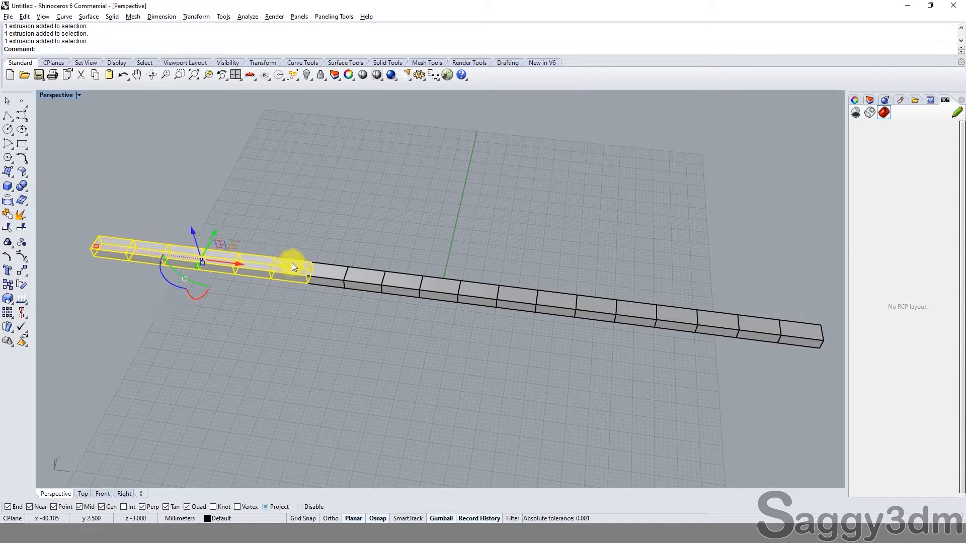
{"action": "left_click", "coordinate": [329, 268], "text": "shift"}
{"action": "left_click", "coordinate": [382, 277], "text": "shift"}
{"action": "left_click_drag", "start_coordinate": [297, 197], "coordinate": [784, 428], "text": "shift"}
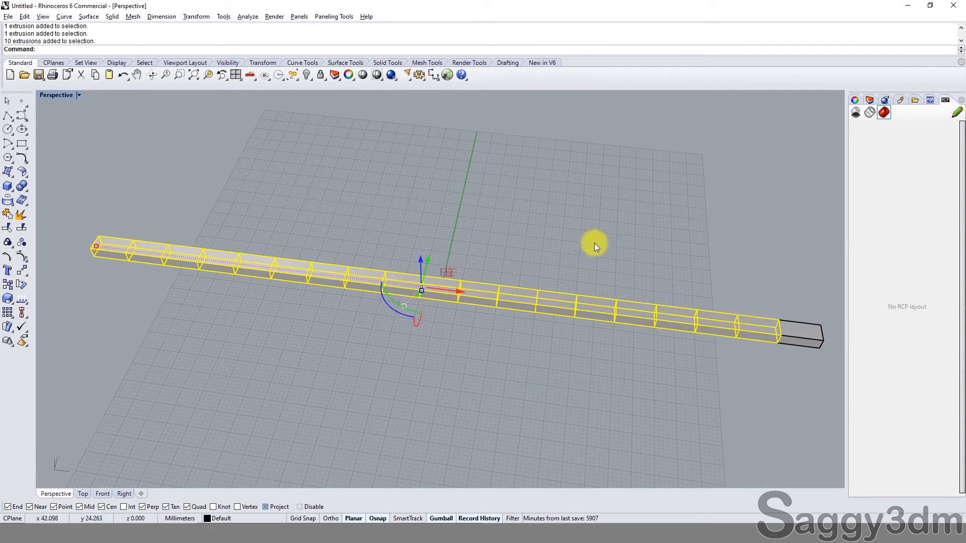
{"action": "left_click_drag", "start_coordinate": [594, 243], "coordinate": [862, 429], "text": "shift"}
{"action": "key", "text": "ctrl+g"}
{"action": "left_click", "coordinate": [666, 450]}
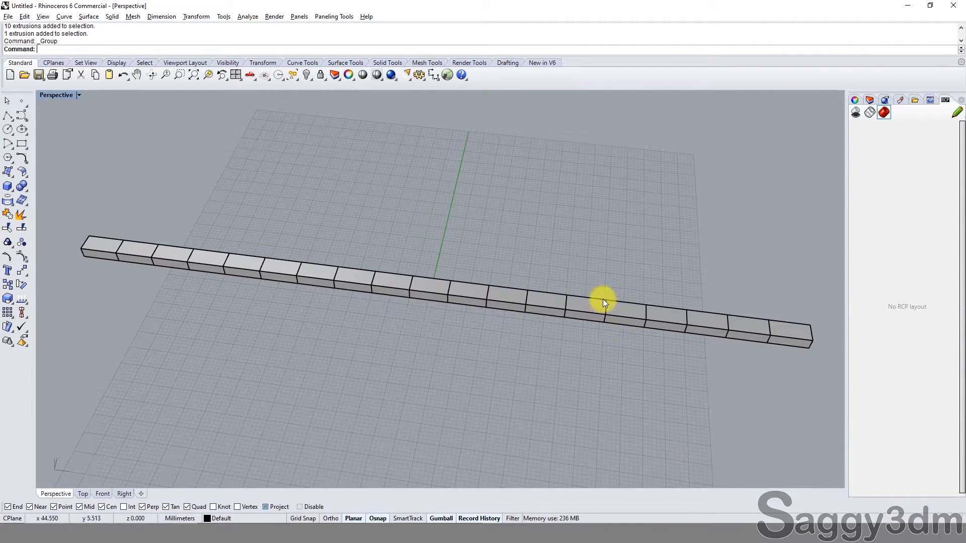
Step: Bring the hidden circle back into view with ShowSelected, leaving the other hidden objects hidden
{"action": "left_click", "coordinate": [603, 302]}
{"action": "scroll", "coordinate": [546, 358], "scroll_direction": "down", "scroll_amount": 4}
{"action": "right_click_drag", "start_coordinate": [545, 357], "coordinate": [544, 330]}
{"action": "type", "text": "SS"}
{"action": "key", "text": "Return"}
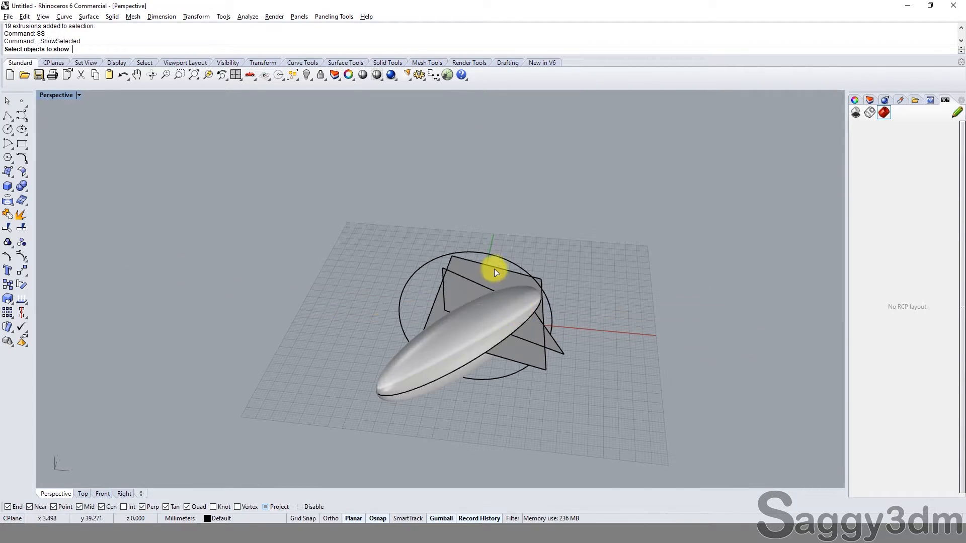
{"action": "left_click", "coordinate": [498, 258]}
{"action": "key", "text": "Return"}
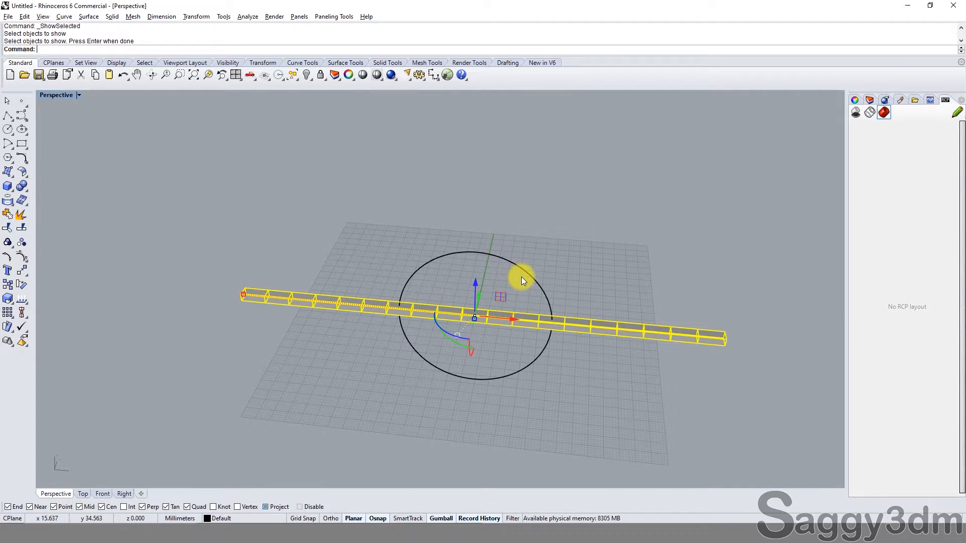
Step: Select all visible objects, check for locked ones with the unlock-selected command, and pick the row of blocks
{"action": "left_click", "coordinate": [572, 225]}
{"action": "key", "text": "ctrl+a"}
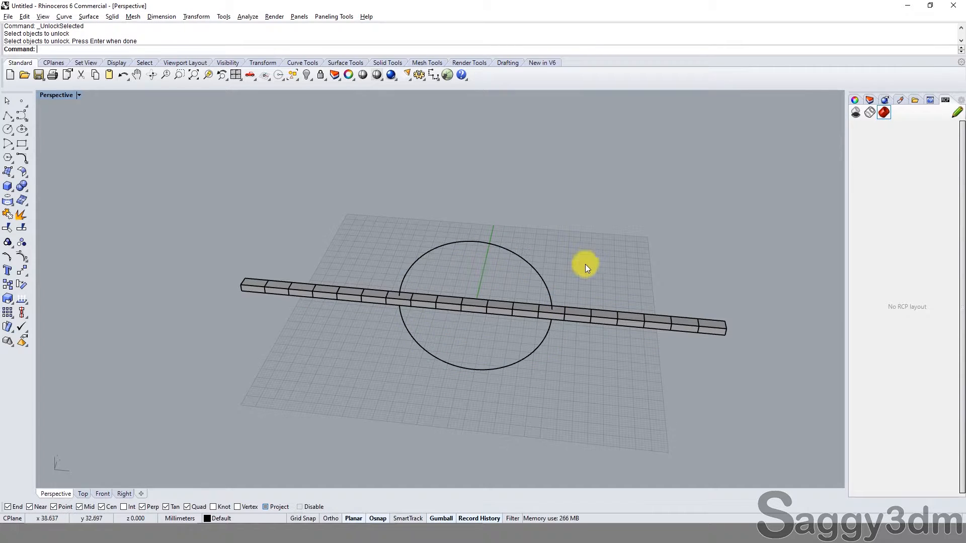
{"action": "scroll", "coordinate": [553, 314], "scroll_direction": "up", "scroll_amount": 3}
{"action": "left_click", "coordinate": [574, 313]}
{"action": "key", "text": "Return"}
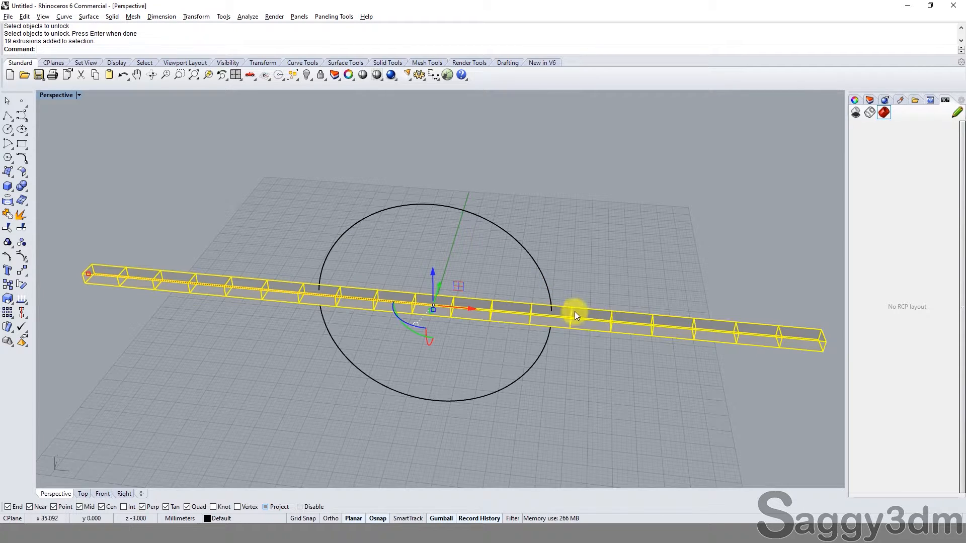
Step: Examine the grouped row of blocks against the circle from several angles, ending with nothing selected
{"action": "left_click", "coordinate": [466, 364]}
{"action": "right_click_drag", "start_coordinate": [466, 364], "coordinate": [501, 330]}
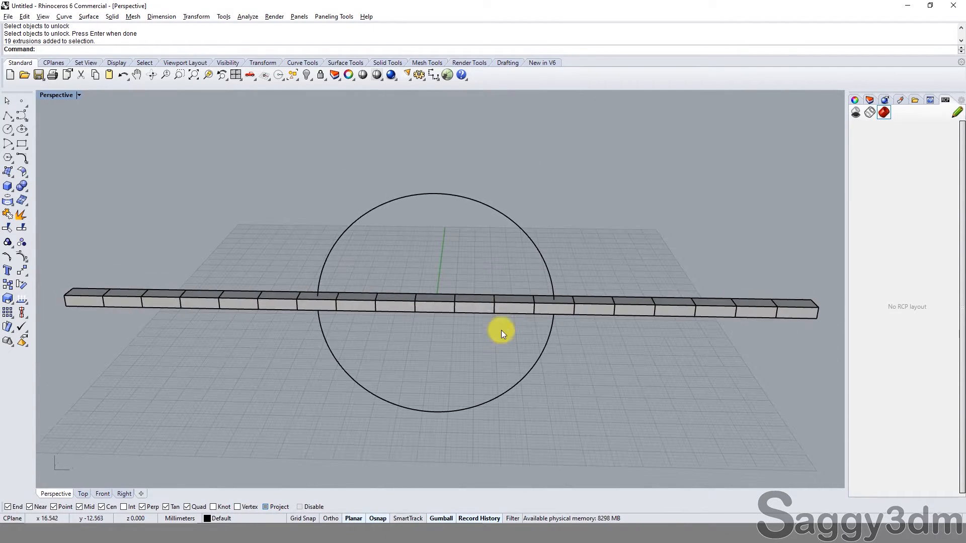
{"action": "scroll", "coordinate": [500, 316], "scroll_direction": "up", "scroll_amount": 4}
{"action": "left_click", "coordinate": [500, 306]}
{"action": "scroll", "coordinate": [311, 327], "scroll_direction": "down", "scroll_amount": 6}
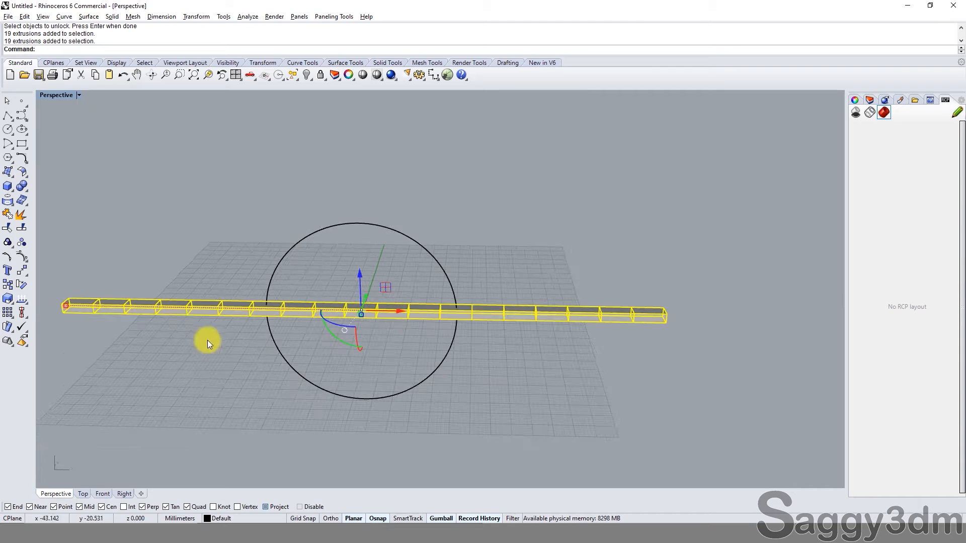
{"action": "left_click", "coordinate": [406, 339]}
{"action": "right_click_drag", "start_coordinate": [406, 339], "coordinate": [438, 339]}
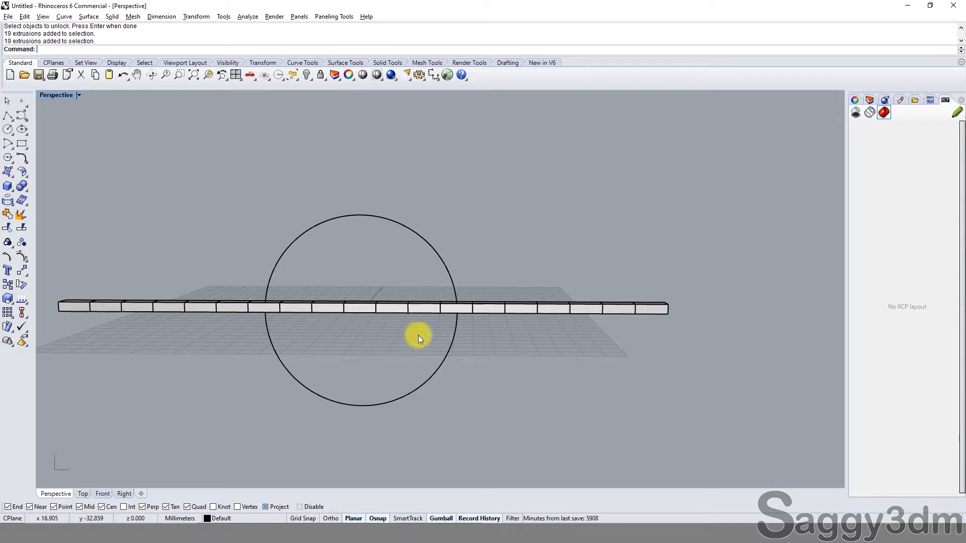
{"action": "right_click_drag", "start_coordinate": [329, 298], "coordinate": [314, 324]}
{"action": "scroll", "coordinate": [314, 321], "scroll_direction": "up", "scroll_amount": 4}
{"action": "left_click", "coordinate": [296, 301]}
{"action": "scroll", "coordinate": [297, 302], "scroll_direction": "down", "scroll_amount": 4}
{"action": "right_click_drag", "start_coordinate": [253, 325], "coordinate": [334, 321], "text": "shift"}
{"action": "left_click", "coordinate": [284, 344]}
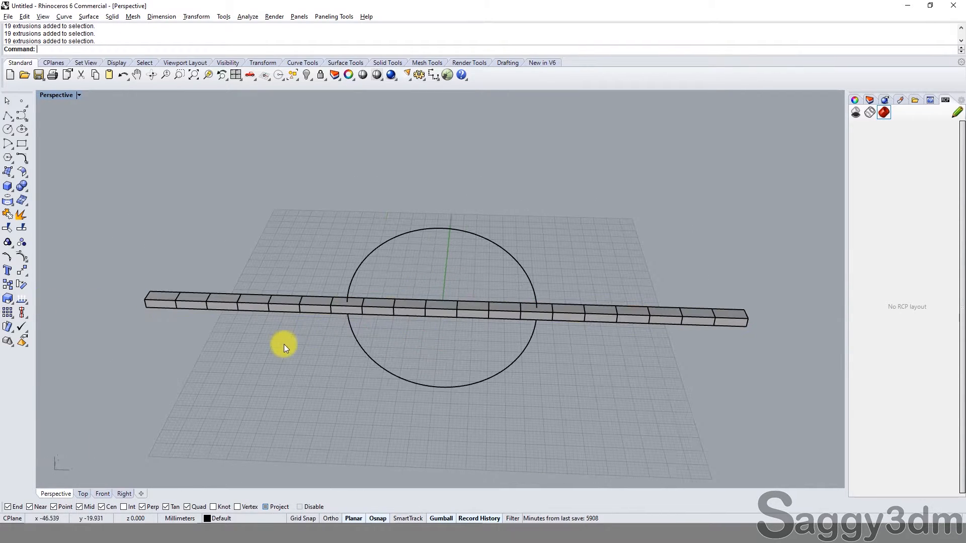
Step: Start Flow on the grouped row of blocks with Rigid set to Yes
{"action": "left_click", "coordinate": [252, 297]}
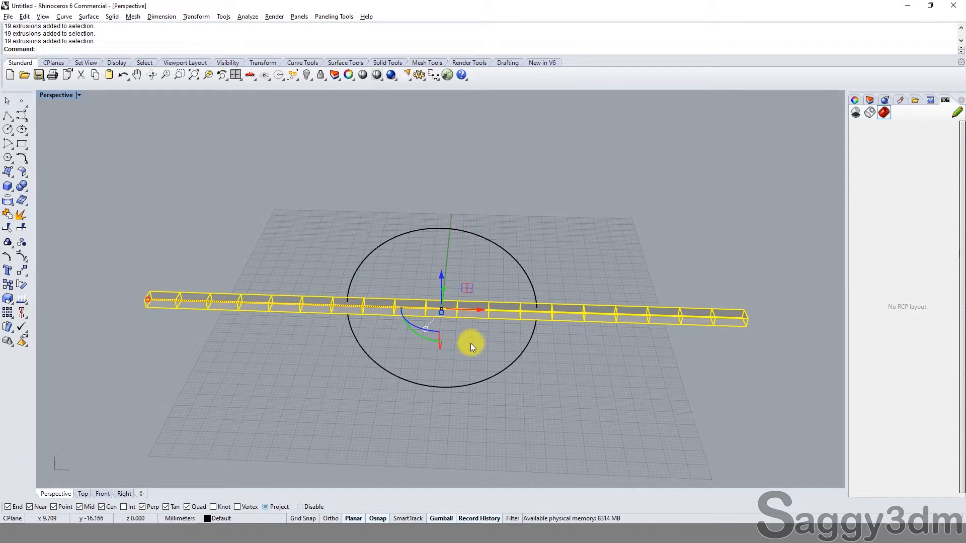
{"action": "type", "text": "Flow"}
{"action": "key", "text": "Return"}
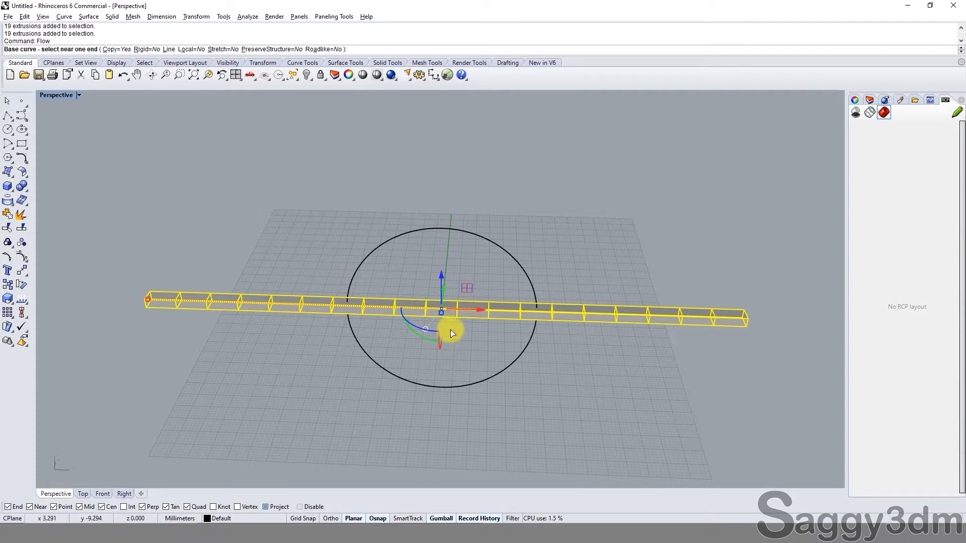
{"action": "left_click", "coordinate": [151, 54]}
Step: Try to flow the grouped blocks from the straight line's end onto the circle, and undo the Flow
{"action": "scroll", "coordinate": [173, 322], "scroll_direction": "up", "scroll_amount": 7}
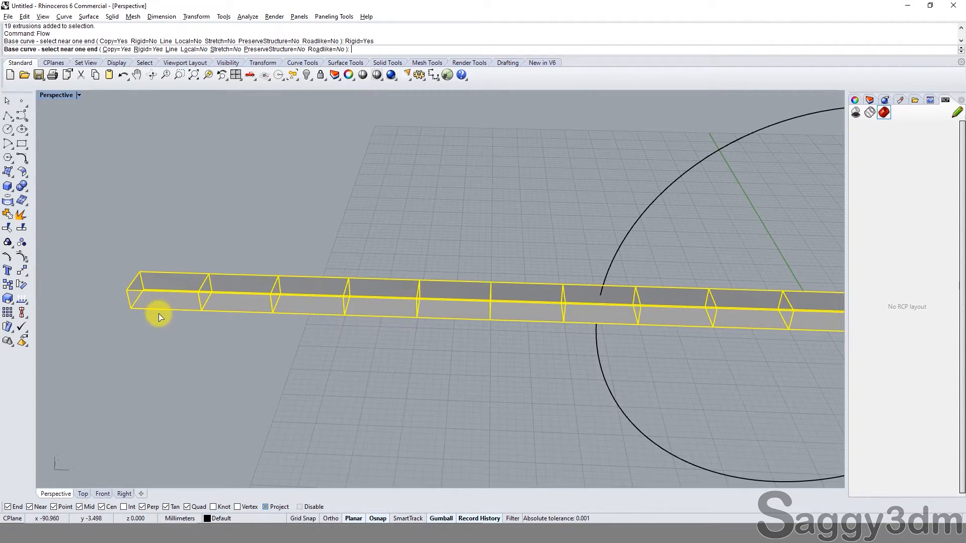
{"action": "mouse_move", "coordinate": [158, 315]}
{"action": "right_mouse_down"}
{"action": "mouse_move", "coordinate": [162, 223]}
{"action": "mouse_move", "coordinate": [170, 301]}
{"action": "right_mouse_up"}
{"action": "left_click", "coordinate": [161, 308]}
{"action": "scroll", "coordinate": [554, 312], "scroll_direction": "down", "scroll_amount": 5}
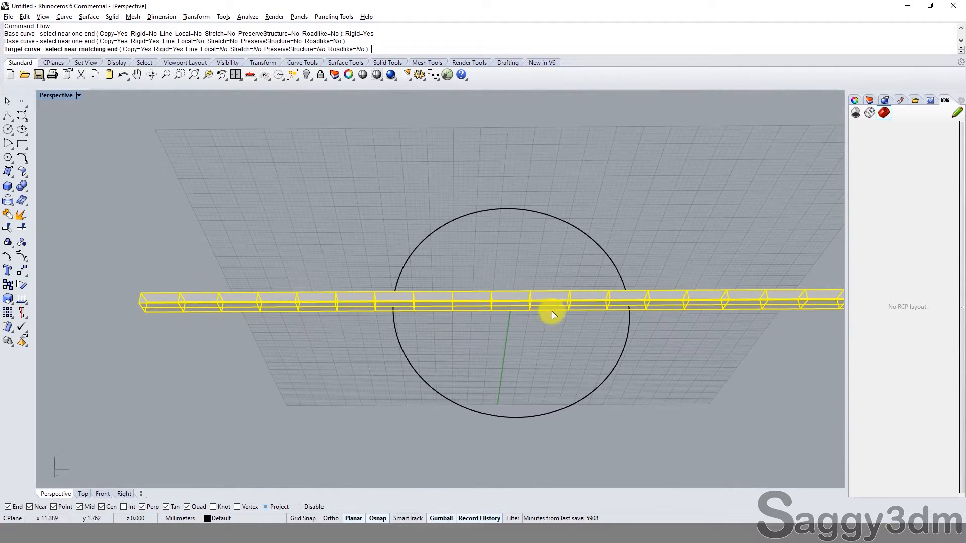
{"action": "left_click", "coordinate": [400, 267]}
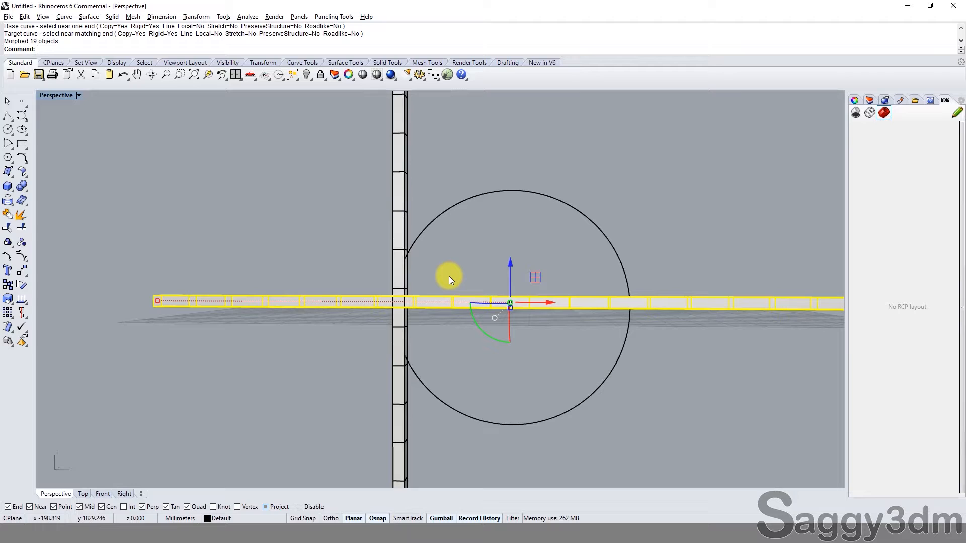
{"action": "key", "text": "ctrl+z"}
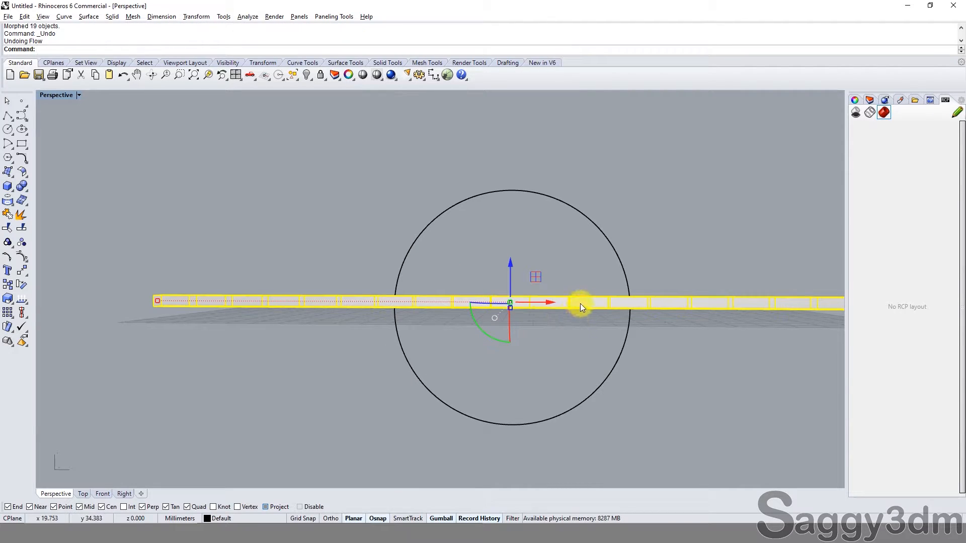
Step: Ungroup the 19 blocks and flow copies of them from the straight line onto the circle with Copy and Rigid on
{"action": "type", "text": "ug"}
{"action": "key", "text": "Return"}
{"action": "type", "text": "fl"}
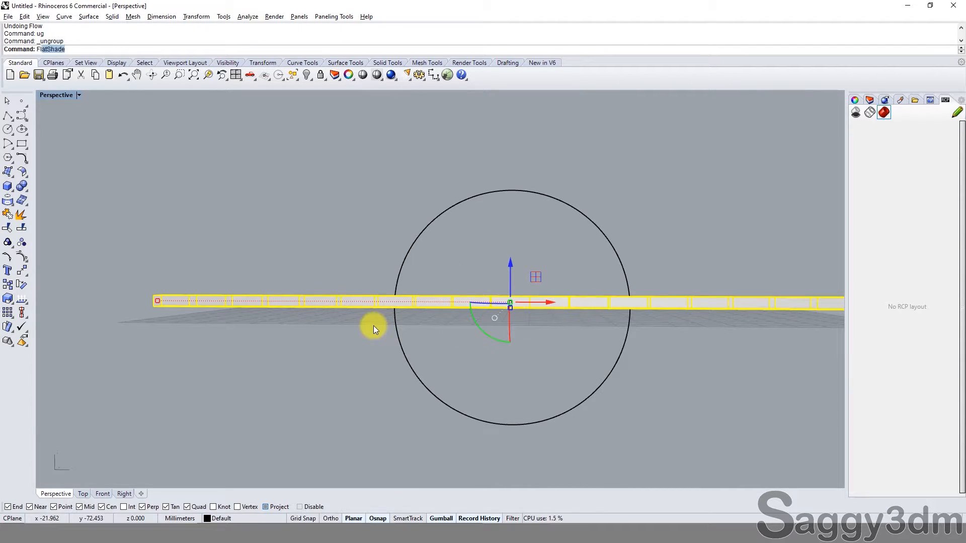
{"action": "type", "text": "ow"}
{"action": "key", "text": "Return"}
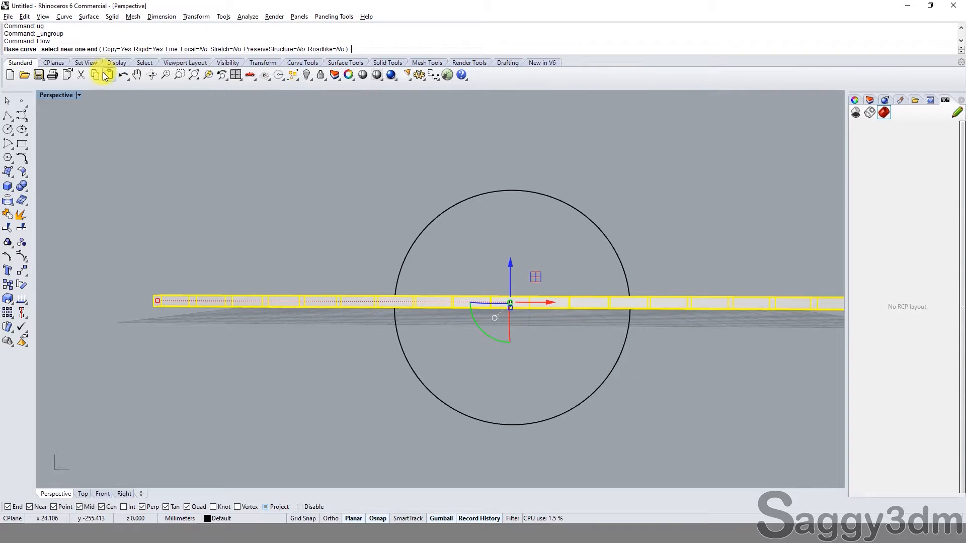
{"action": "mouse_move", "coordinate": [187, 316]}
{"action": "right_mouse_down"}
{"action": "mouse_move", "coordinate": [177, 273]}
{"action": "mouse_move", "coordinate": [171, 324]}
{"action": "right_mouse_up"}
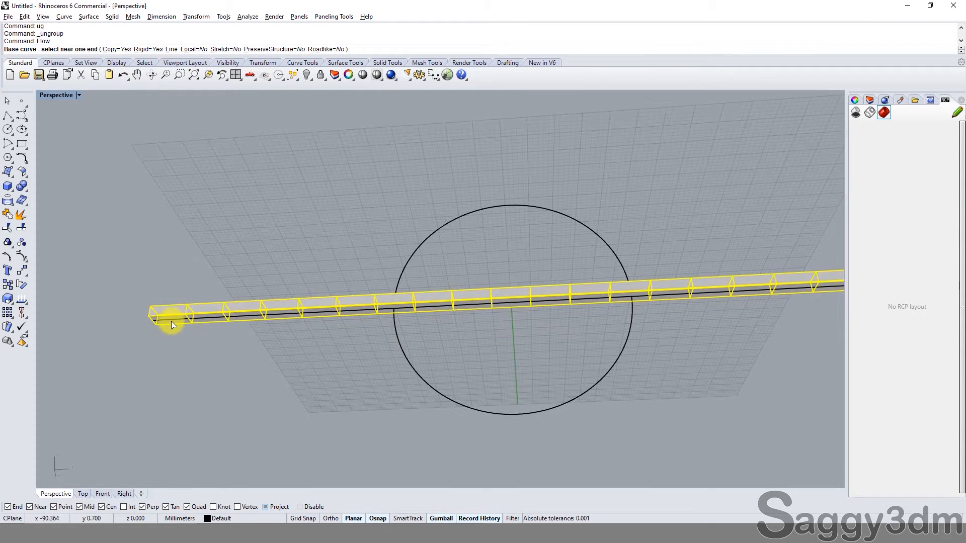
{"action": "left_click", "coordinate": [171, 325]}
{"action": "left_click", "coordinate": [412, 367]}
Step: Try hiding the original straight row of blocks, and undo the Hide
{"action": "right_click_drag", "start_coordinate": [470, 268], "coordinate": [630, 182]}
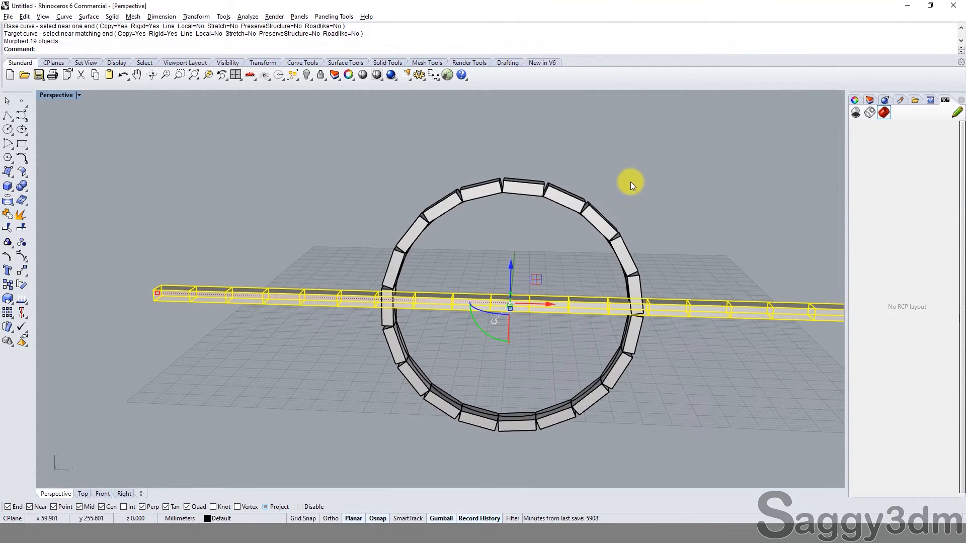
{"action": "type", "text": "h"}
{"action": "key", "text": "Return"}
{"action": "key", "text": "ctrl+z"}
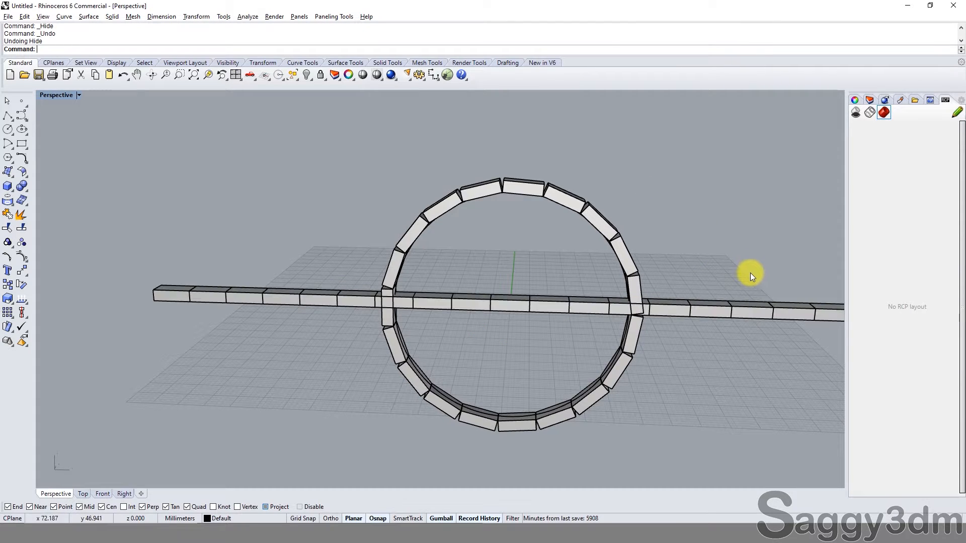
Step: Maximize the Front viewport and set its display mode to Shaded
{"action": "left_click", "coordinate": [236, 75]}
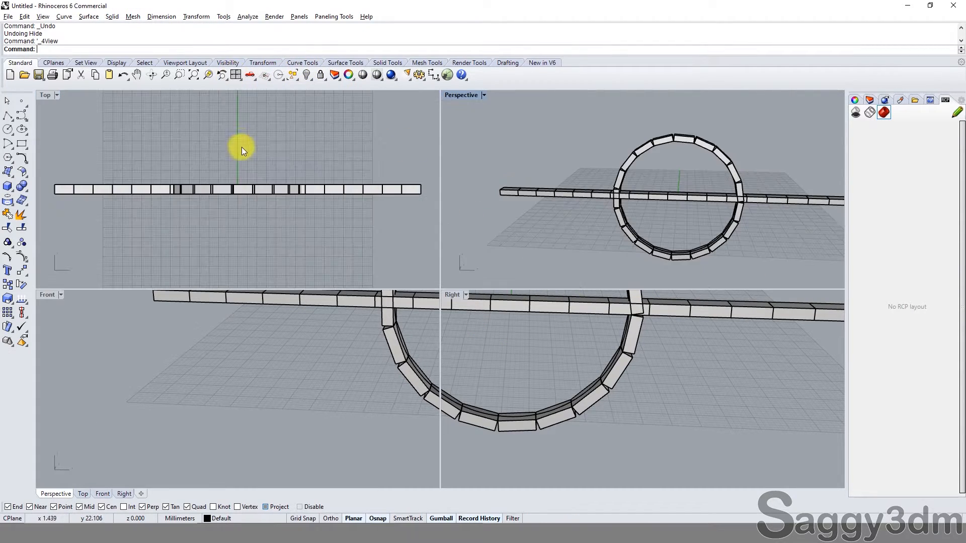
{"action": "double_click", "coordinate": [47, 295]}
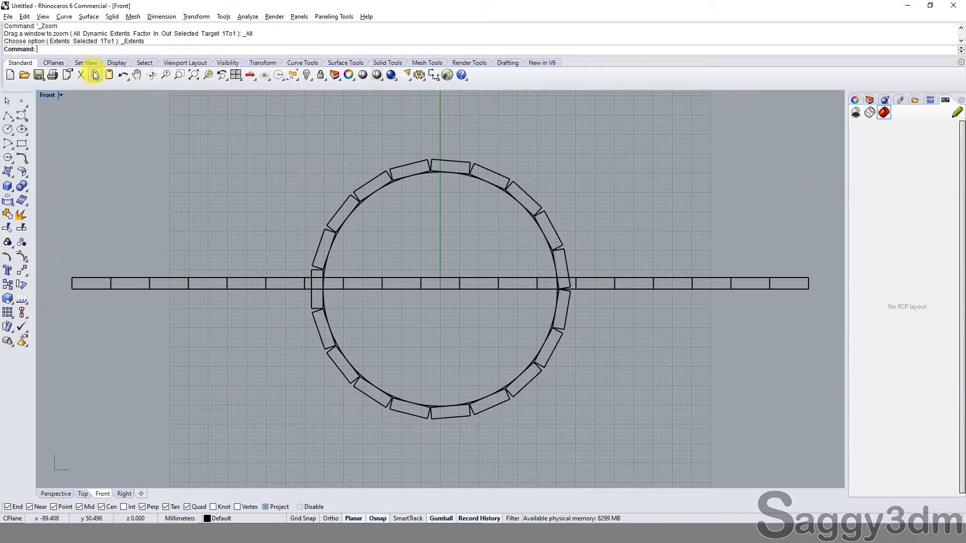
{"action": "left_click", "coordinate": [62, 96]}
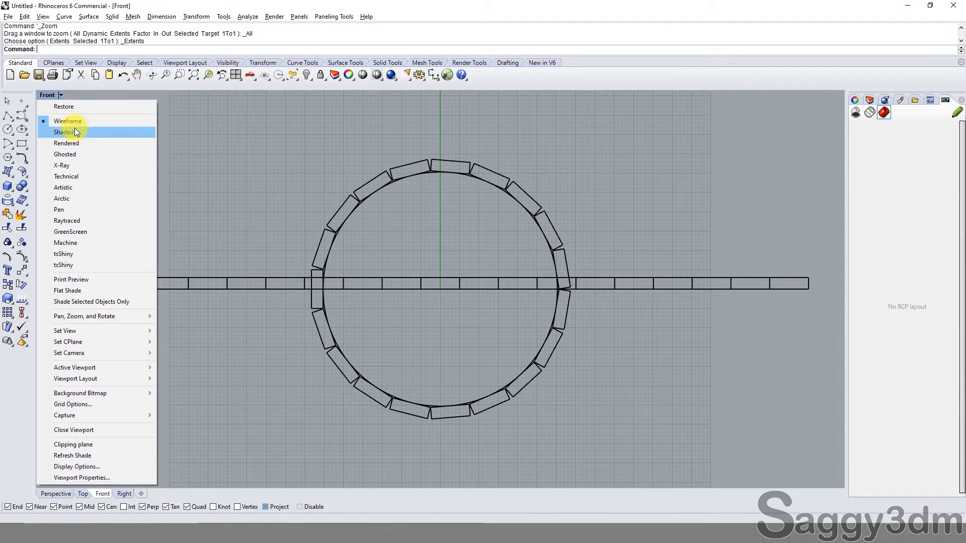
{"action": "left_click", "coordinate": [75, 128]}
Step: Examine the joints between the blocks around the ring and how the blocks sit against the circle
{"action": "scroll", "coordinate": [459, 150], "scroll_direction": "up", "scroll_amount": 5}
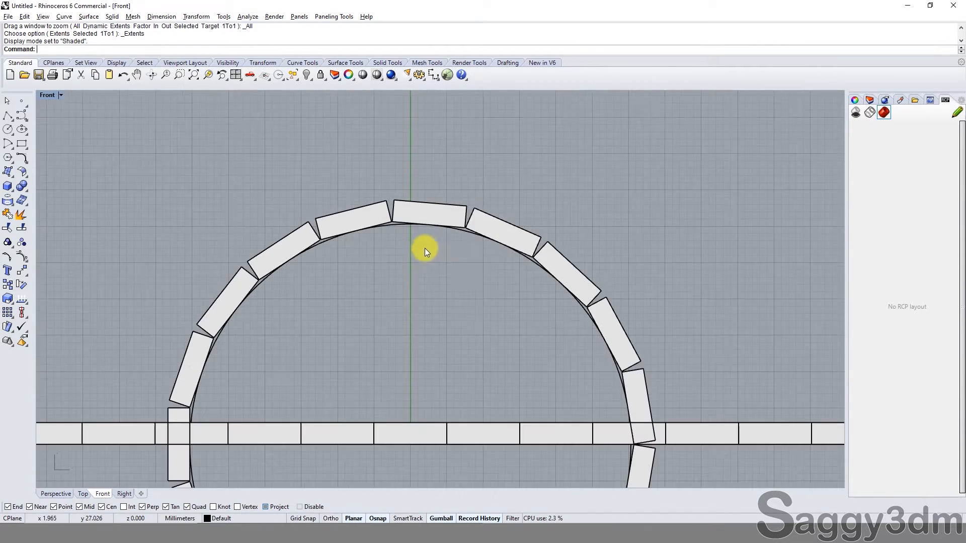
{"action": "scroll", "coordinate": [332, 287], "scroll_direction": "down", "scroll_amount": 6}
{"action": "scroll", "coordinate": [302, 336], "scroll_direction": "up", "scroll_amount": 4}
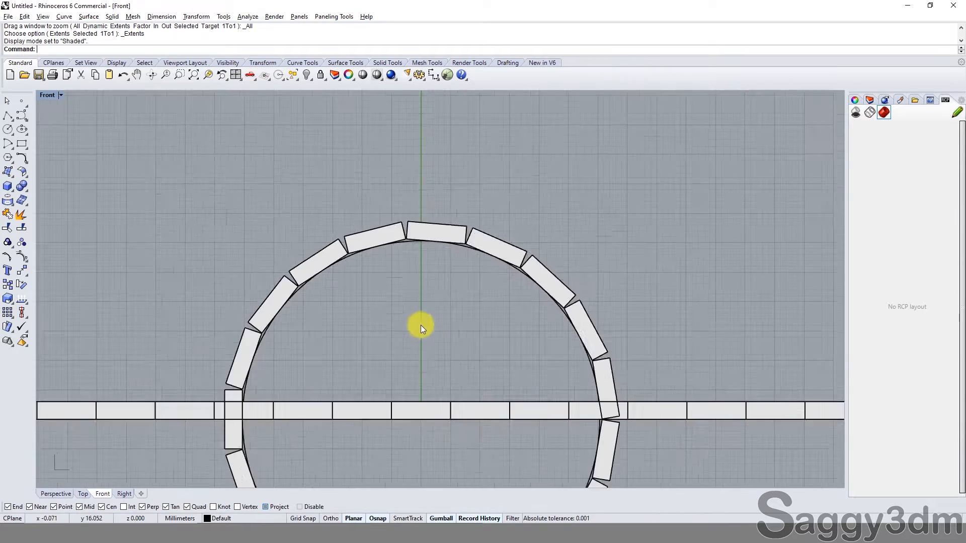
{"action": "scroll", "coordinate": [422, 326], "scroll_direction": "down", "scroll_amount": 4}
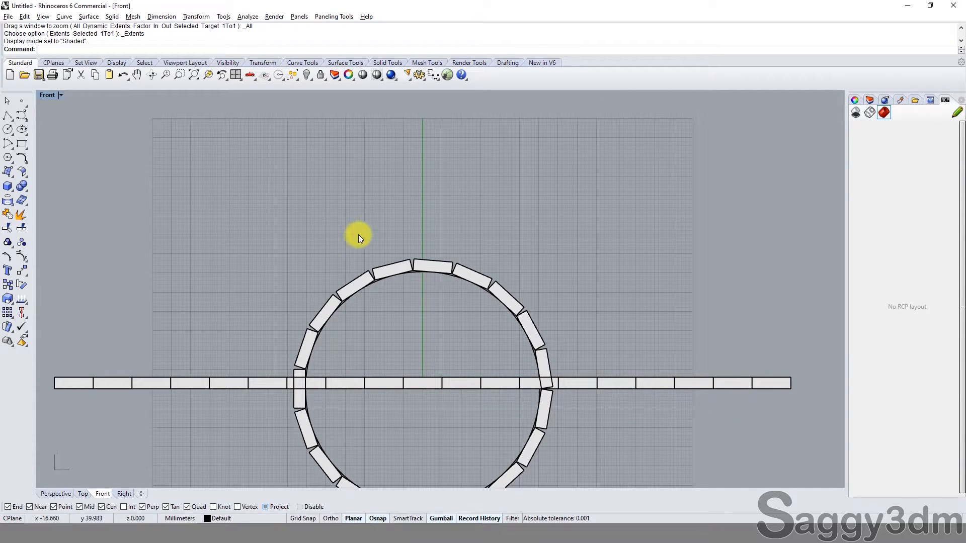
{"action": "scroll", "coordinate": [533, 393], "scroll_direction": "up", "scroll_amount": 3}
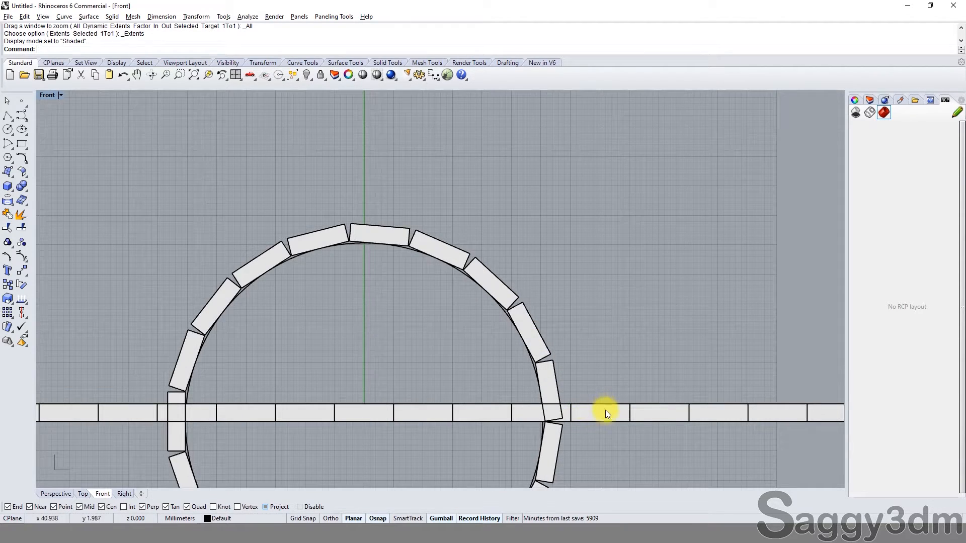
{"action": "left_click", "coordinate": [603, 415]}
{"action": "scroll", "coordinate": [379, 253], "scroll_direction": "up", "scroll_amount": 4}
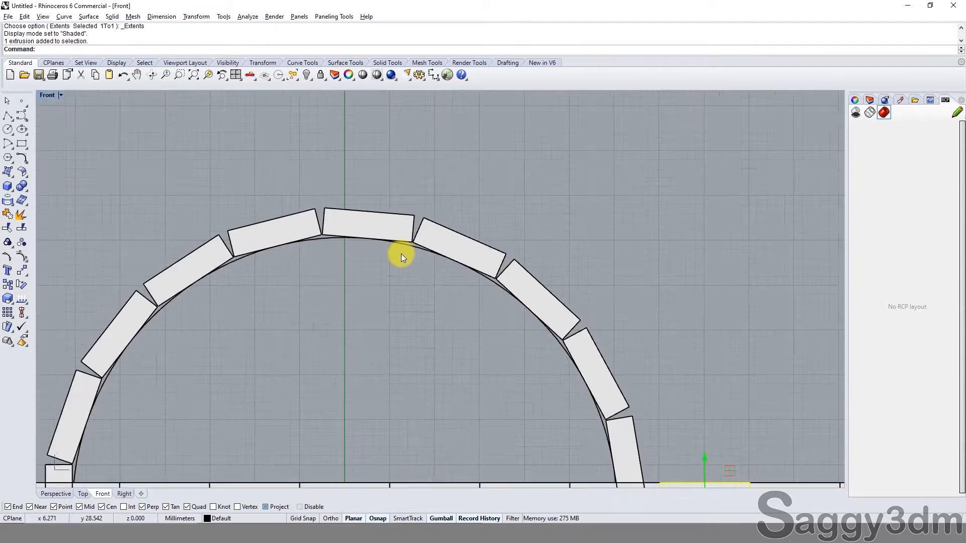
{"action": "scroll", "coordinate": [424, 286], "scroll_direction": "down", "scroll_amount": 2}
{"action": "scroll", "coordinate": [349, 221], "scroll_direction": "up", "scroll_amount": 3}
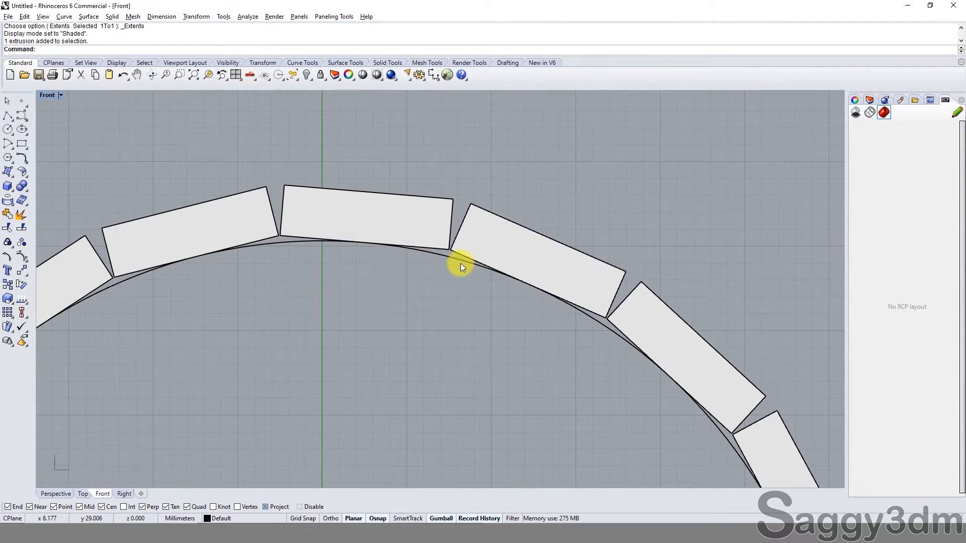
{"action": "left_click", "coordinate": [460, 263]}
{"action": "key", "text": "Escape"}
{"action": "left_click", "coordinate": [413, 231]}
{"action": "key", "text": "Escape"}
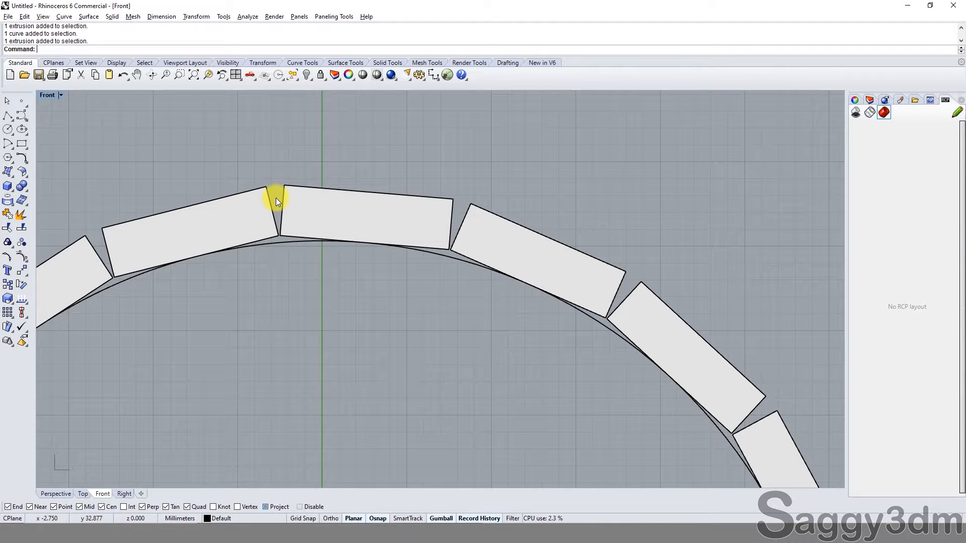
Step: Examine the wedge-shaped gaps between the blocks around the top of the ring from straight-on and tilted angles
{"action": "scroll", "coordinate": [276, 197], "scroll_direction": "up", "scroll_amount": 4}
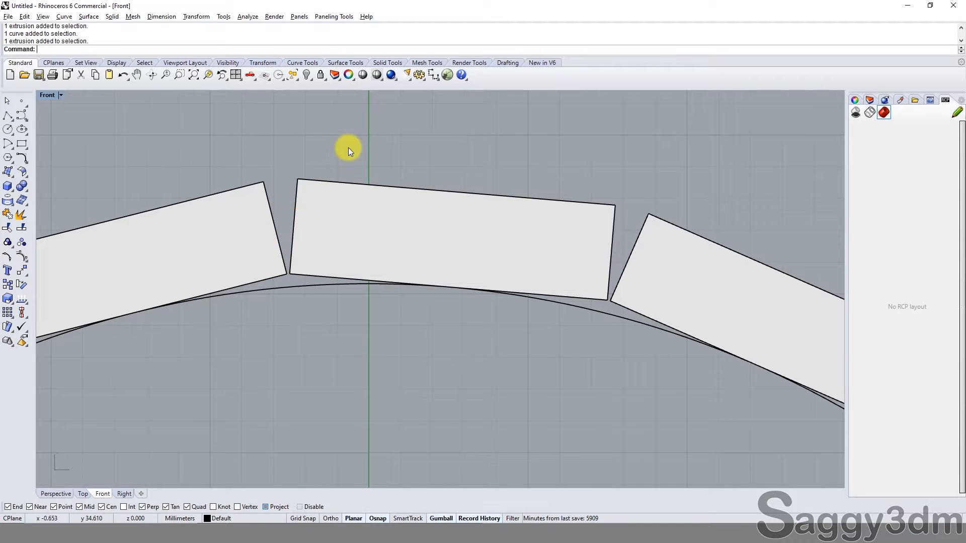
{"action": "right_click_drag", "start_coordinate": [298, 202], "coordinate": [275, 261], "text": "ctrl+shift"}
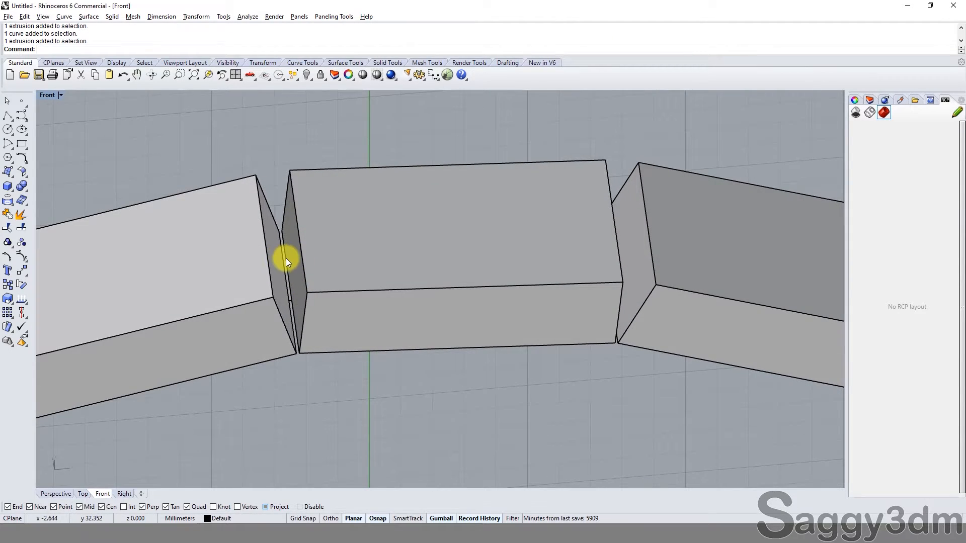
{"action": "scroll", "coordinate": [285, 258], "scroll_direction": "down", "scroll_amount": 4}
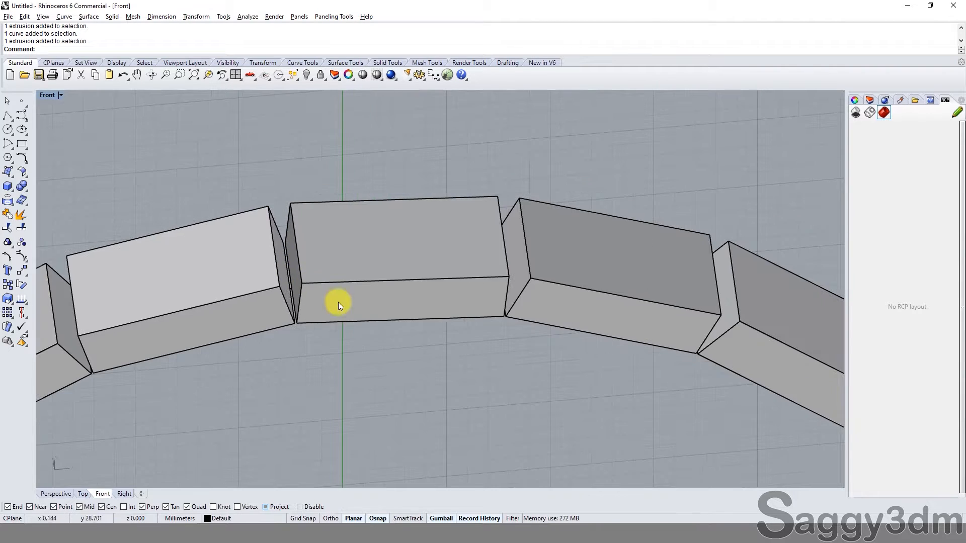
{"action": "right_click_drag", "start_coordinate": [377, 334], "coordinate": [367, 261], "text": "ctrl+shift"}
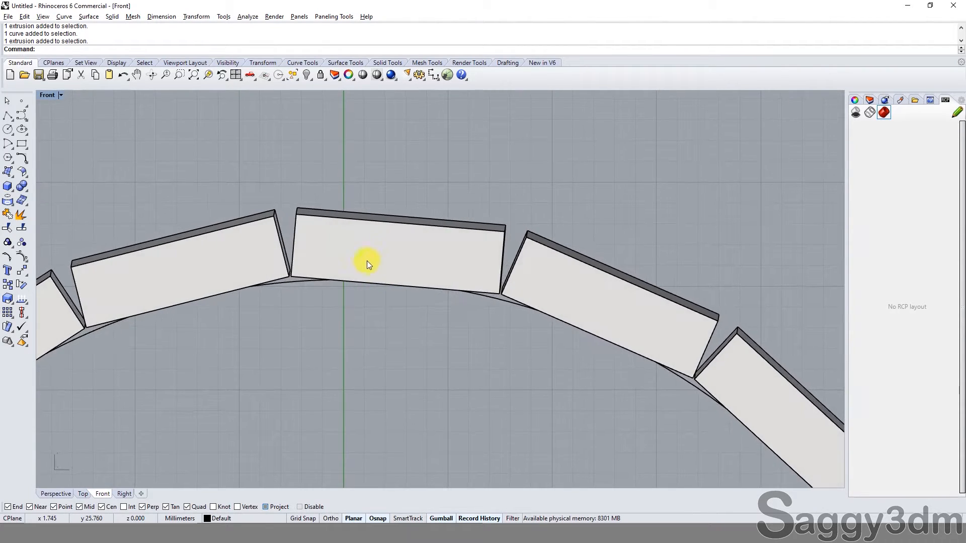
{"action": "scroll", "coordinate": [359, 254], "scroll_direction": "down", "scroll_amount": 6}
{"action": "scroll", "coordinate": [407, 289], "scroll_direction": "up", "scroll_amount": 2}
{"action": "left_click", "coordinate": [356, 257]}
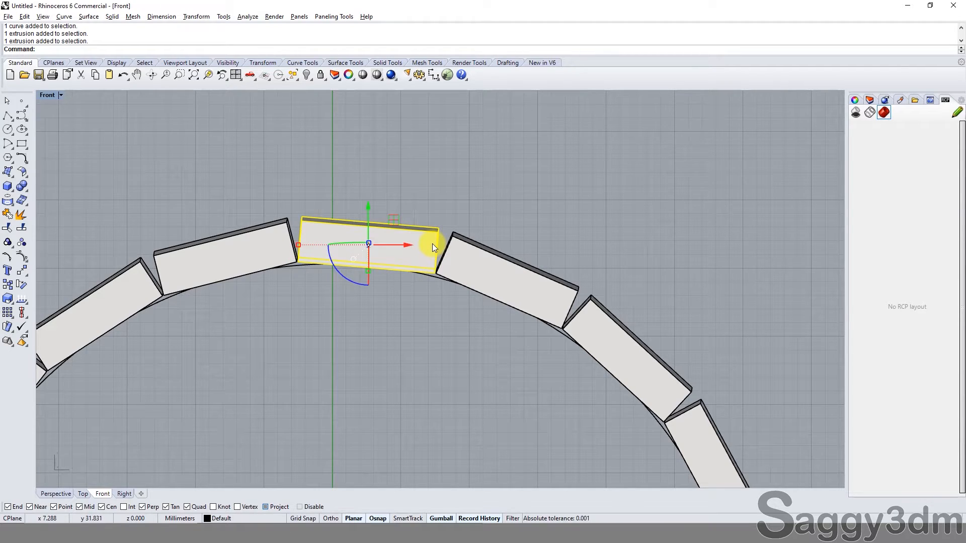
{"action": "right_click_drag", "start_coordinate": [433, 244], "coordinate": [352, 255], "text": "ctrl+shift"}
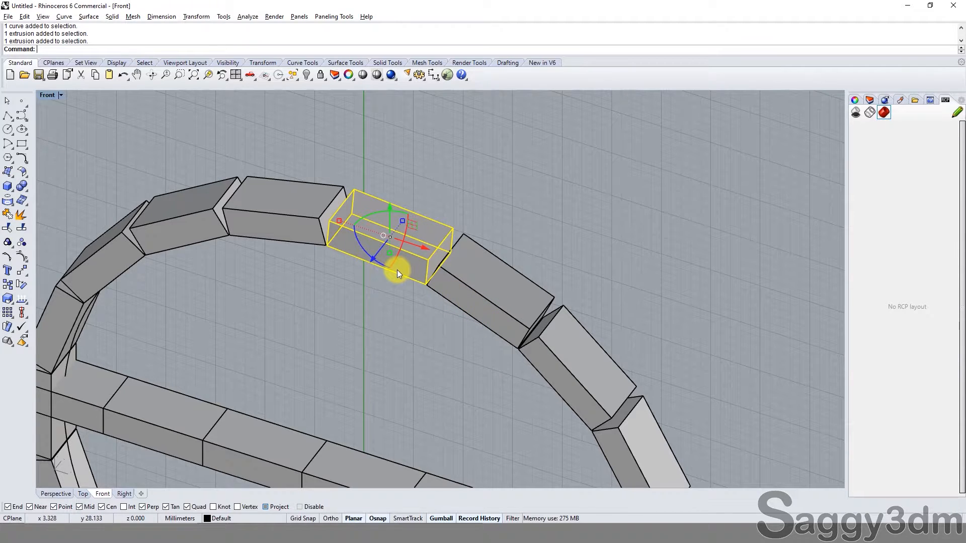
{"action": "key", "text": "ctrl+alt+s"}
{"action": "type", "text": "s12"}
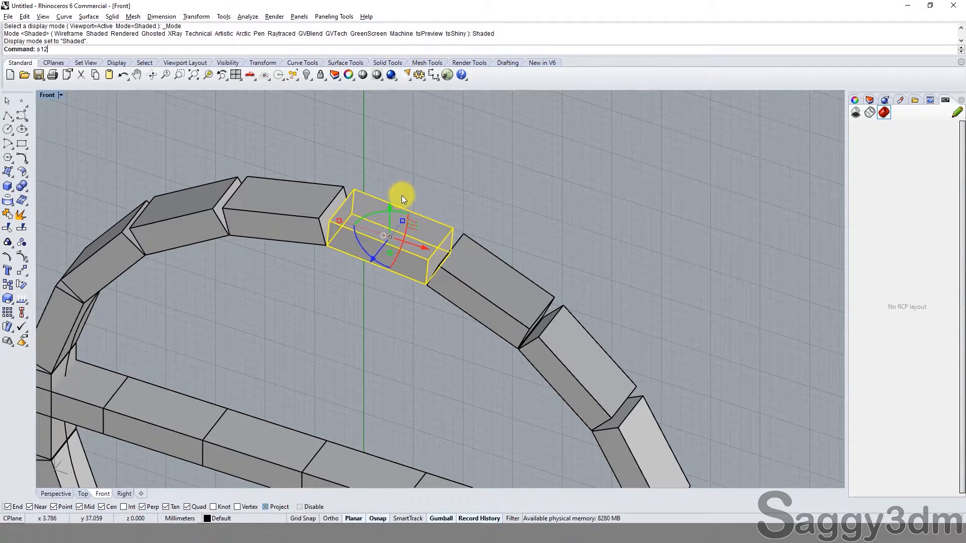
{"action": "key", "text": "Return"}
{"action": "left_click", "coordinate": [402, 203]}
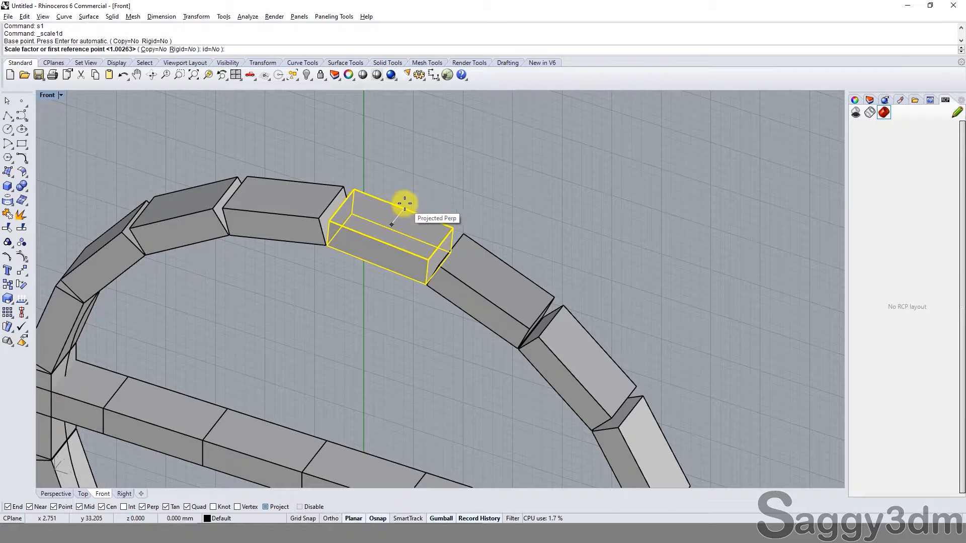
{"action": "key", "text": "Escape"}
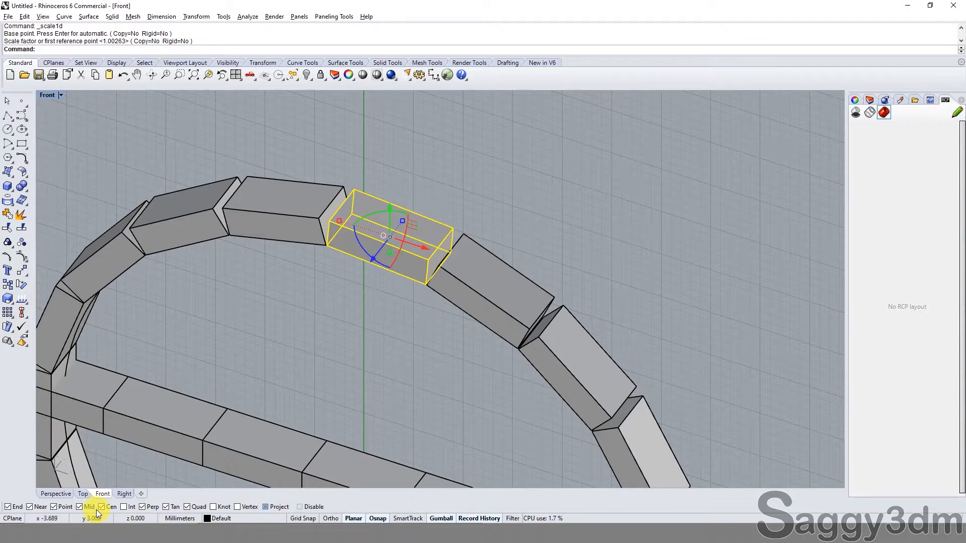
Step: Turn off projected object snaps and try stretching the selected top ring block lengthwise about its edge midpoint with Scale1D
{"action": "type", "text": "s1"}
{"action": "key", "text": "Return"}
{"action": "scroll", "coordinate": [407, 208], "scroll_direction": "up", "scroll_amount": 2}
{"action": "left_click", "coordinate": [278, 507]}
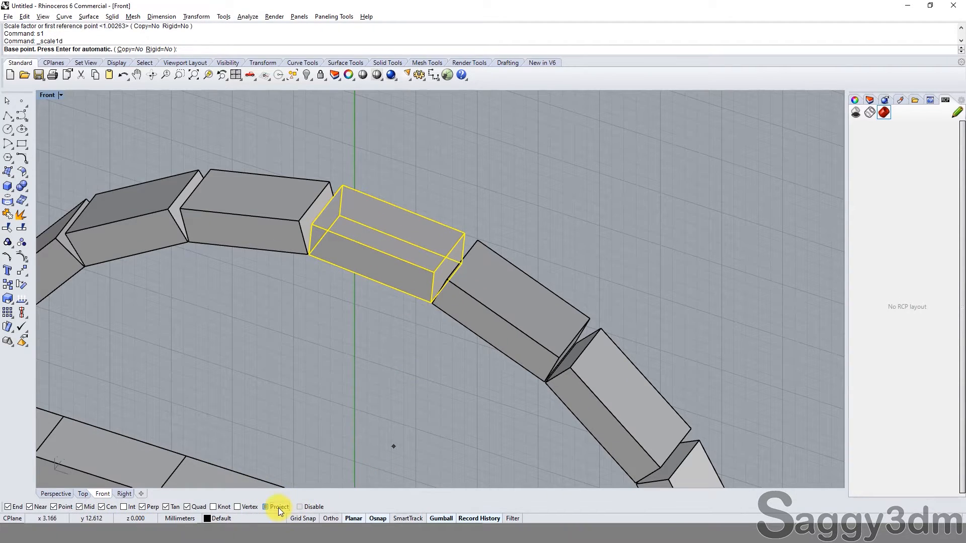
{"action": "left_click", "coordinate": [406, 208]}
{"action": "left_click", "coordinate": [464, 232]}
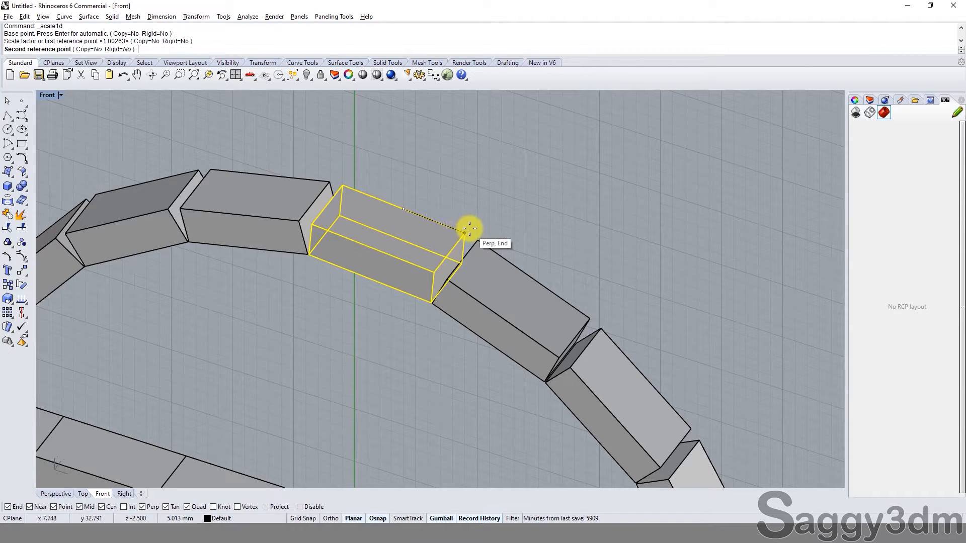
{"action": "left_click", "coordinate": [513, 228]}
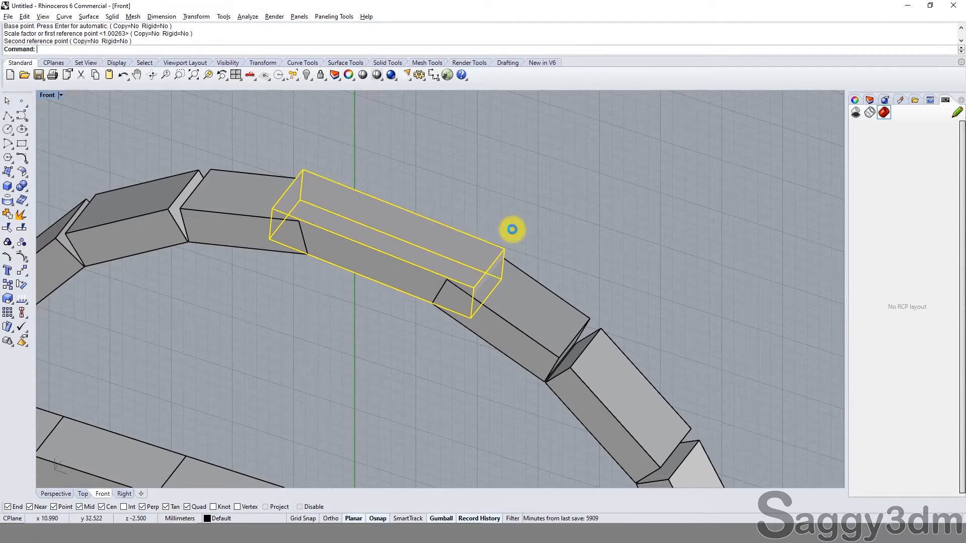
Step: Check how the stretched block overlaps its neighbours in the ring, and undo the Scale1D
{"action": "left_click", "coordinate": [493, 306]}
{"action": "right_click_drag", "start_coordinate": [433, 294], "coordinate": [454, 294], "text": "ctrl+shift"}
{"action": "left_click", "coordinate": [434, 305]}
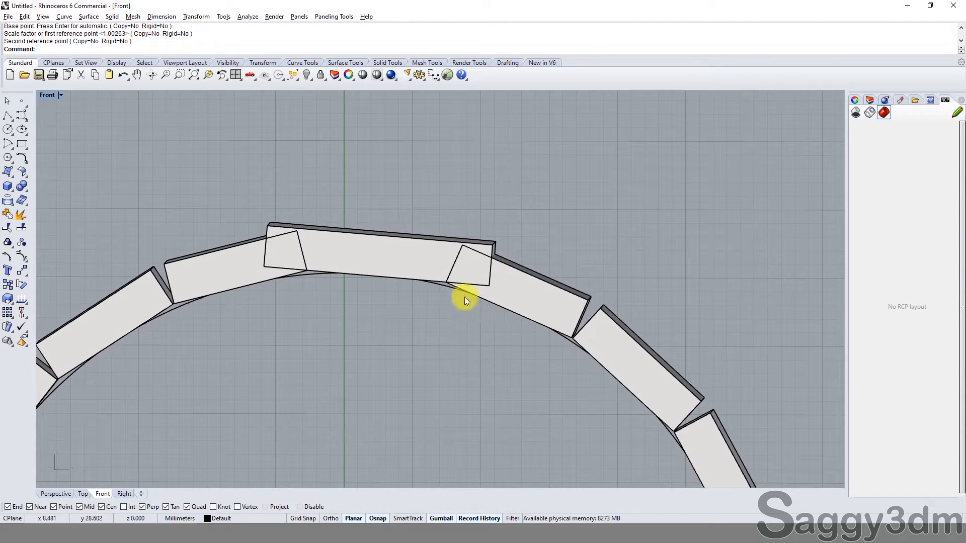
{"action": "left_click", "coordinate": [409, 274]}
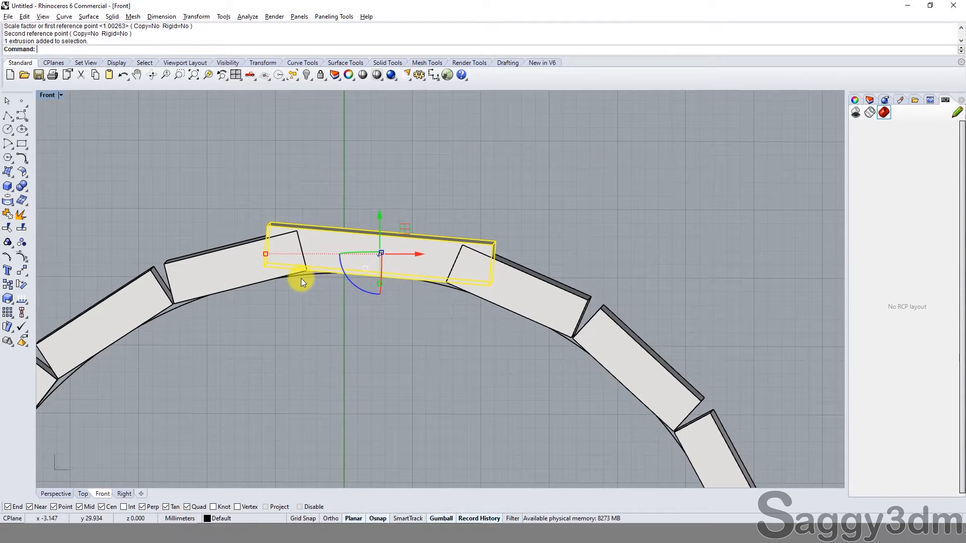
{"action": "key", "text": "ctrl+z"}
{"action": "left_click", "coordinate": [512, 195]}
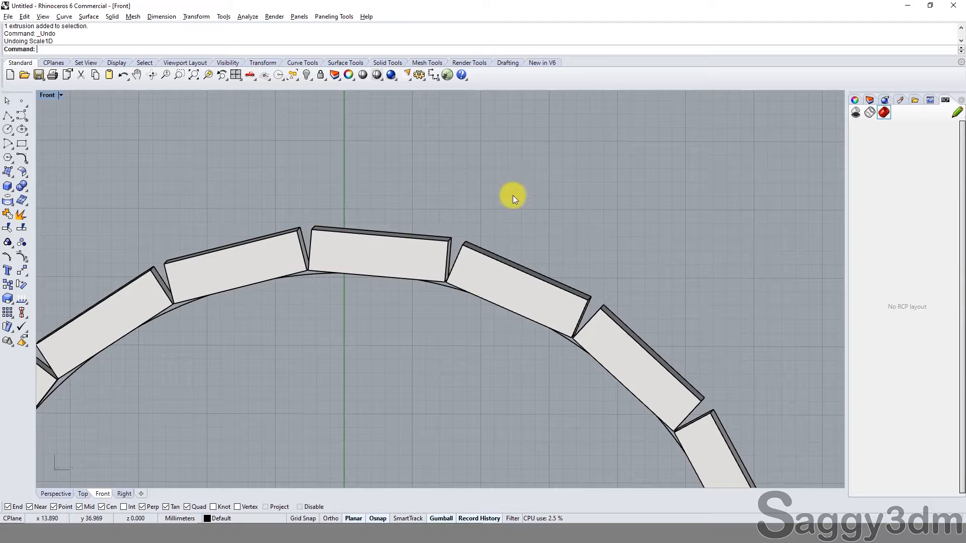
{"action": "left_click", "coordinate": [437, 254]}
{"action": "key", "text": "Escape"}
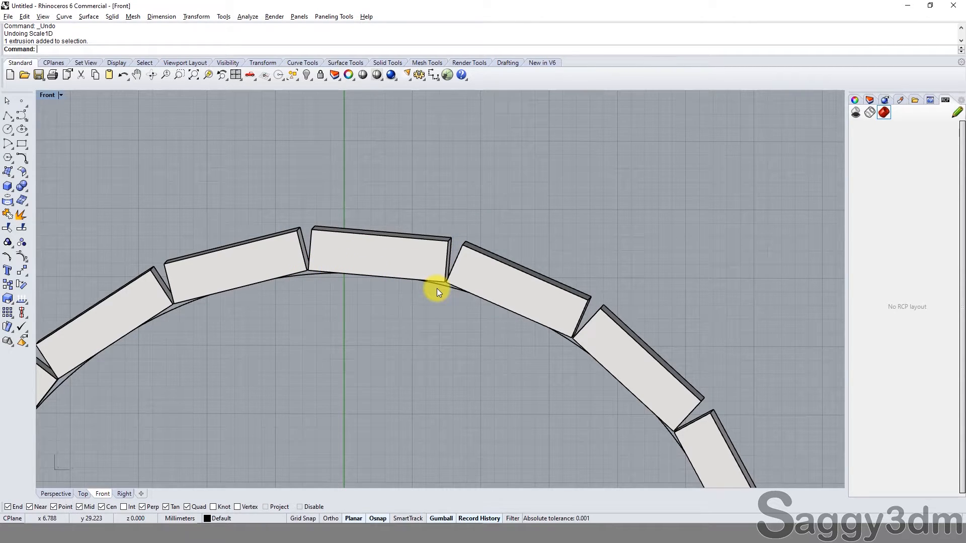
{"action": "right_click_drag", "start_coordinate": [402, 308], "coordinate": [461, 280]}
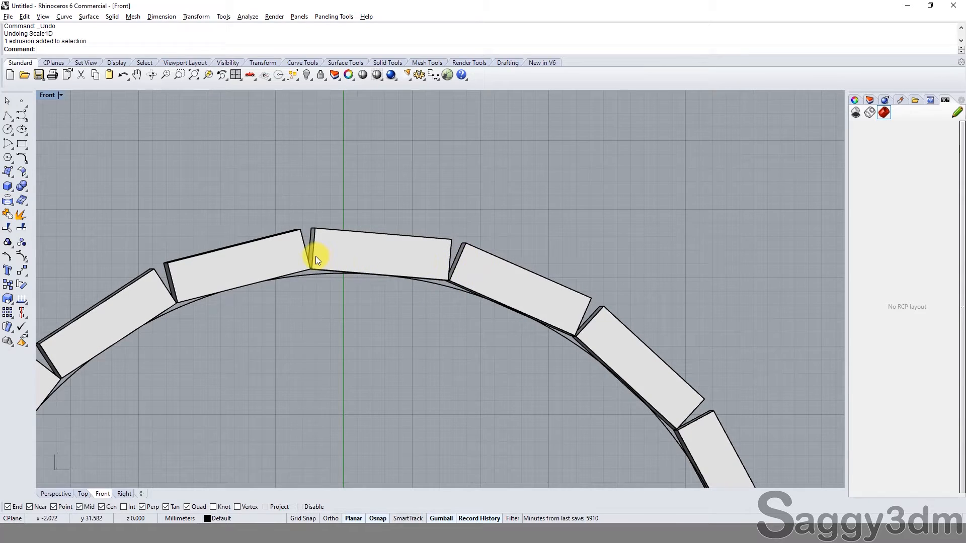
Step: Zoom all four viewports to their extents and maximize the Front viewport again
{"action": "left_click", "coordinate": [237, 75]}
{"action": "key", "text": "ctrl+shift+e"}
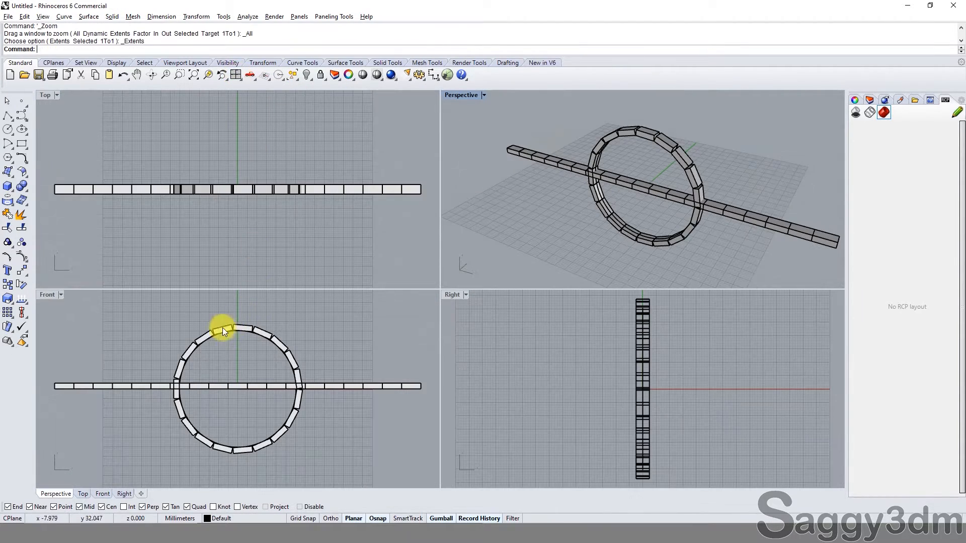
{"action": "double_click", "coordinate": [49, 295]}
{"action": "scroll", "coordinate": [416, 241], "scroll_direction": "up", "scroll_amount": 5}
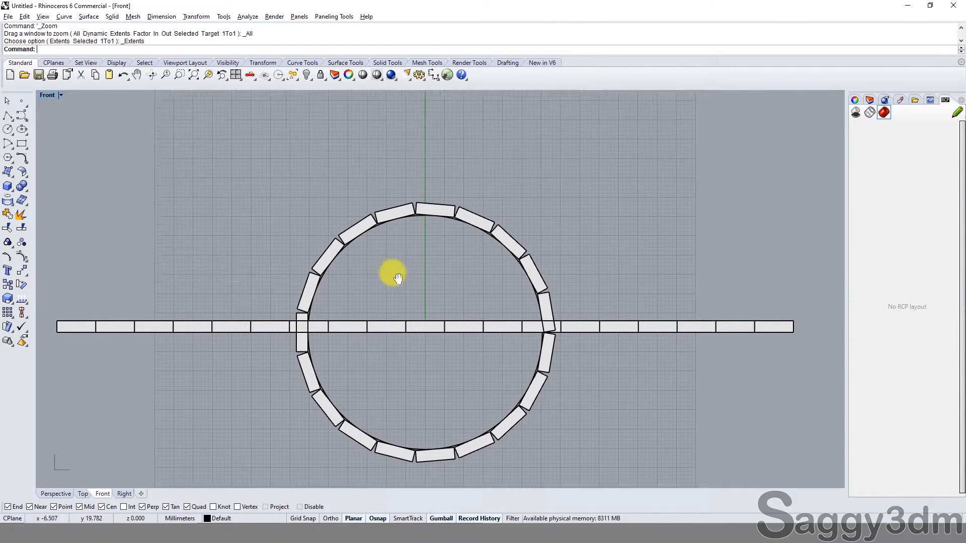
{"action": "left_click", "coordinate": [441, 270]}
{"action": "scroll", "coordinate": [401, 208], "scroll_direction": "down", "scroll_amount": 2}
{"action": "left_click", "coordinate": [544, 209]}
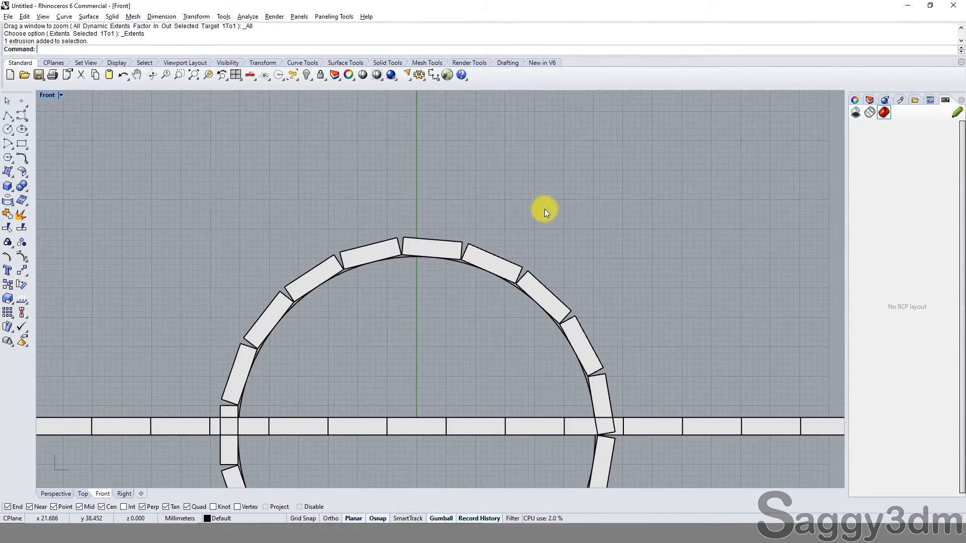
{"action": "scroll", "coordinate": [545, 207], "scroll_direction": "down", "scroll_amount": 3}
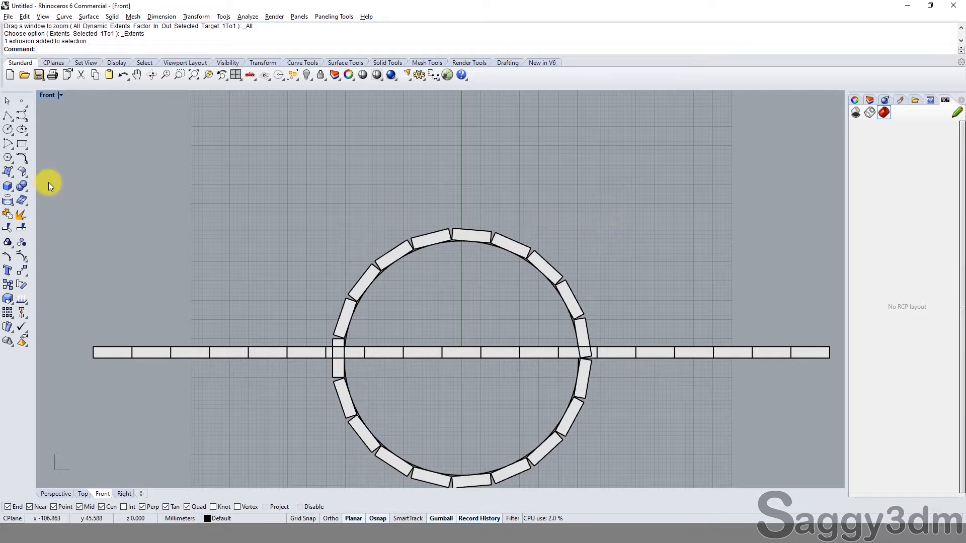
{"action": "scroll", "coordinate": [459, 351], "scroll_direction": "up", "scroll_amount": 4}
Step: Turn on the solid points of the middle block in the straight row with SolidPtOn
{"action": "left_click", "coordinate": [542, 356]}
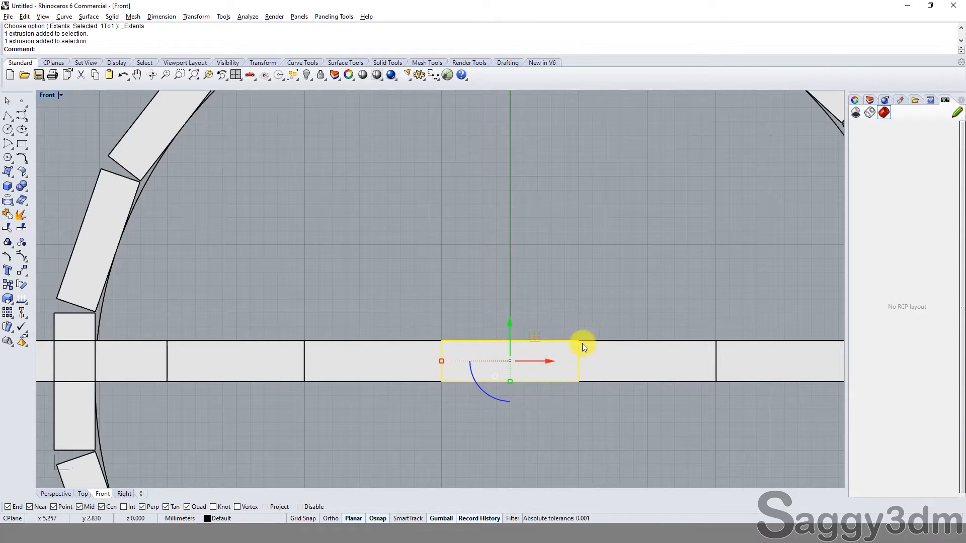
{"action": "type", "text": "s"}
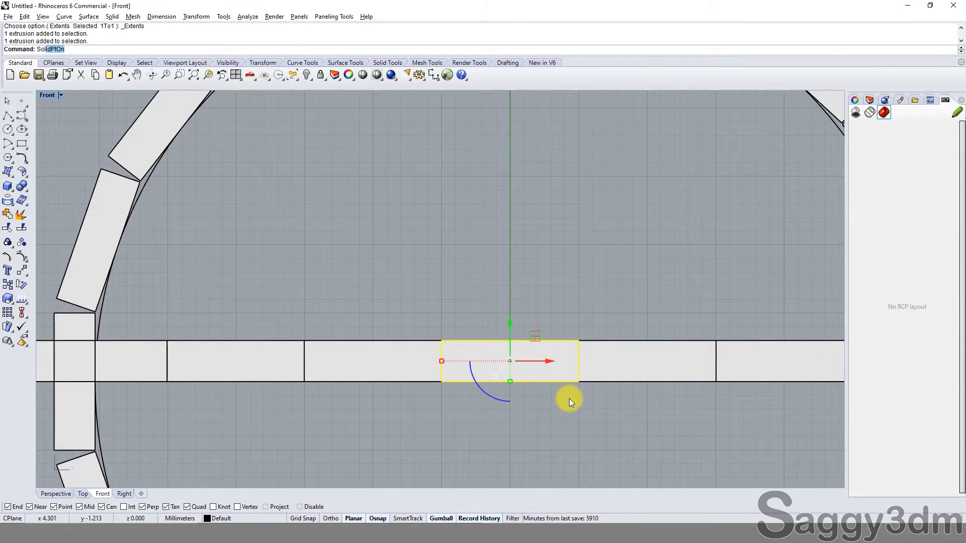
{"action": "type", "text": "o"}
{"action": "key", "text": "Return"}
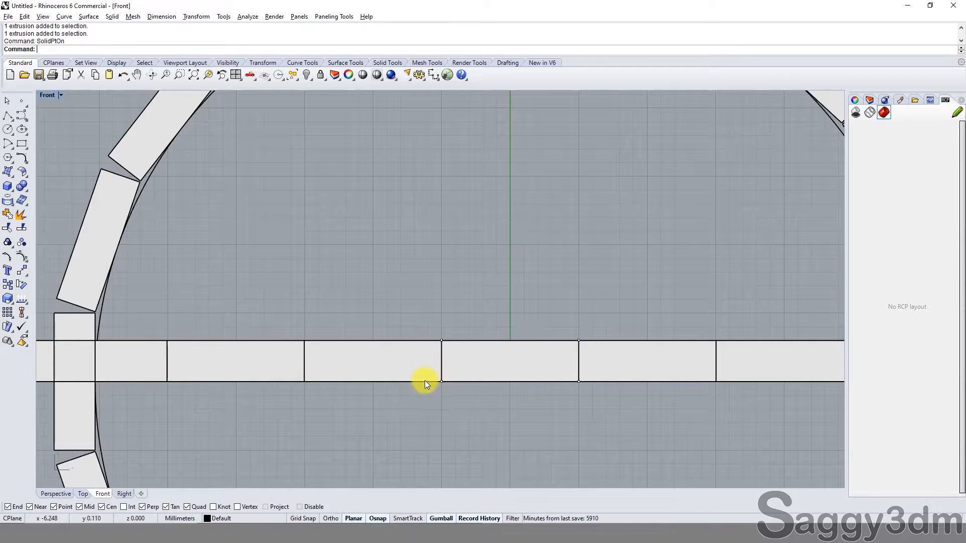
Step: Lock the two blocks directly on either side of the middle block in the straight row
{"action": "left_click", "coordinate": [361, 378]}
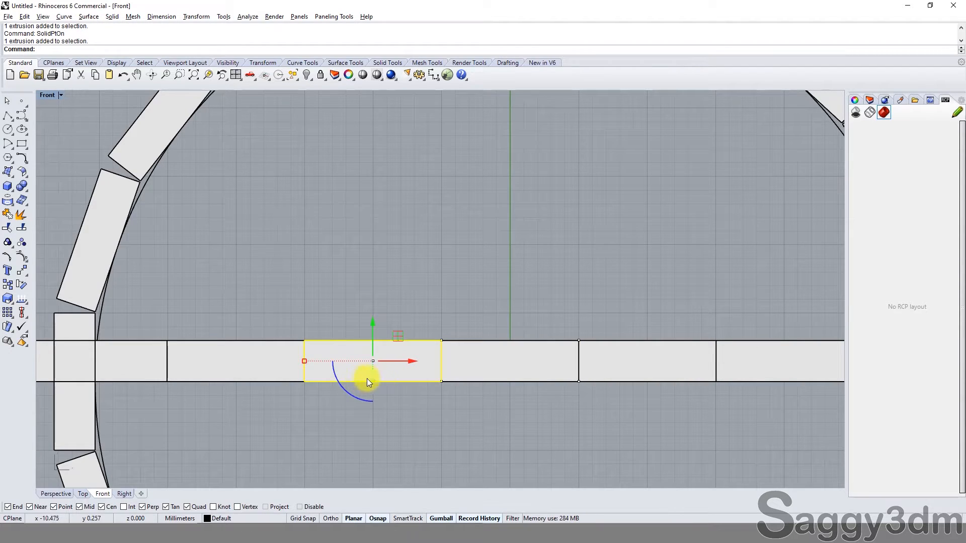
{"action": "type", "text": "l"}
{"action": "key", "text": "Return"}
{"action": "left_click_drag", "start_coordinate": [629, 294], "coordinate": [604, 353]}
{"action": "type", "text": "l"}
{"action": "key", "text": "Return"}
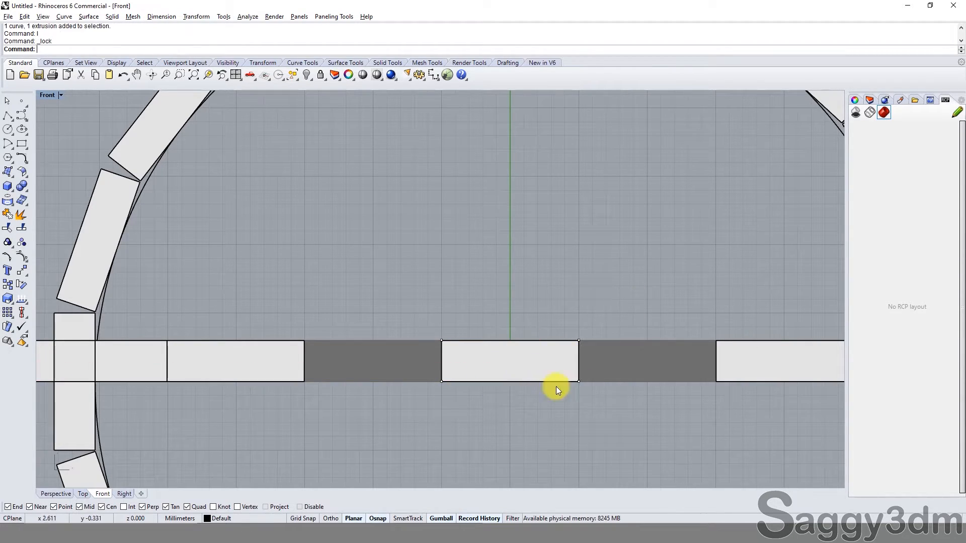
Step: Taper the middle block by narrowing its lower solid points about the bottom edge's midpoint with Scale1D
{"action": "left_click_drag", "start_coordinate": [423, 370], "coordinate": [603, 405]}
{"action": "type", "text": "s1"}
{"action": "key", "text": "Return"}
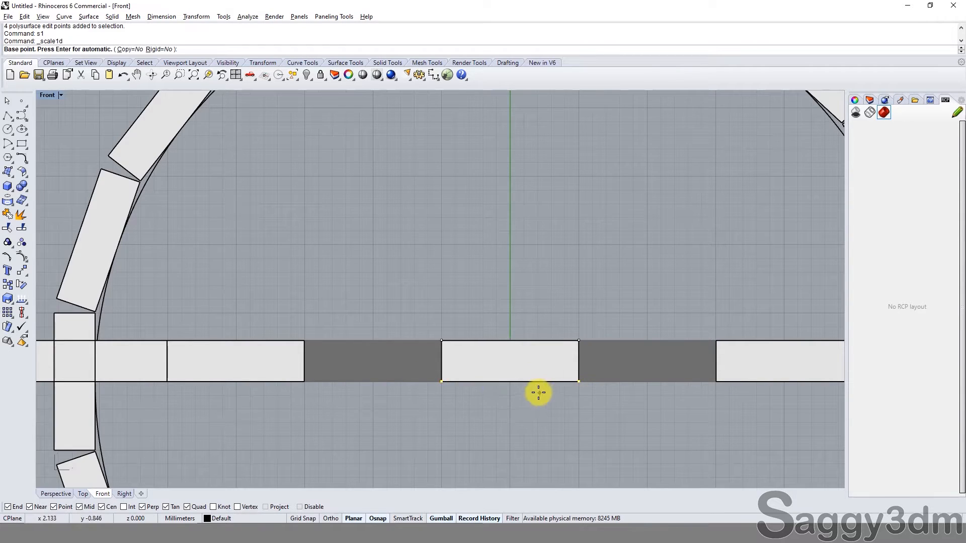
{"action": "left_click", "coordinate": [511, 386]}
{"action": "left_click", "coordinate": [679, 427], "text": "shift"}
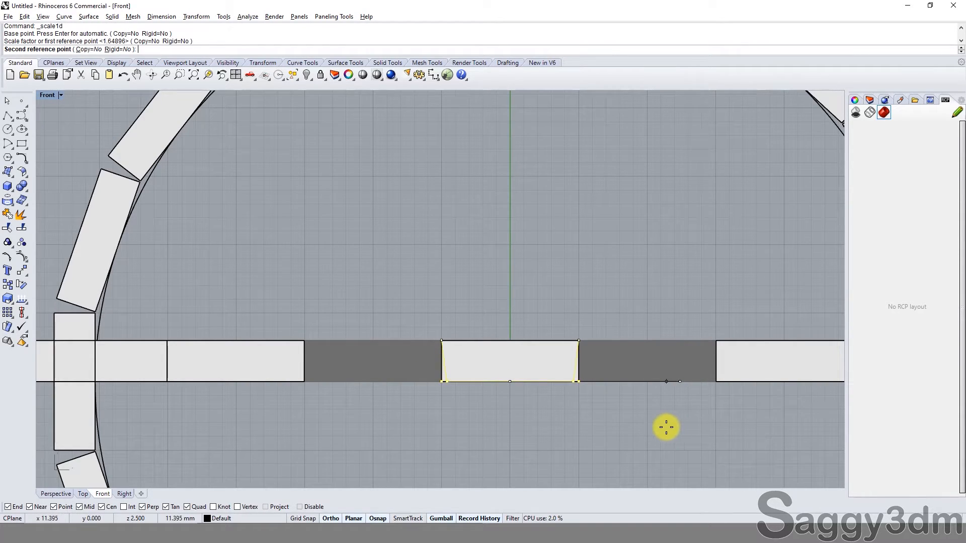
{"action": "left_click", "coordinate": [663, 427]}
Step: Compare the tapered middle block with its flowed copy on the ring, and examine the remaining gaps along the circle
{"action": "scroll", "coordinate": [578, 420], "scroll_direction": "down", "scroll_amount": 3}
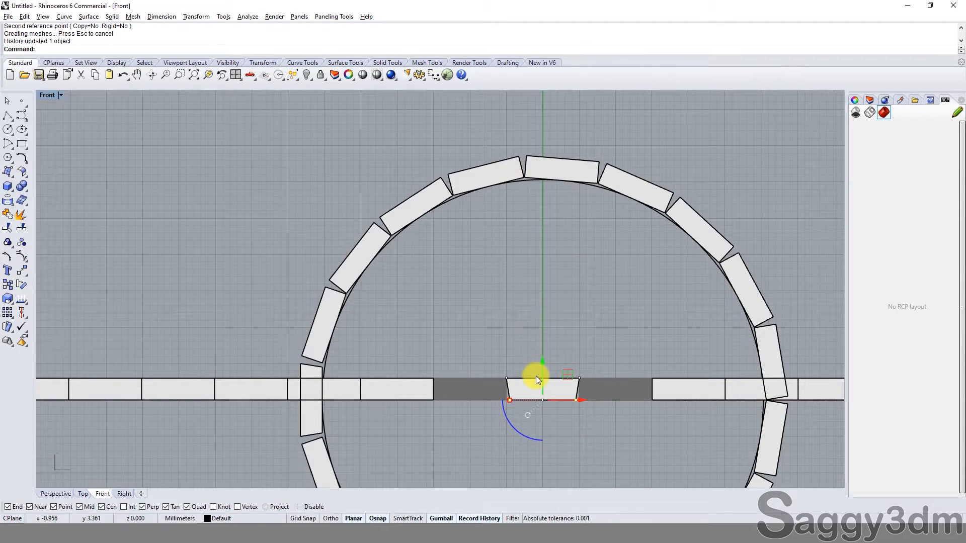
{"action": "scroll", "coordinate": [599, 403], "scroll_direction": "up", "scroll_amount": 3}
{"action": "scroll", "coordinate": [324, 450], "scroll_direction": "down", "scroll_amount": 3}
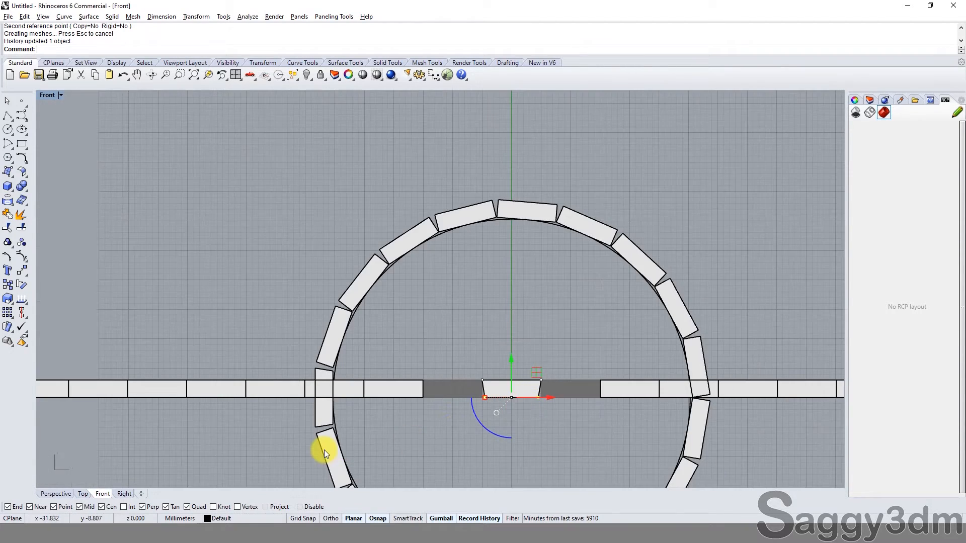
{"action": "scroll", "coordinate": [329, 434], "scroll_direction": "up", "scroll_amount": 3}
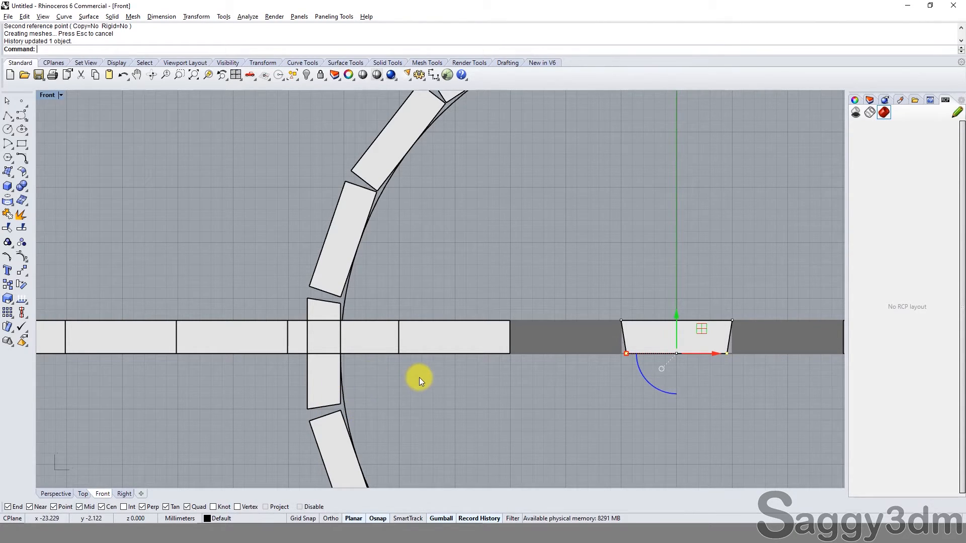
{"action": "scroll", "coordinate": [421, 349], "scroll_direction": "down", "scroll_amount": 6}
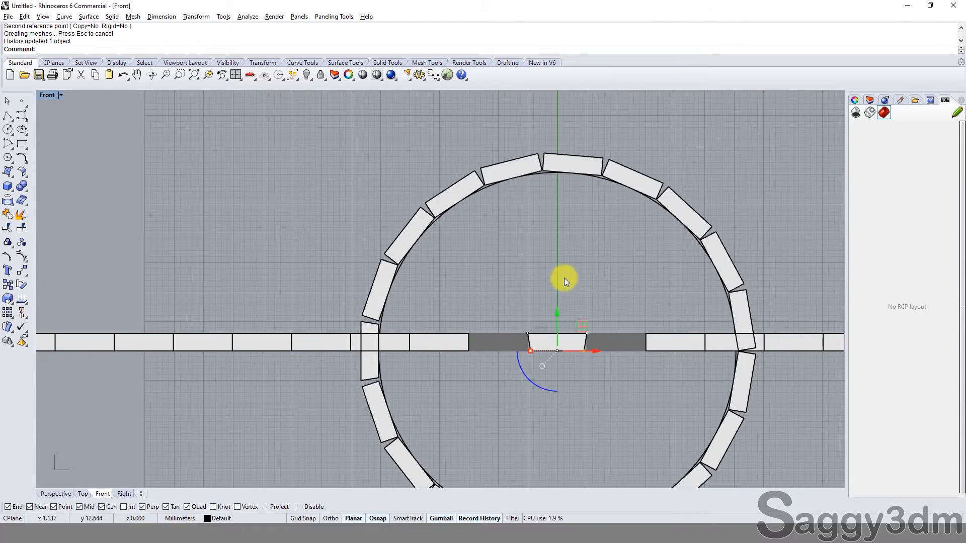
{"action": "right_click_drag", "start_coordinate": [563, 277], "coordinate": [453, 288]}
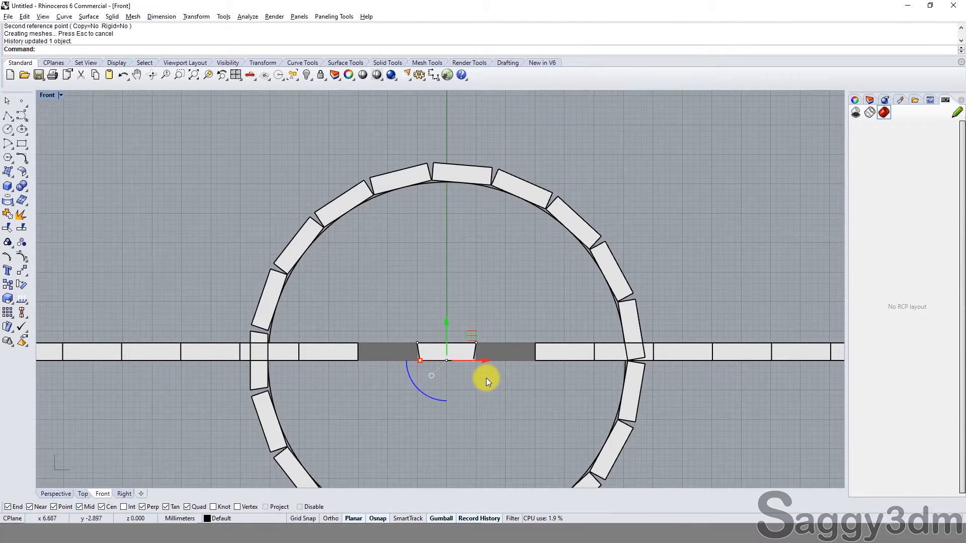
{"action": "scroll", "coordinate": [540, 189], "scroll_direction": "up", "scroll_amount": 3}
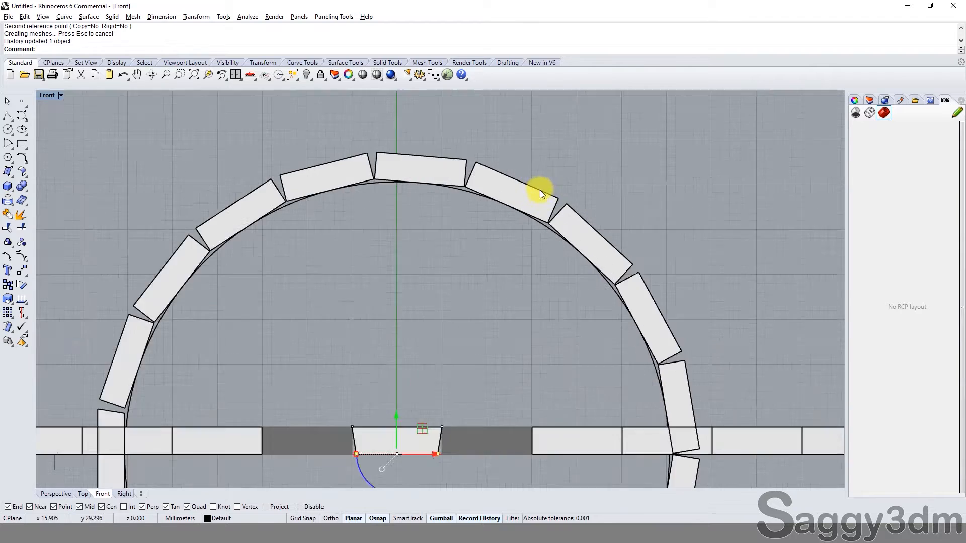
{"action": "left_click", "coordinate": [551, 231]}
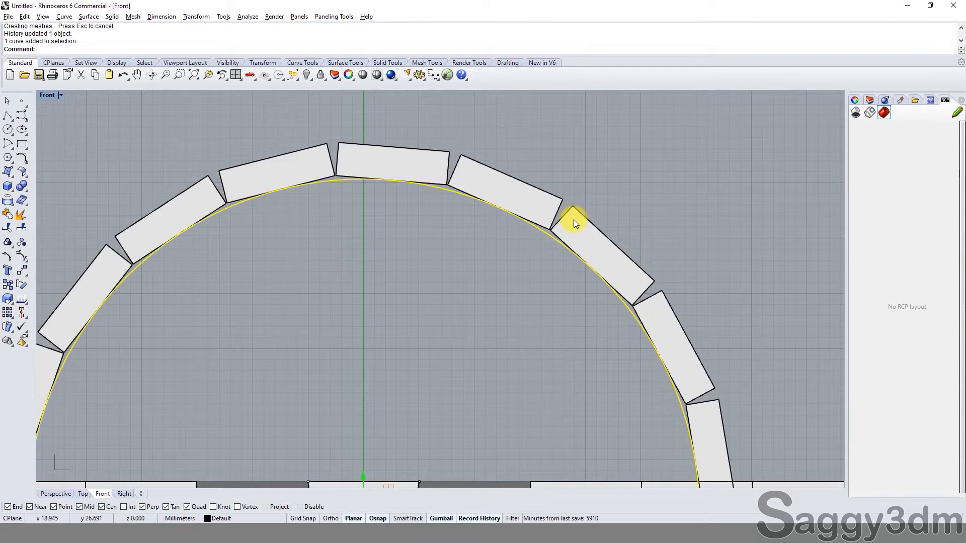
Step: Offset the circle beneath the ring of blocks 3 mm outward
{"action": "type", "text": "o"}
{"action": "key", "text": "Return"}
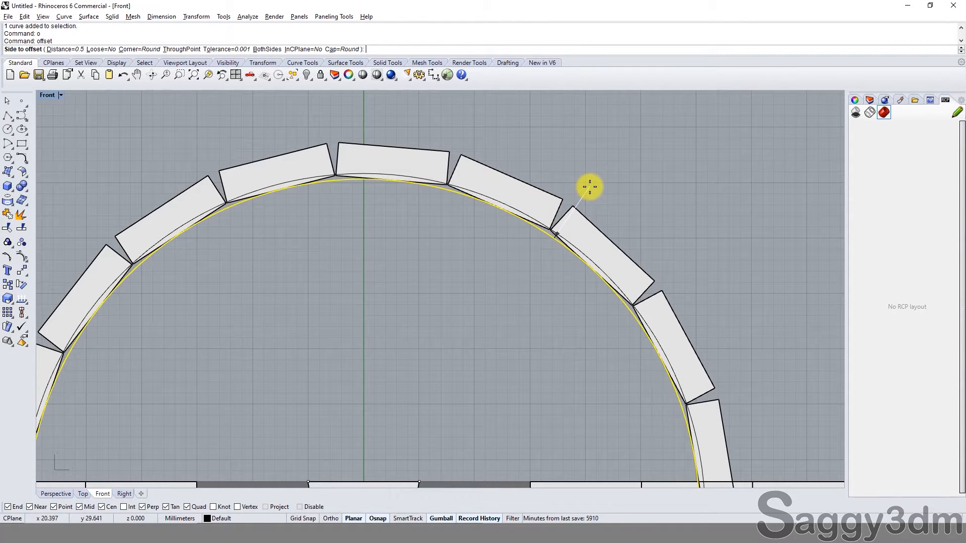
{"action": "type", "text": "3"}
{"action": "key", "text": "Return"}
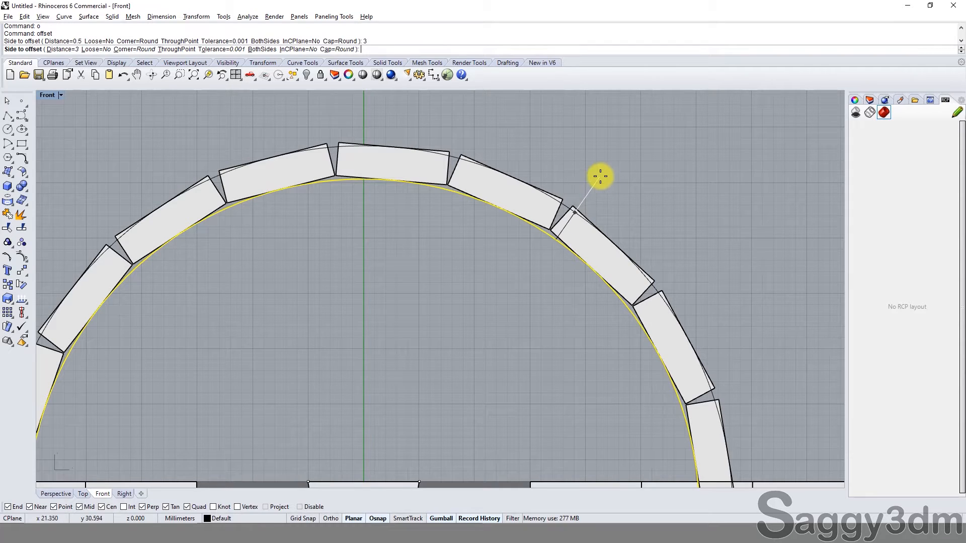
{"action": "left_click", "coordinate": [598, 177]}
Step: Examine how the corners and gaps of the ring's blocks line up with the original circle and its outer offset
{"action": "scroll", "coordinate": [568, 204], "scroll_direction": "up", "scroll_amount": 2}
{"action": "scroll", "coordinate": [568, 209], "scroll_direction": "down", "scroll_amount": 4}
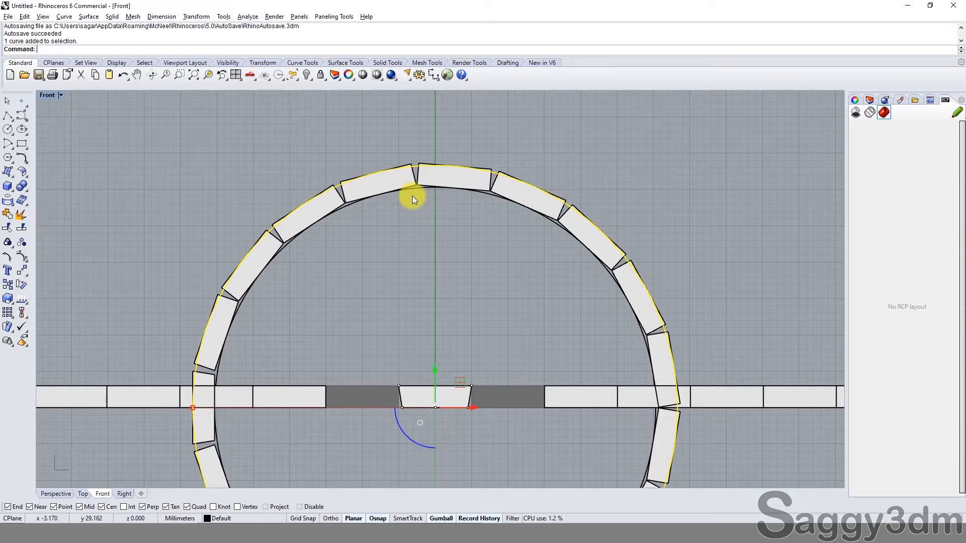
{"action": "scroll", "coordinate": [578, 212], "scroll_direction": "up", "scroll_amount": 3}
{"action": "left_click", "coordinate": [575, 195]}
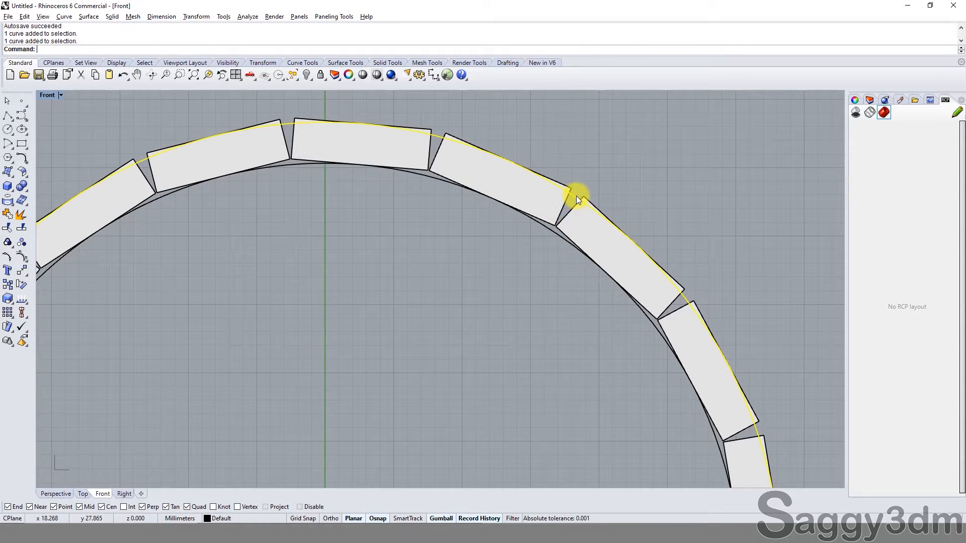
{"action": "left_click", "coordinate": [549, 233]}
{"action": "scroll", "coordinate": [496, 227], "scroll_direction": "down", "scroll_amount": 4}
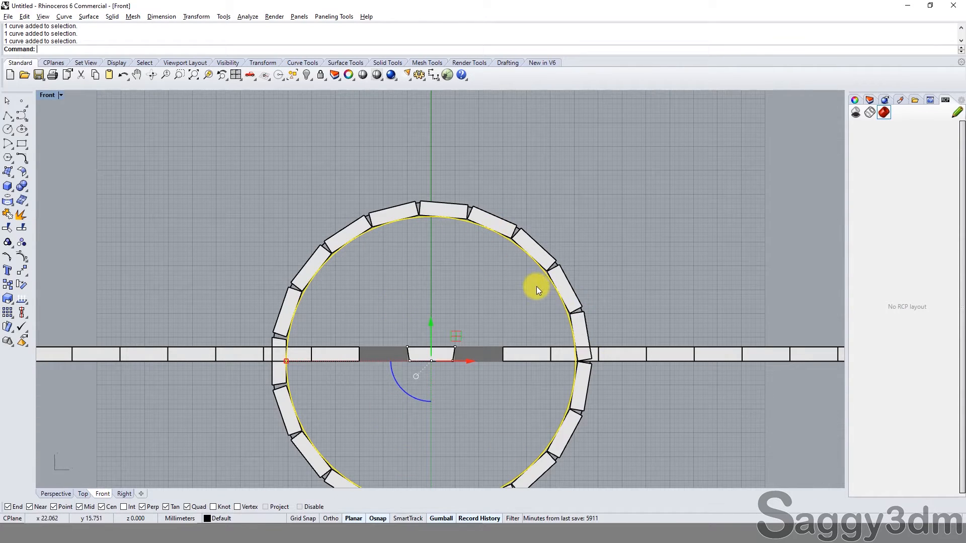
{"action": "scroll", "coordinate": [518, 274], "scroll_direction": "up", "scroll_amount": 4}
{"action": "type", "text": "o"}
{"action": "key", "text": "Return"}
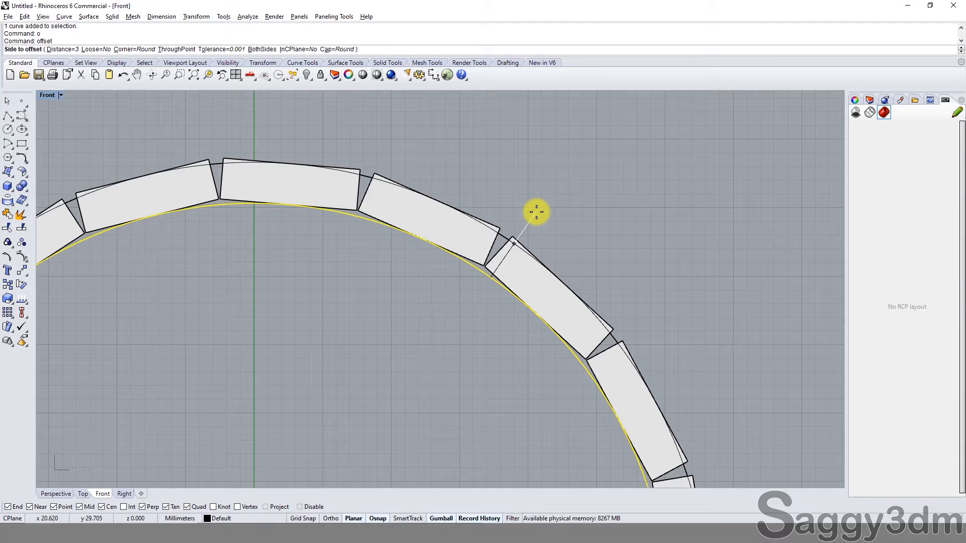
{"action": "key", "text": "Escape"}
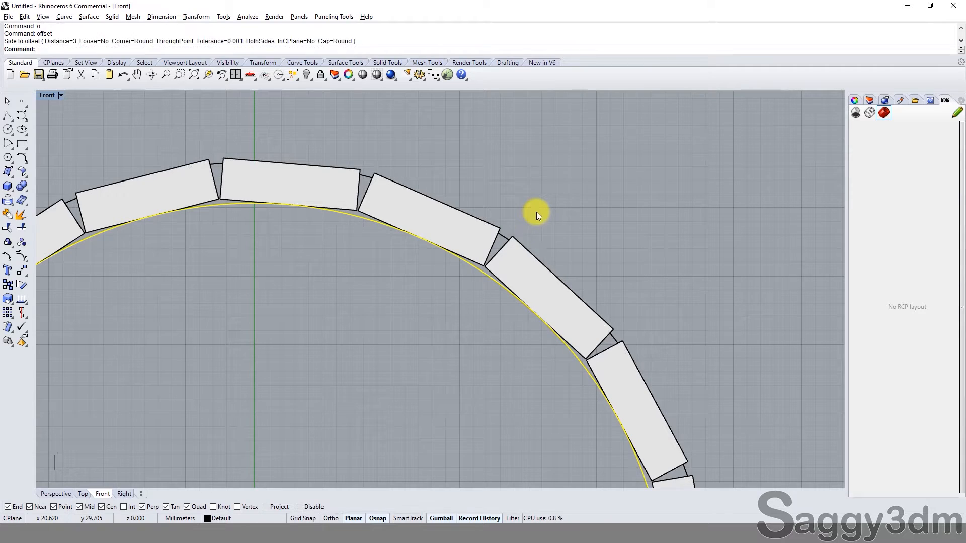
{"action": "scroll", "coordinate": [484, 256], "scroll_direction": "up", "scroll_amount": 3}
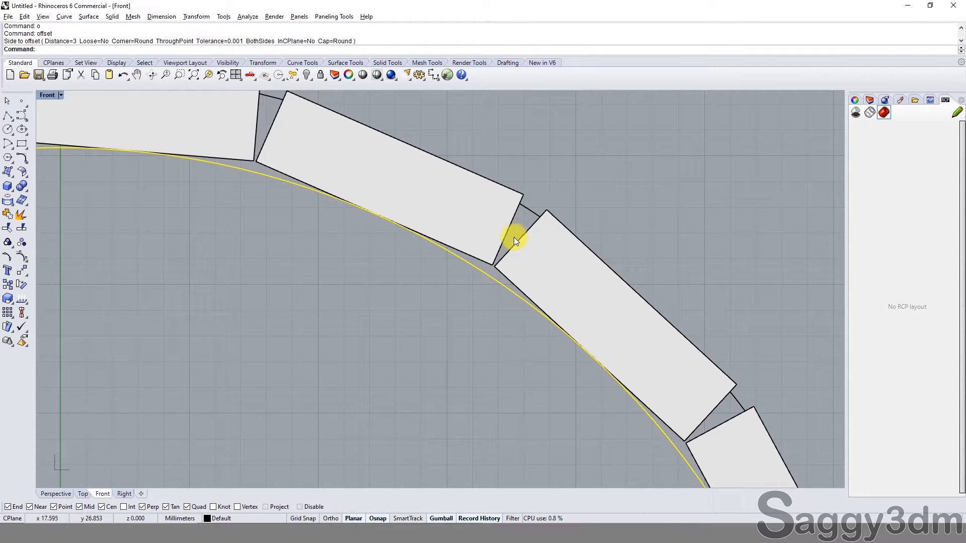
{"action": "left_click", "coordinate": [535, 210]}
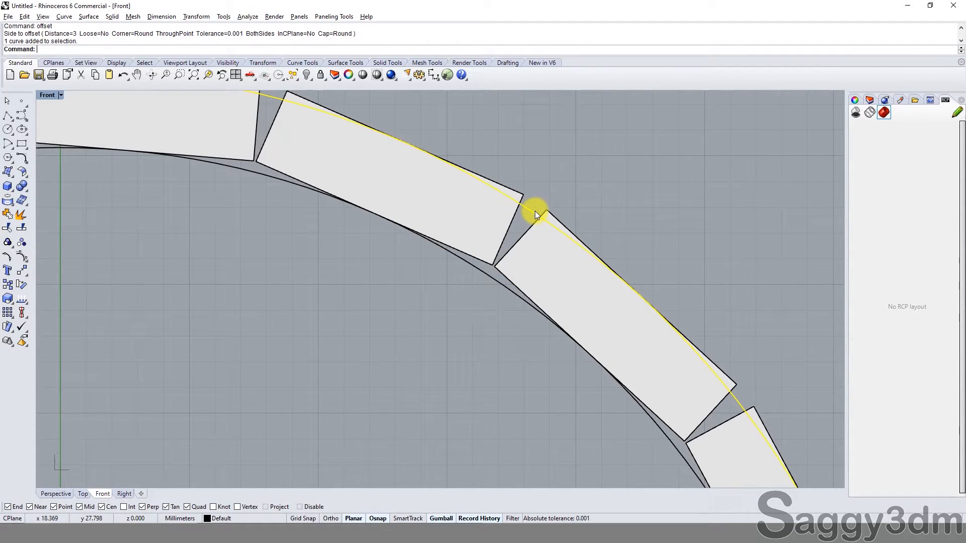
{"action": "left_click", "coordinate": [495, 282], "text": "shift"}
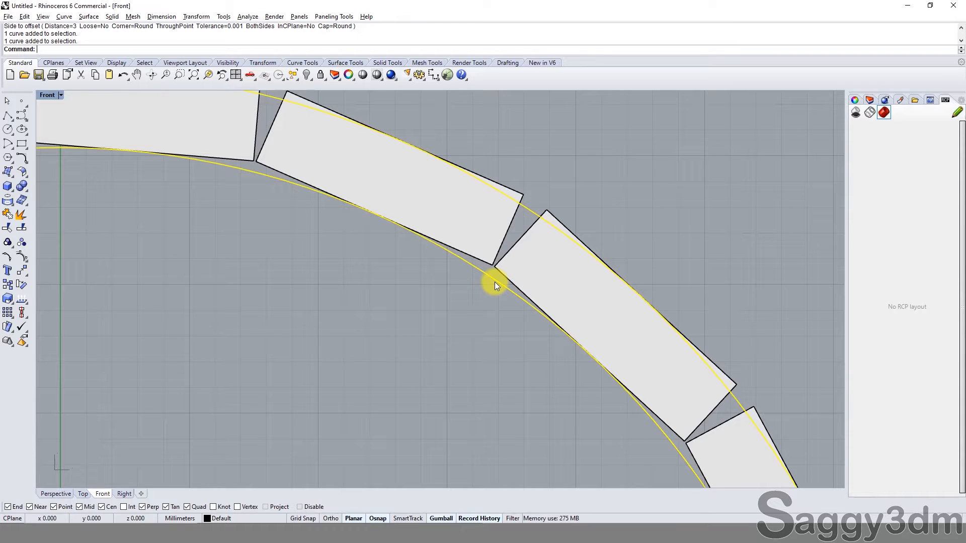
{"action": "scroll", "coordinate": [496, 284], "scroll_direction": "down", "scroll_amount": 3}
{"action": "scroll", "coordinate": [534, 250], "scroll_direction": "up", "scroll_amount": 2}
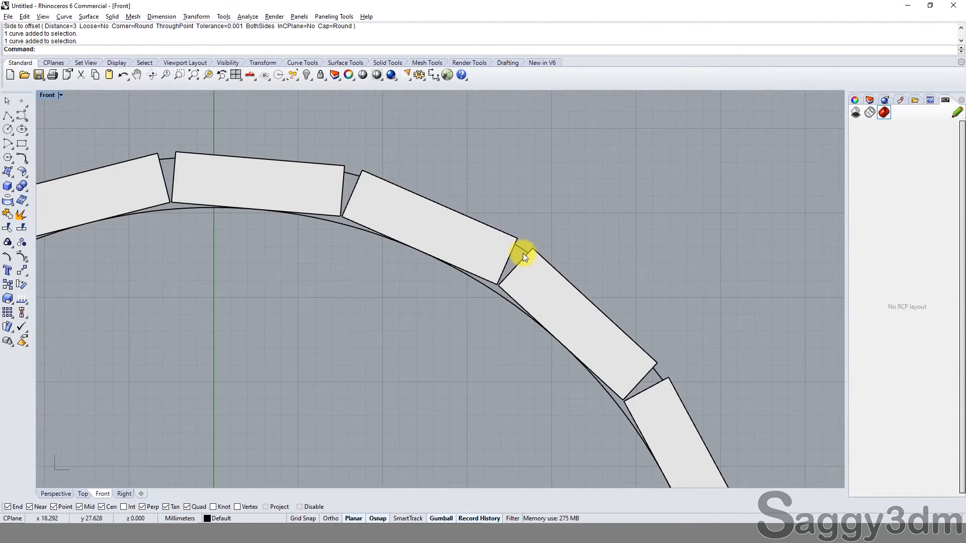
Step: Undo the circle offset, the middle block's taper and the neighbour locks, and go back to before the blocks were flowed
{"action": "left_click", "coordinate": [520, 232]}
{"action": "scroll", "coordinate": [521, 231], "scroll_direction": "down", "scroll_amount": 8}
{"action": "scroll", "coordinate": [495, 381], "scroll_direction": "down", "scroll_amount": 2}
{"action": "left_click", "coordinate": [512, 424]}
{"action": "scroll", "coordinate": [524, 386], "scroll_direction": "down", "scroll_amount": 8}
{"action": "left_click", "coordinate": [524, 388]}
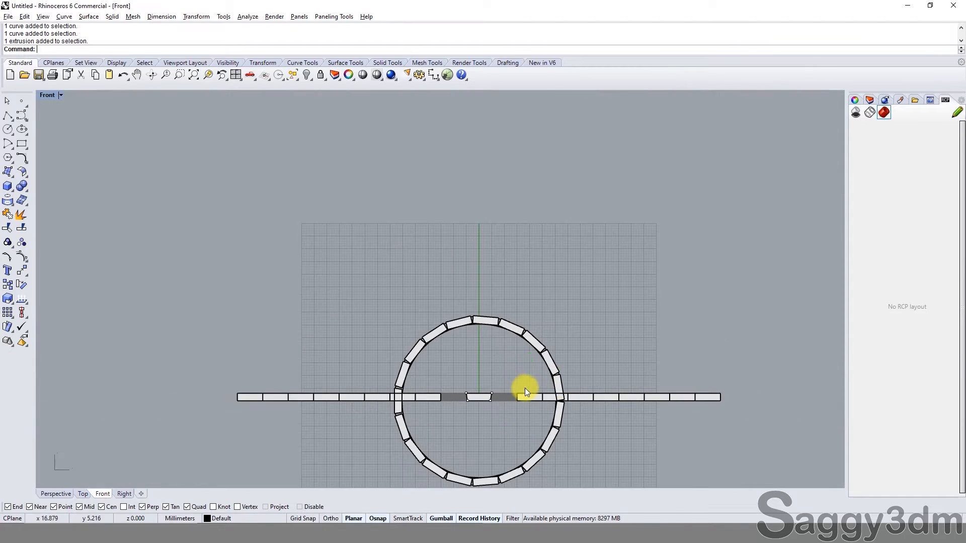
{"action": "scroll", "coordinate": [504, 378], "scroll_direction": "up", "scroll_amount": 6}
{"action": "key", "text": "ctrl+z"}
{"action": "key", "text": "ctrl+z"}
{"action": "key", "text": "ctrl+z"}
{"action": "key", "text": "ctrl+z"}
{"action": "key", "text": "ctrl+z"}
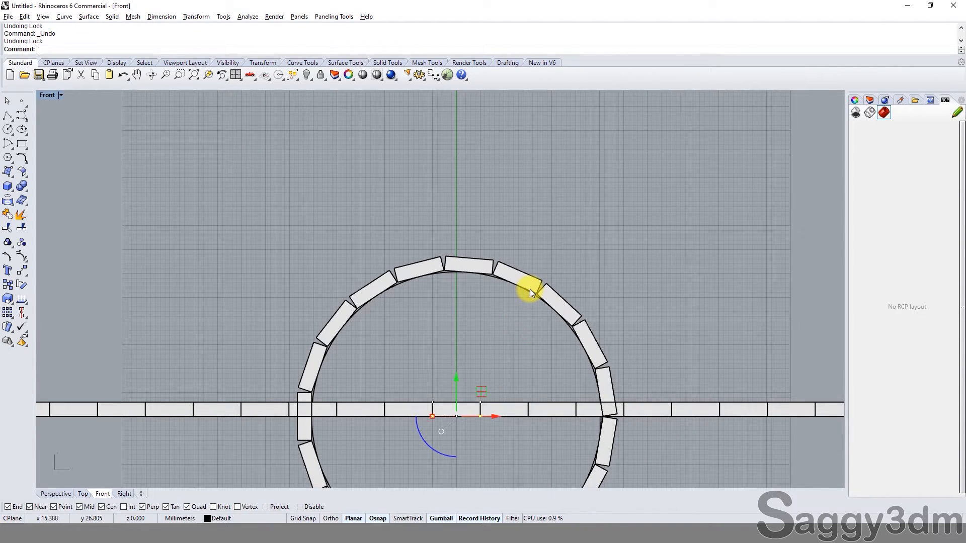
Step: Offset the original circle 3 mm outward with no flowed ring around it
{"action": "left_click", "coordinate": [529, 289]}
{"action": "type", "text": "o"}
{"action": "key", "text": "Return"}
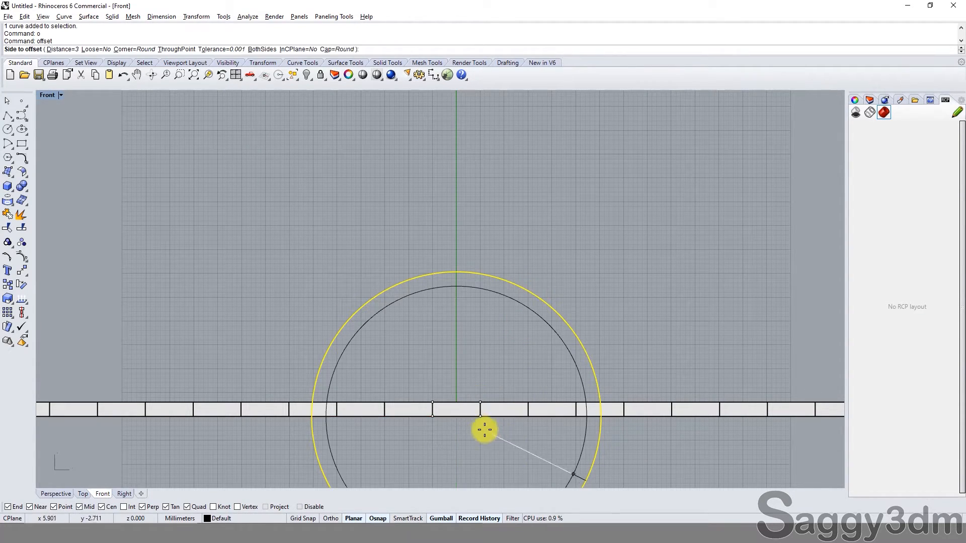
{"action": "scroll", "coordinate": [485, 427], "scroll_direction": "up", "scroll_amount": 2}
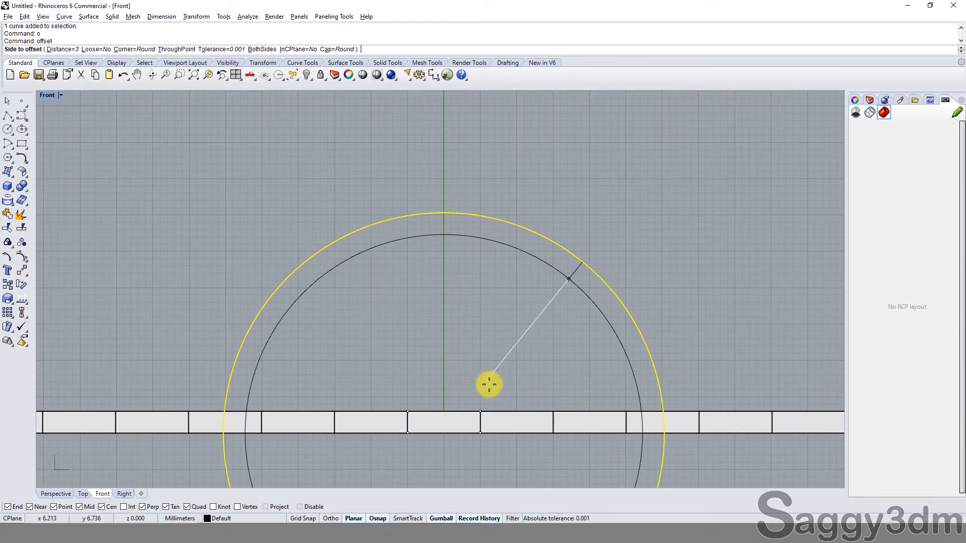
{"action": "left_click", "coordinate": [642, 180]}
Step: Hide the original inner circle, keeping only the offset circle with the block row
{"action": "left_click", "coordinate": [570, 267]}
{"action": "left_click", "coordinate": [562, 245]}
{"action": "scroll", "coordinate": [541, 215], "scroll_direction": "down", "scroll_amount": 2}
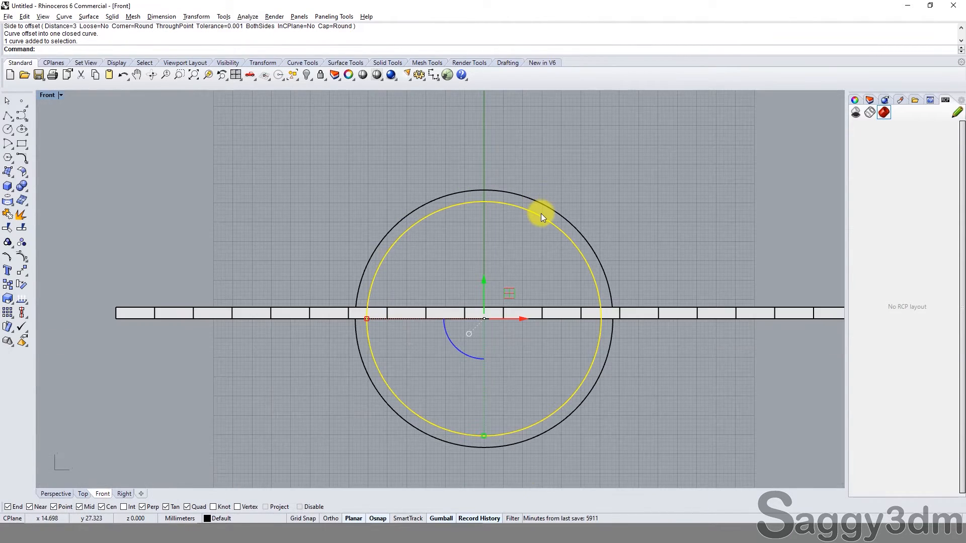
{"action": "type", "text": "h"}
{"action": "key", "text": "Return"}
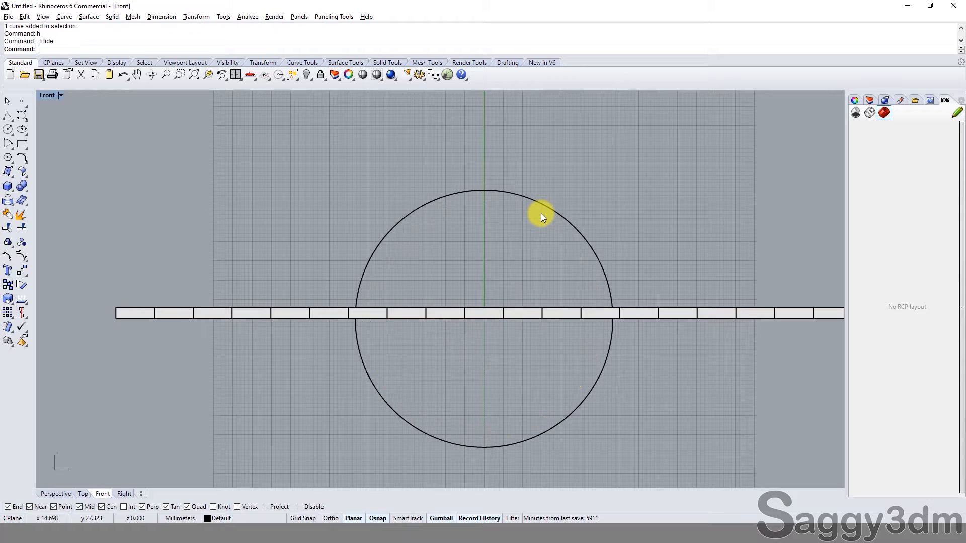
Step: Measure the length of the outer offset circle
{"action": "scroll", "coordinate": [494, 312], "scroll_direction": "up", "scroll_amount": 2}
{"action": "left_click", "coordinate": [493, 313]}
{"action": "scroll", "coordinate": [508, 317], "scroll_direction": "down", "scroll_amount": 4}
{"action": "left_click", "coordinate": [243, 301]}
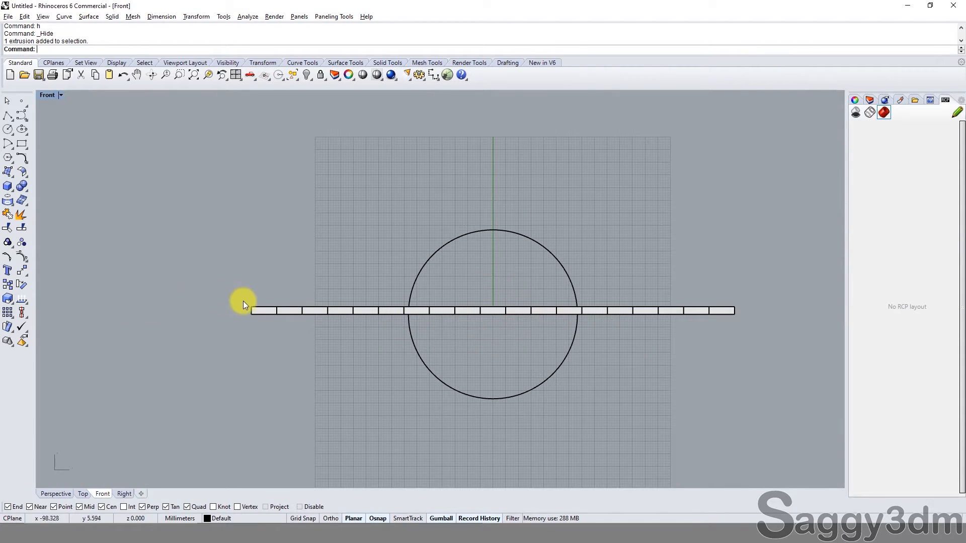
{"action": "scroll", "coordinate": [523, 311], "scroll_direction": "up", "scroll_amount": 10}
{"action": "scroll", "coordinate": [525, 312], "scroll_direction": "down", "scroll_amount": 10}
{"action": "scroll", "coordinate": [214, 298], "scroll_direction": "down", "scroll_amount": 4}
{"action": "left_click_drag", "start_coordinate": [222, 298], "coordinate": [602, 325]}
{"action": "scroll", "coordinate": [545, 310], "scroll_direction": "up", "scroll_amount": 5}
{"action": "scroll", "coordinate": [252, 180], "scroll_direction": "down", "scroll_amount": 3}
{"action": "left_click", "coordinate": [252, 180]}
{"action": "left_click", "coordinate": [235, 182]}
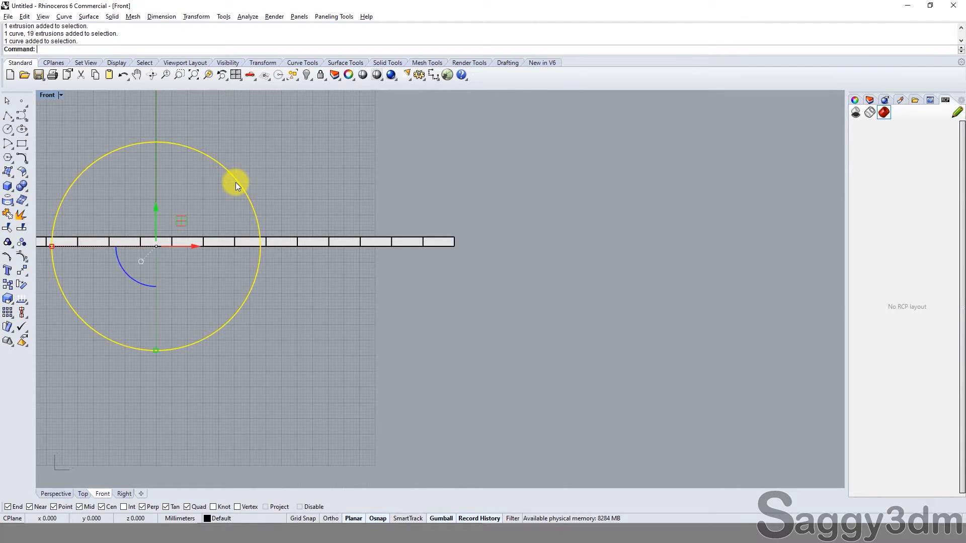
{"action": "type", "text": "Len"}
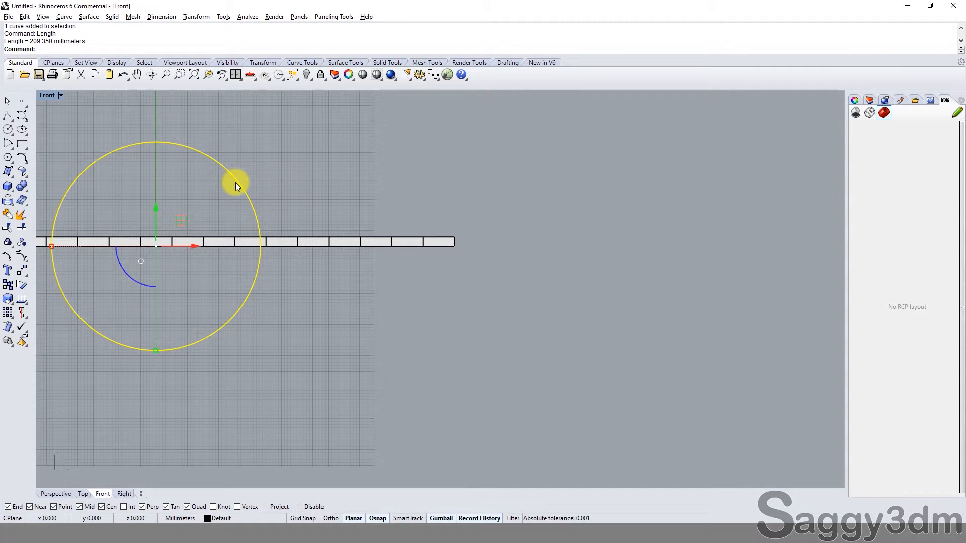
Step: Select the straight line under the block row for Scale1D about the origin, and turn on the Project object snap
{"action": "left_click_drag", "start_coordinate": [401, 230], "coordinate": [377, 271]}
{"action": "scroll", "coordinate": [417, 253], "scroll_direction": "up", "scroll_amount": 6}
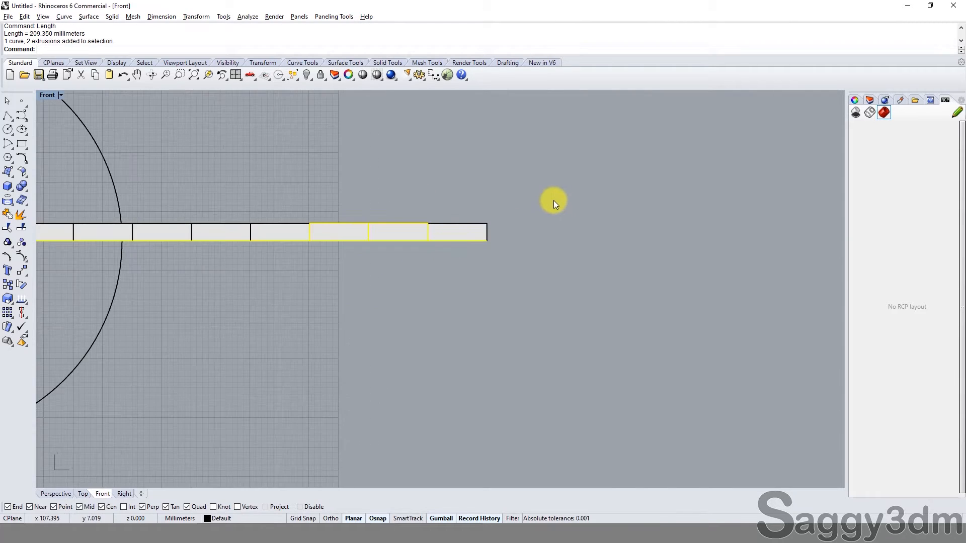
{"action": "left_click_drag", "start_coordinate": [560, 200], "coordinate": [306, 233], "text": "ctrl"}
{"action": "scroll", "coordinate": [372, 245], "scroll_direction": "down", "scroll_amount": 8}
{"action": "type", "text": "s1"}
{"action": "key", "text": "Return"}
{"action": "type", "text": "0"}
{"action": "key", "text": "Return"}
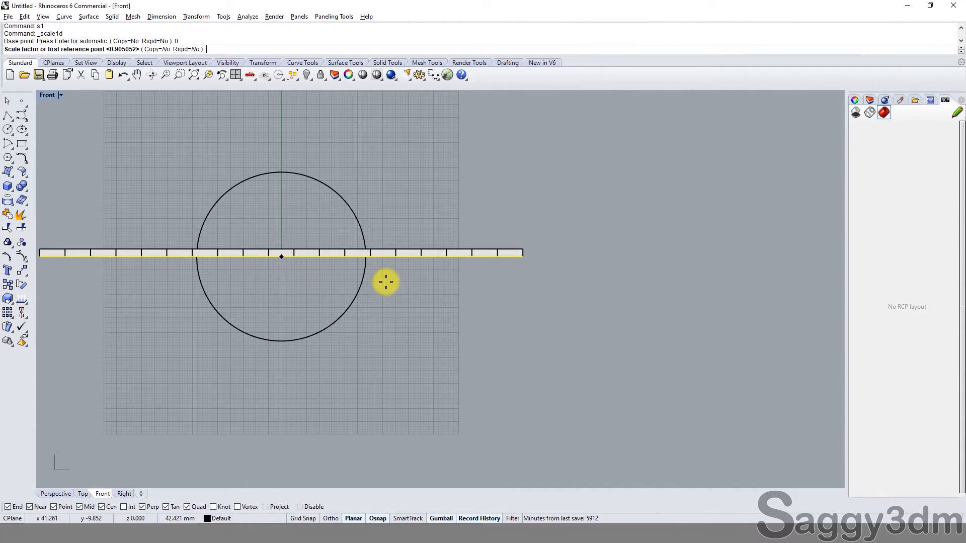
{"action": "scroll", "coordinate": [523, 260], "scroll_direction": "up", "scroll_amount": 5}
{"action": "left_click", "coordinate": [561, 246]}
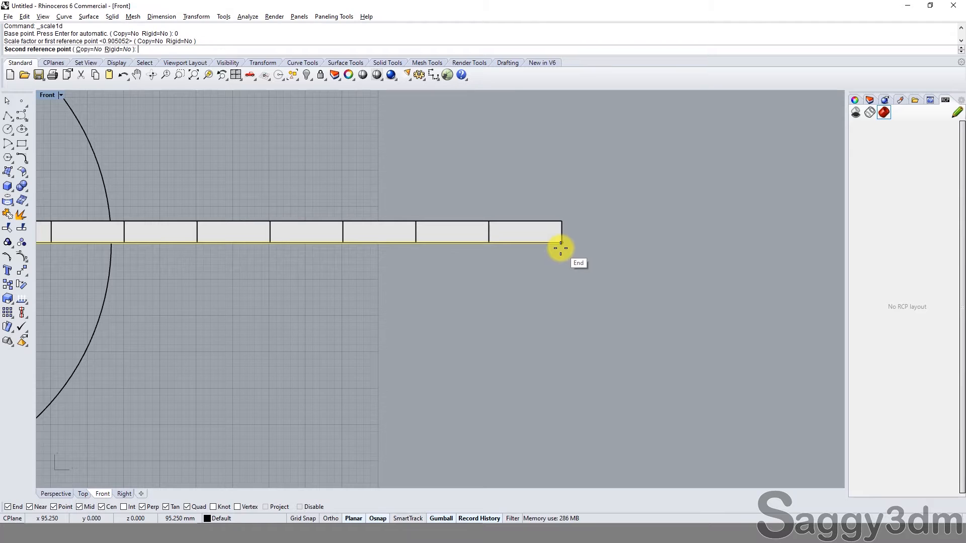
{"action": "type", "text": "2"}
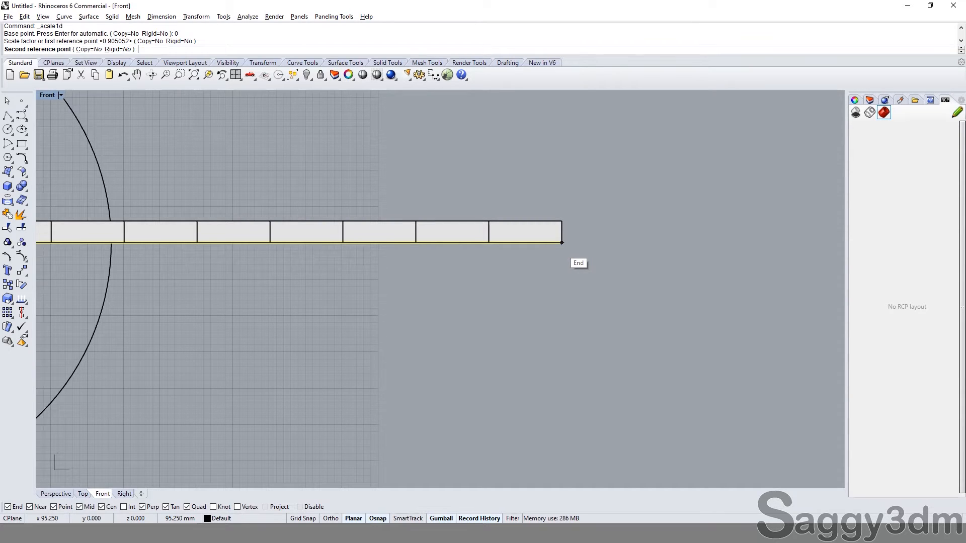
{"action": "left_click", "coordinate": [275, 509]}
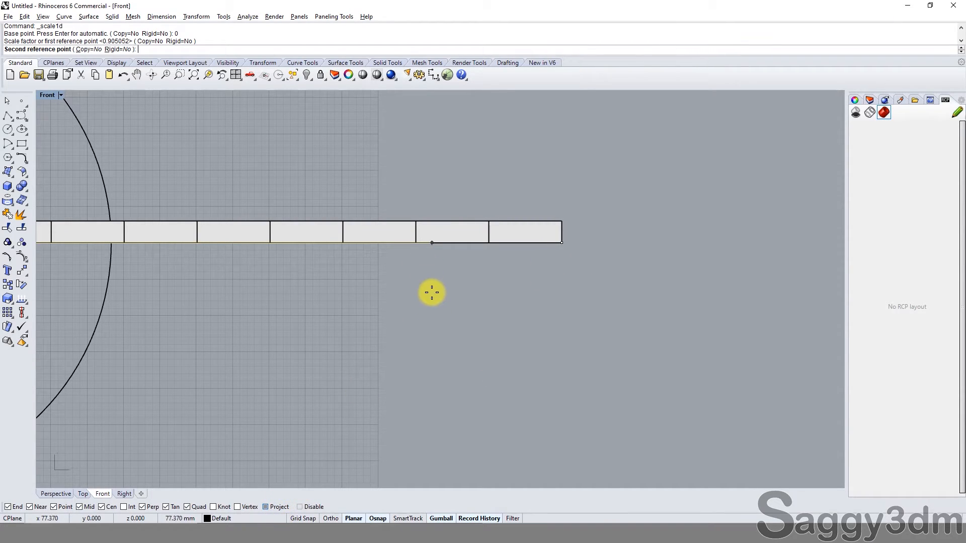
{"action": "key", "text": "Escape"}
Step: Try to stretch the line under the blocks with Scale1D from the origin and its end, using 209.35 as the second reference
{"action": "type", "text": "S1"}
{"action": "key", "text": "Return"}
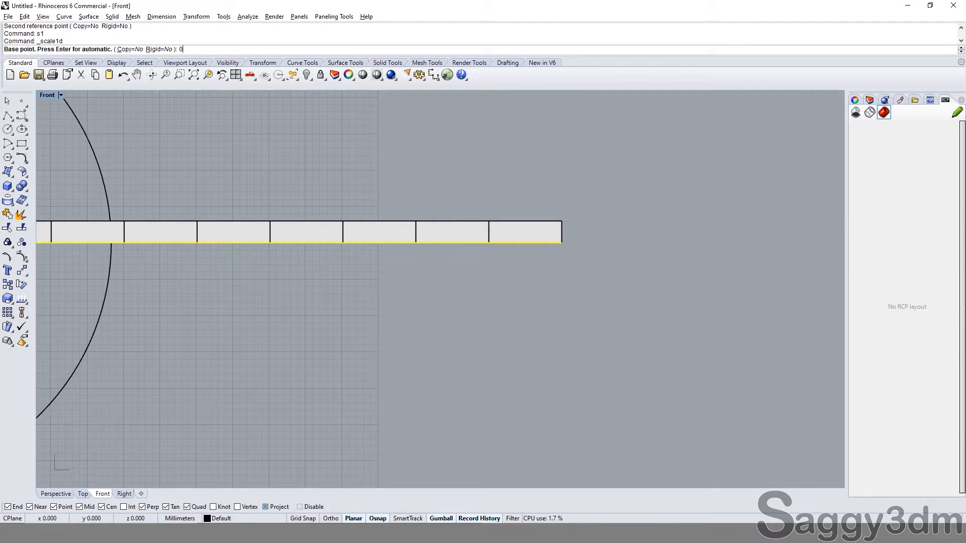
{"action": "type", "text": "0"}
{"action": "key", "text": "Return"}
{"action": "left_click", "coordinate": [559, 247]}
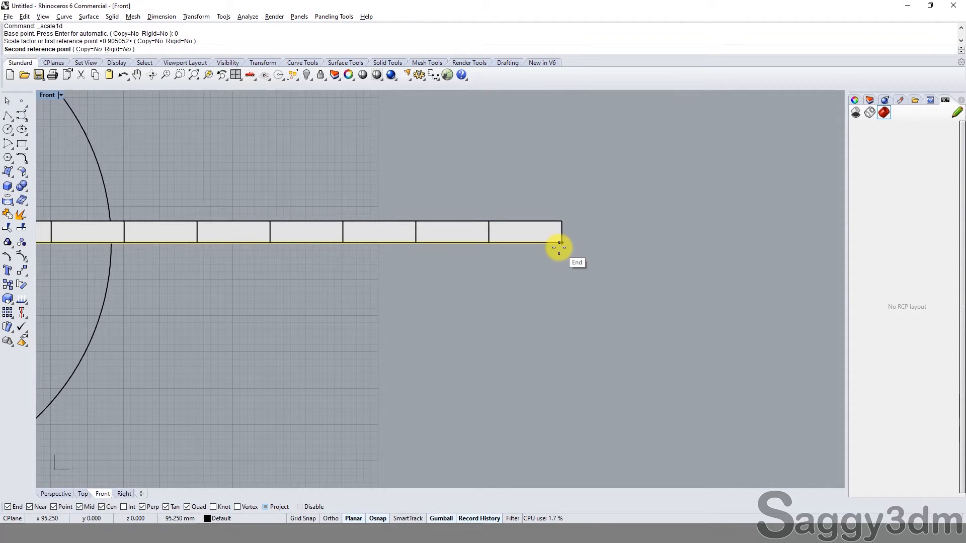
{"action": "type", "text": "209.35"}
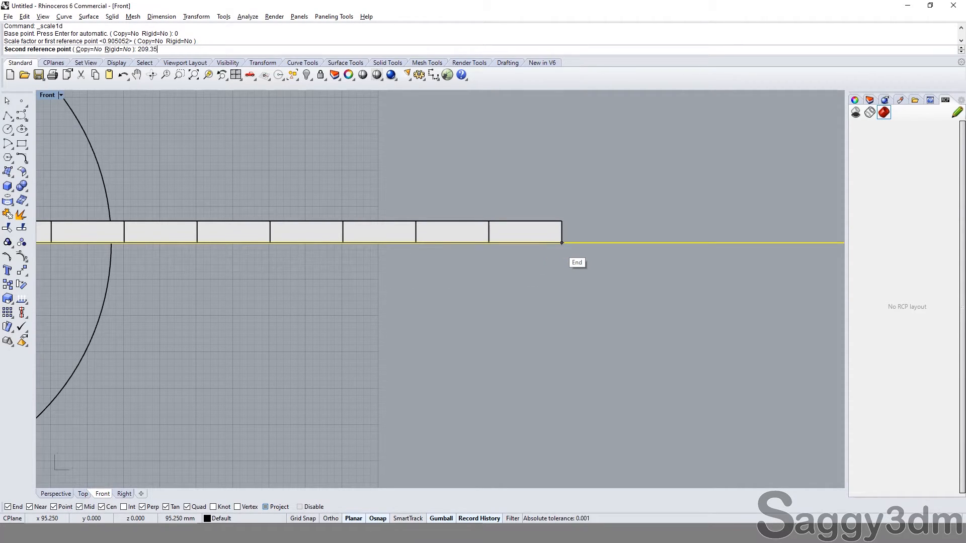
{"action": "key", "text": "Return"}
{"action": "scroll", "coordinate": [560, 247], "scroll_direction": "down", "scroll_amount": 6}
{"action": "key", "text": "ctrl+z"}
Step: Stretch the line under the blocks about the origin with Scale1D, using its end and 209.35/2 as the reference points
{"action": "type", "text": "s1"}
{"action": "key", "text": "Return"}
{"action": "type", "text": "0"}
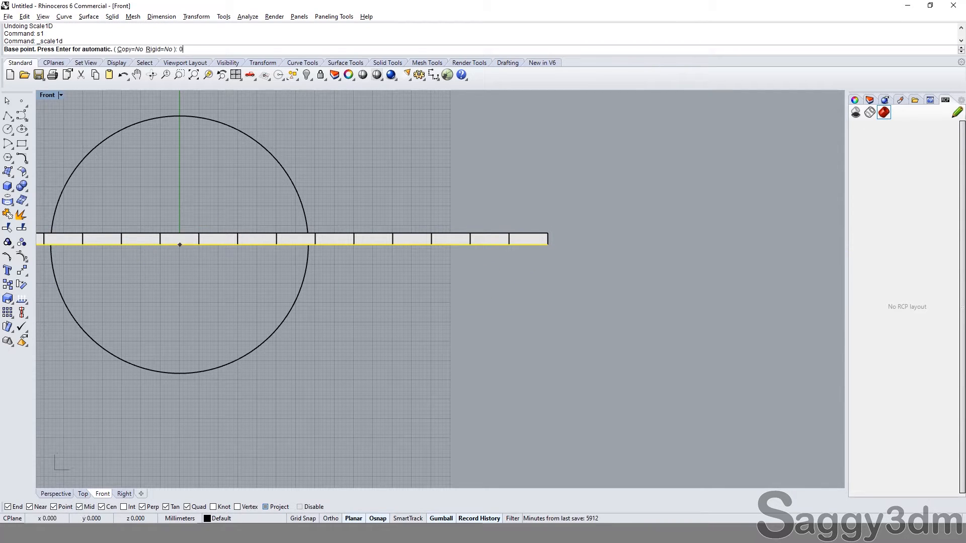
{"action": "key", "text": "Return"}
{"action": "scroll", "coordinate": [554, 247], "scroll_direction": "up", "scroll_amount": 4}
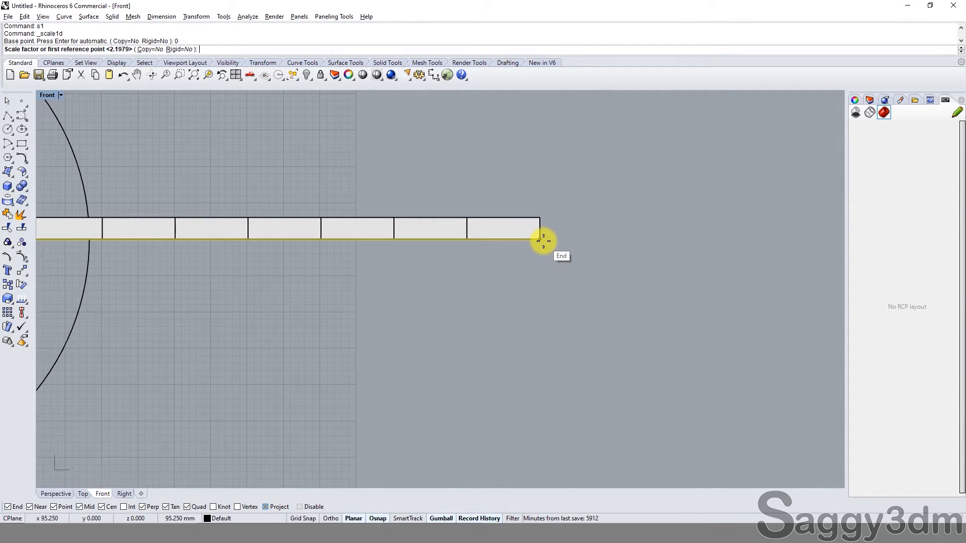
{"action": "left_click", "coordinate": [543, 241]}
{"action": "type", "text": "209.3"}
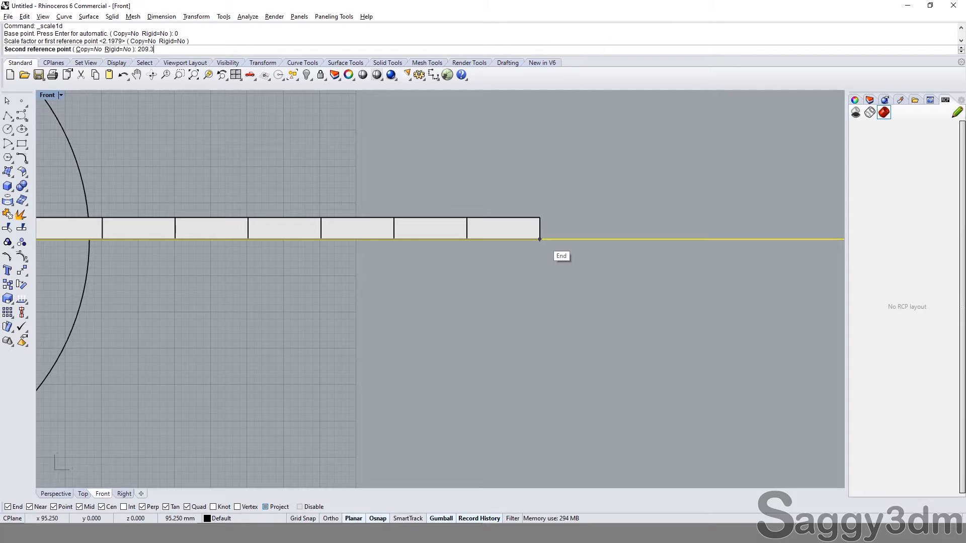
{"action": "type", "text": "5"}
{"action": "key", "text": "Return"}
{"action": "scroll", "coordinate": [542, 240], "scroll_direction": "down", "scroll_amount": 3}
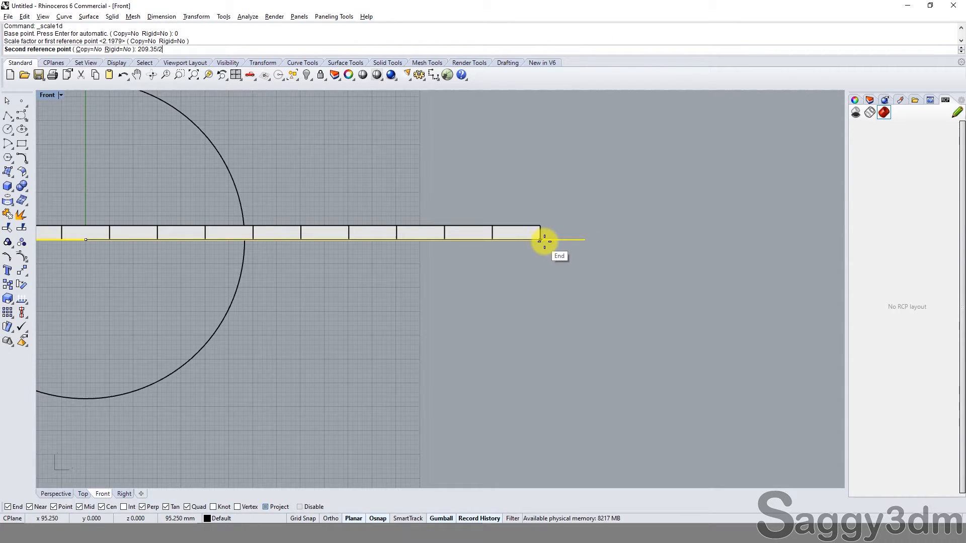
{"action": "left_click", "coordinate": [582, 296]}
Step: Copy the last block of the row once, from its lower inner corner to its lower outer corner, extending the row over the line
{"action": "scroll", "coordinate": [545, 237], "scroll_direction": "down", "scroll_amount": 4}
{"action": "left_click", "coordinate": [531, 235]}
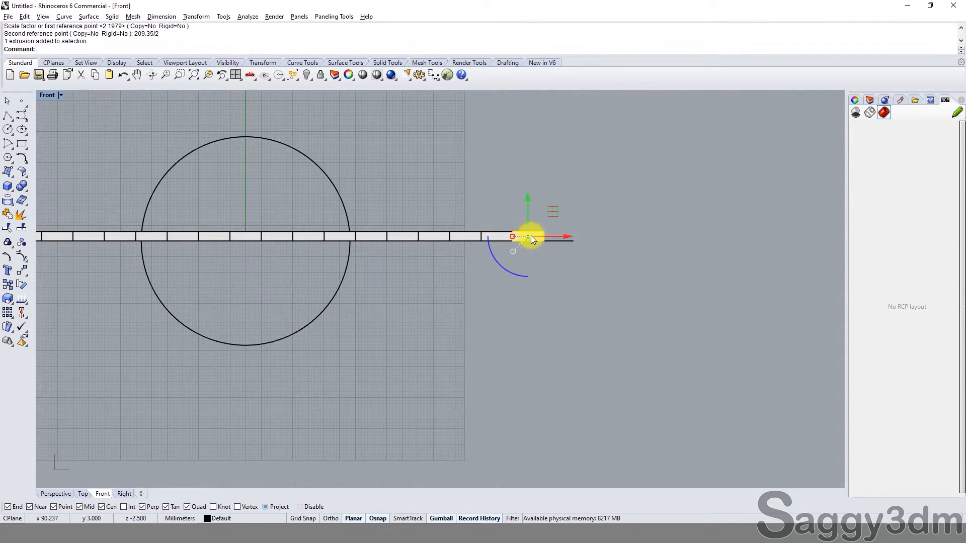
{"action": "scroll", "coordinate": [585, 232], "scroll_direction": "down", "scroll_amount": 2}
{"action": "left_click", "coordinate": [586, 231]}
{"action": "scroll", "coordinate": [539, 251], "scroll_direction": "up", "scroll_amount": 5}
{"action": "left_click", "coordinate": [551, 202]}
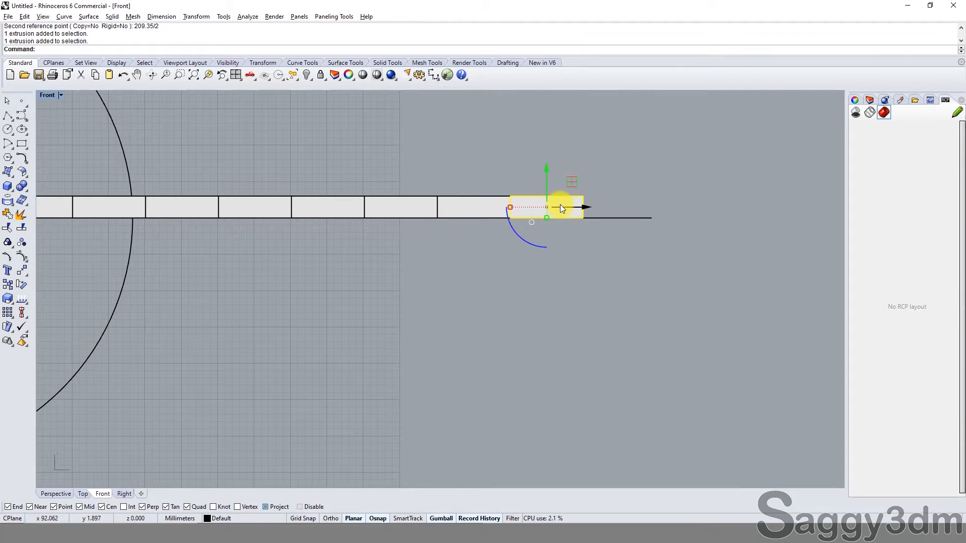
{"action": "type", "text": "c"}
{"action": "key", "text": "Return"}
{"action": "scroll", "coordinate": [511, 216], "scroll_direction": "up", "scroll_amount": 3}
{"action": "left_click", "coordinate": [512, 216]}
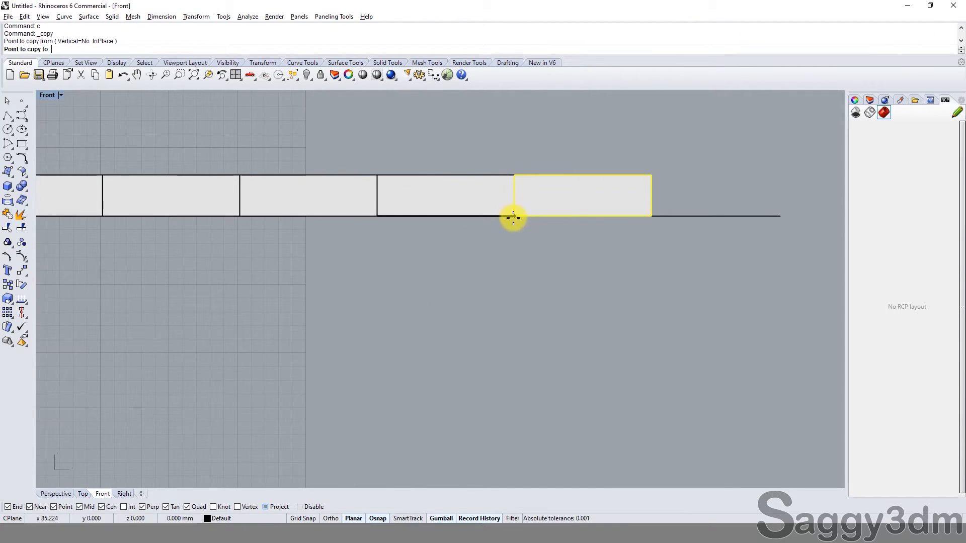
{"action": "left_click", "coordinate": [655, 216]}
{"action": "right_click", "coordinate": [682, 271]}
Step: Compare the end of the stretched line with the outer edge of the added end block
{"action": "scroll", "coordinate": [729, 207], "scroll_direction": "down", "scroll_amount": 4}
{"action": "left_click", "coordinate": [721, 206]}
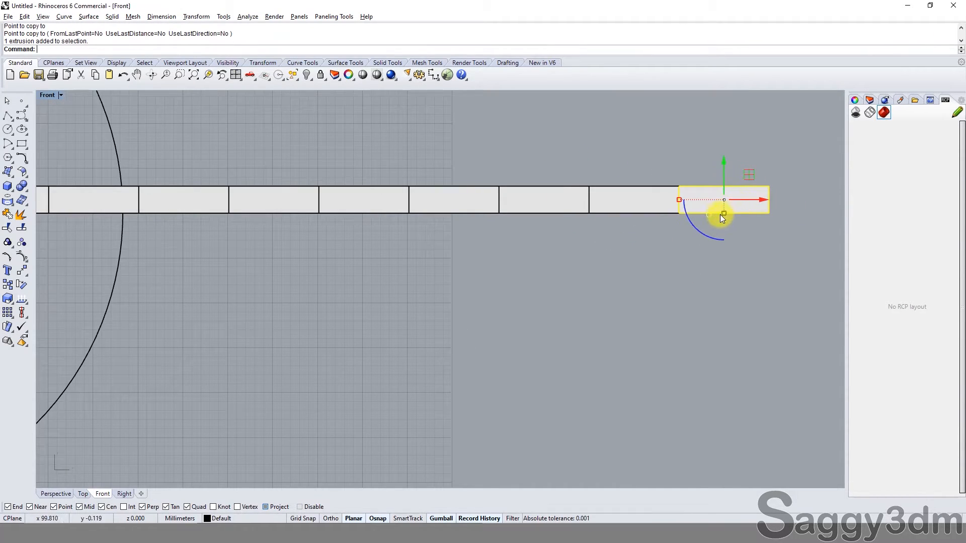
{"action": "scroll", "coordinate": [671, 204], "scroll_direction": "up", "scroll_amount": 2}
{"action": "left_click", "coordinate": [668, 204], "text": "shift"}
{"action": "left_click", "coordinate": [706, 117]}
{"action": "left_click_drag", "start_coordinate": [707, 117], "coordinate": [653, 206]}
{"action": "scroll", "coordinate": [783, 224], "scroll_direction": "down", "scroll_amount": 4}
{"action": "left_click_drag", "start_coordinate": [795, 185], "coordinate": [654, 206]}
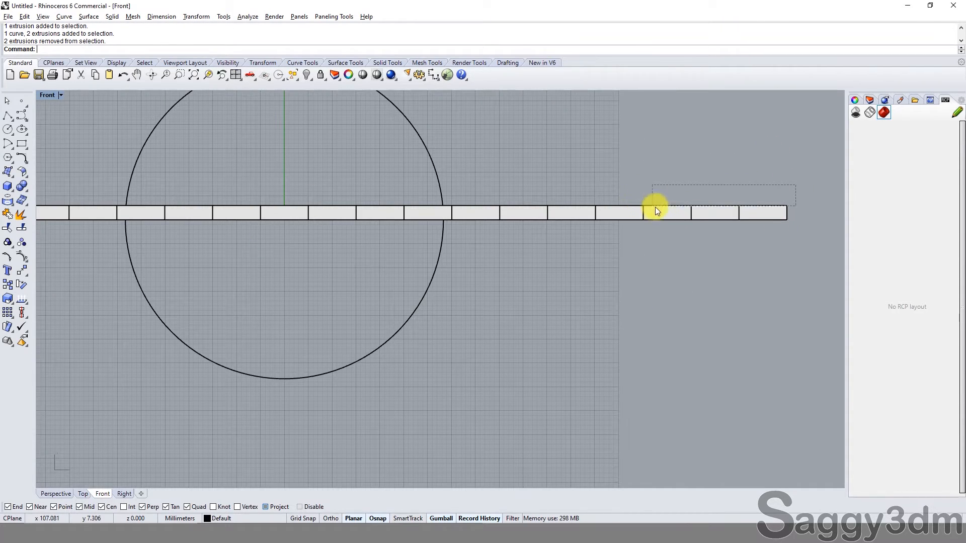
Step: Mirror the added end block to the opposite end of the row across a vertical plane starting at the origin (0)
{"action": "left_click_drag", "start_coordinate": [742, 212], "coordinate": [741, 211]}
{"action": "scroll", "coordinate": [559, 292], "scroll_direction": "down", "scroll_amount": 4}
{"action": "right_click_drag", "start_coordinate": [533, 298], "coordinate": [550, 191]}
{"action": "type", "text": "mi"}
{"action": "key", "text": "Return"}
{"action": "type", "text": "0"}
{"action": "key", "text": "Return"}
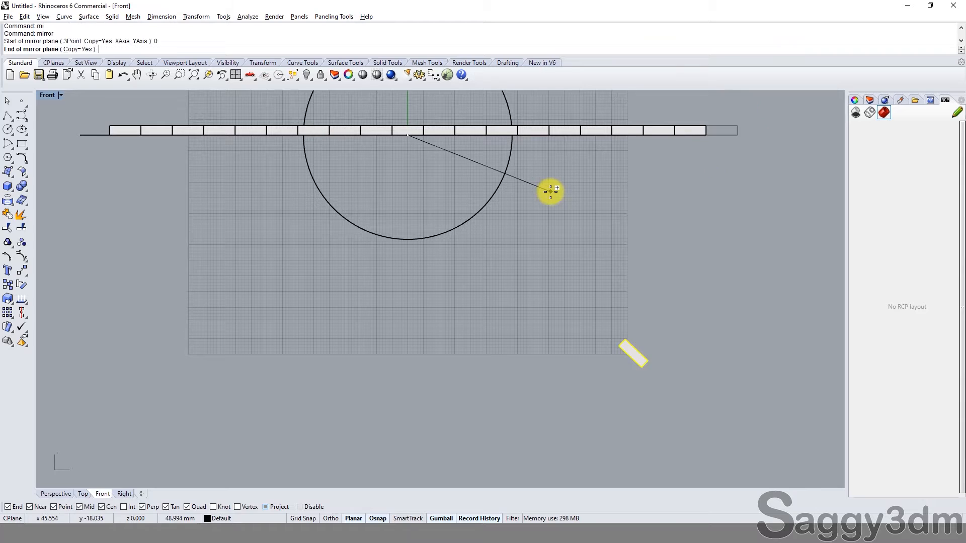
{"action": "left_click", "coordinate": [291, 255], "text": "shift"}
{"action": "scroll", "coordinate": [161, 156], "scroll_direction": "up", "scroll_amount": 4}
{"action": "right_click_drag", "start_coordinate": [161, 156], "coordinate": [150, 237]}
{"action": "scroll", "coordinate": [174, 238], "scroll_direction": "down", "scroll_amount": 6}
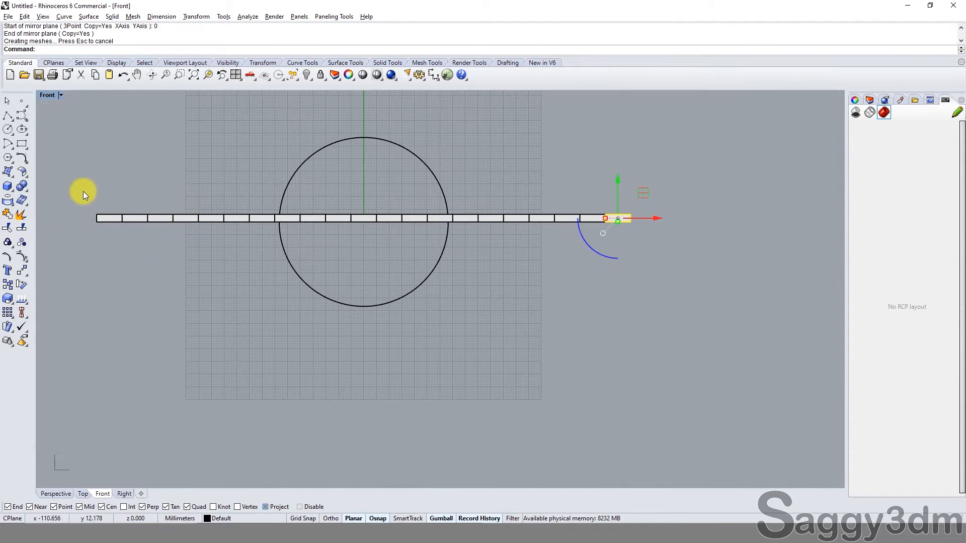
Step: Group all the blocks in the extended row into a single group
{"action": "left_click_drag", "start_coordinate": [83, 191], "coordinate": [514, 266], "text": "shift"}
{"action": "left_click_drag", "start_coordinate": [476, 177], "coordinate": [643, 287], "text": "shift"}
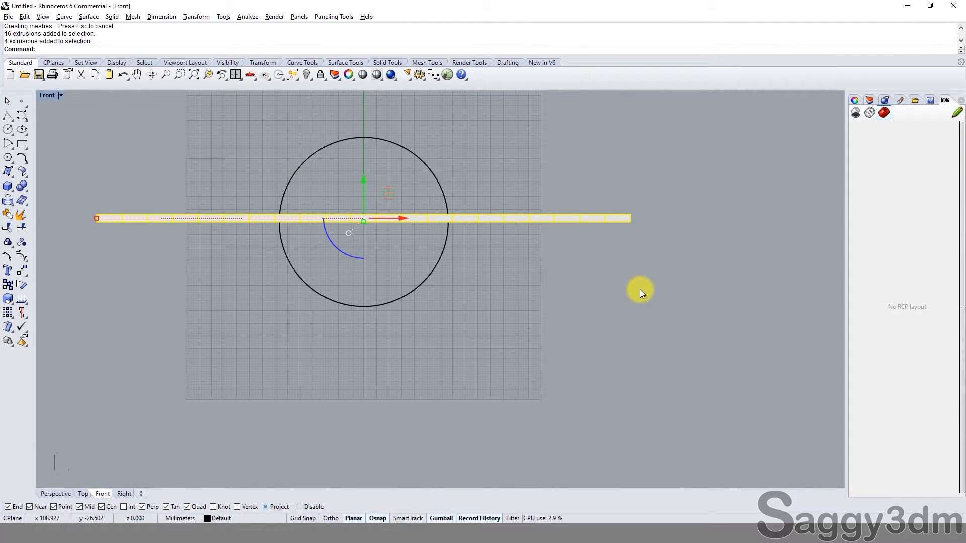
{"action": "type", "text": "g"}
{"action": "key", "text": "Return"}
{"action": "scroll", "coordinate": [578, 233], "scroll_direction": "up", "scroll_amount": 3}
{"action": "left_click", "coordinate": [578, 199]}
{"action": "scroll", "coordinate": [575, 208], "scroll_direction": "down", "scroll_amount": 3}
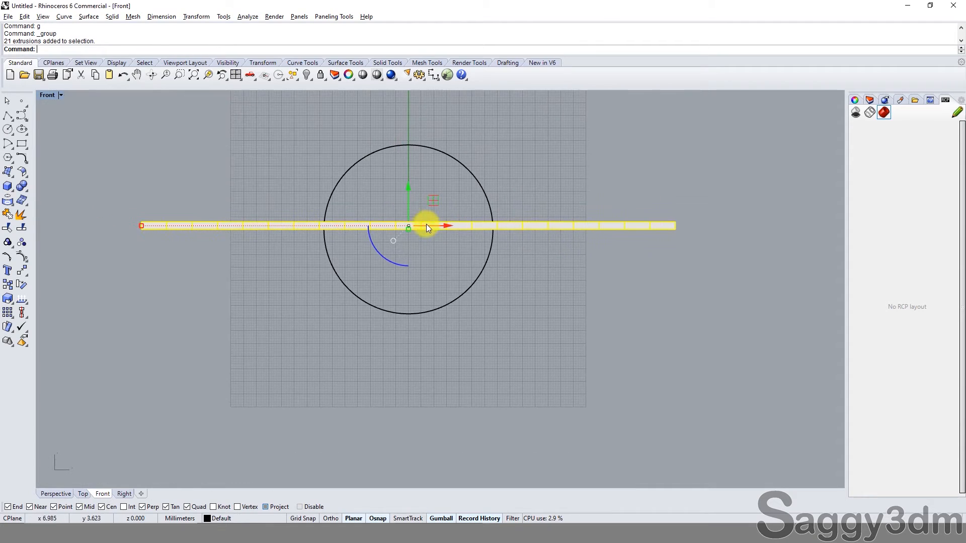
Step: Select only the line under the blocks and move it up vertically to the top face of the row
{"action": "scroll", "coordinate": [242, 209], "scroll_direction": "up", "scroll_amount": 3}
{"action": "left_click_drag", "start_coordinate": [628, 201], "coordinate": [593, 291]}
{"action": "left_click", "coordinate": [618, 219], "text": "ctrl"}
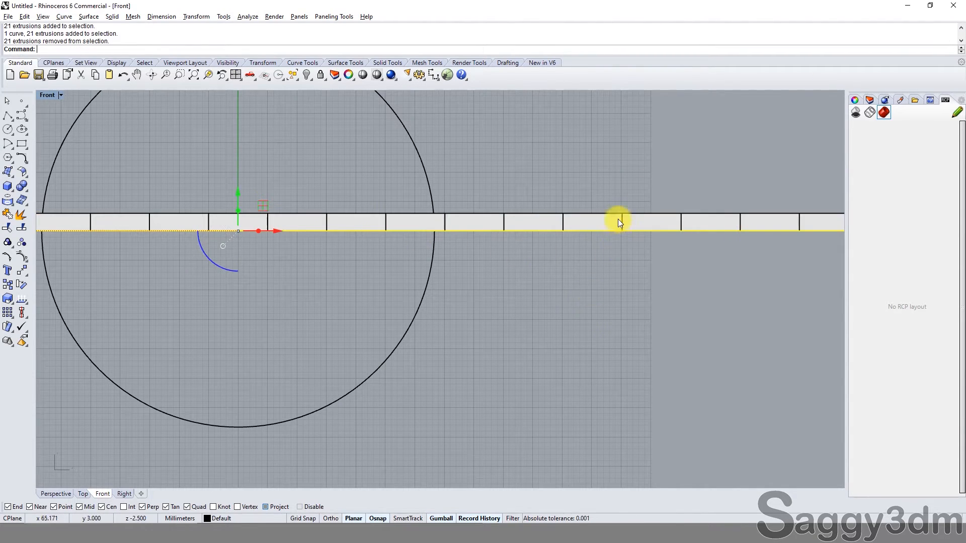
{"action": "right_click_drag", "start_coordinate": [624, 246], "coordinate": [414, 288]}
{"action": "right_click_drag", "start_coordinate": [260, 254], "coordinate": [462, 250]}
{"action": "scroll", "coordinate": [186, 242], "scroll_direction": "up", "scroll_amount": 8}
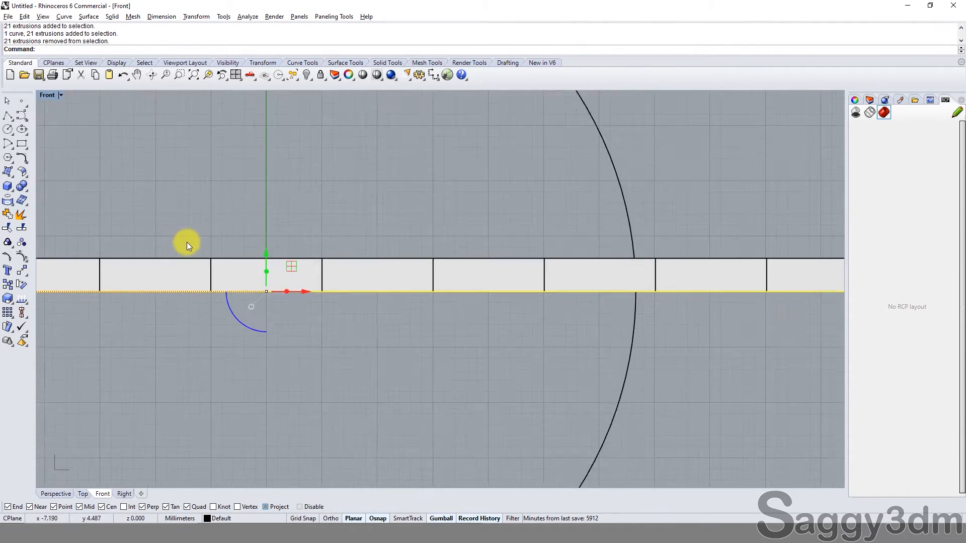
{"action": "left_click_drag", "start_coordinate": [286, 263], "coordinate": [300, 224]}
{"action": "left_click", "coordinate": [427, 204]}
{"action": "scroll", "coordinate": [787, 165], "scroll_direction": "down", "scroll_amount": 10}
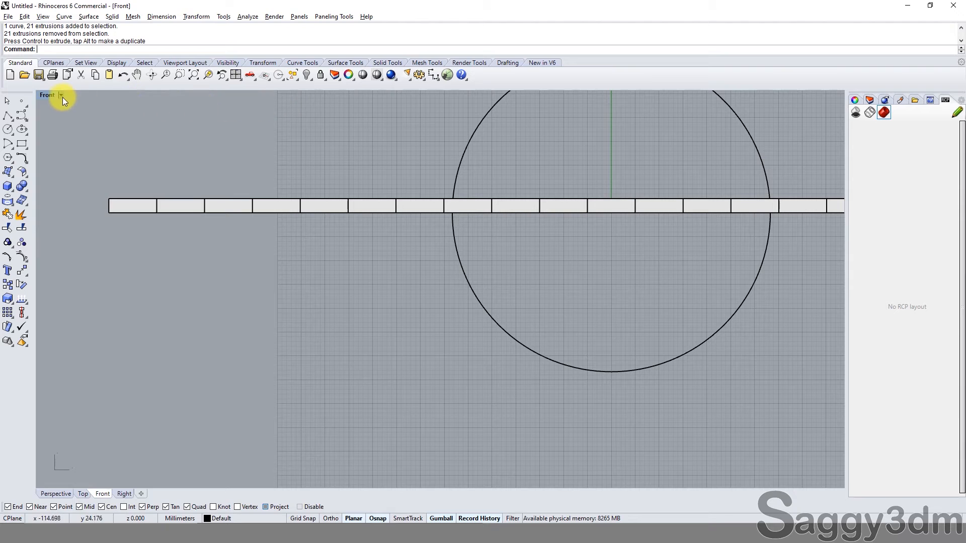
Step: Maximize the Perspective viewport and select the grouped row of blocks
{"action": "double_click", "coordinate": [46, 96]}
{"action": "right_click_drag", "start_coordinate": [563, 151], "coordinate": [472, 183]}
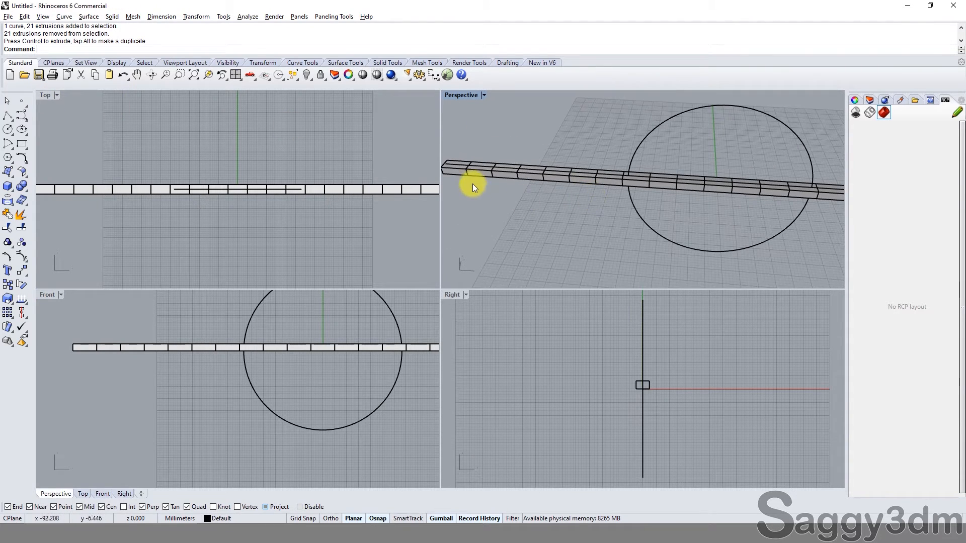
{"action": "double_click", "coordinate": [451, 95]}
{"action": "right_click_drag", "start_coordinate": [459, 136], "coordinate": [643, 216]}
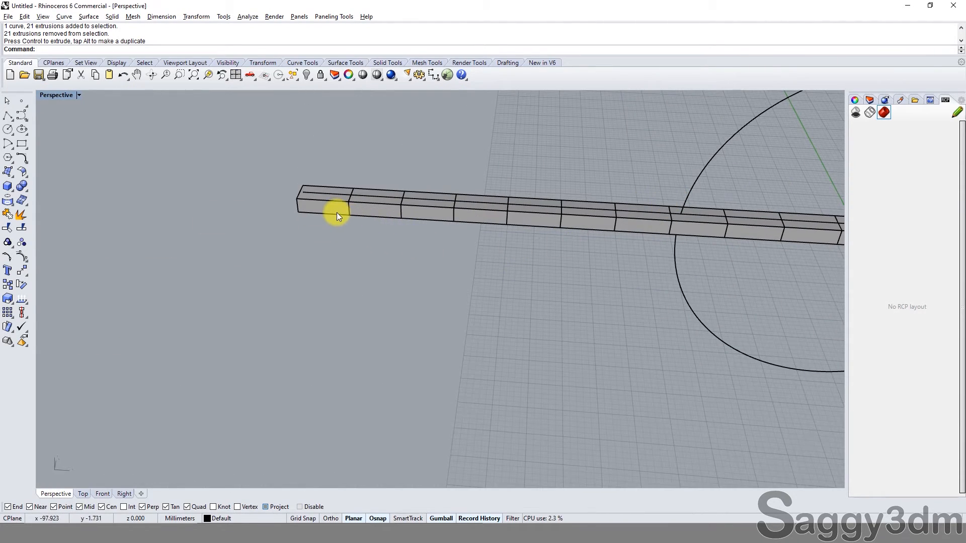
{"action": "left_click", "coordinate": [428, 220]}
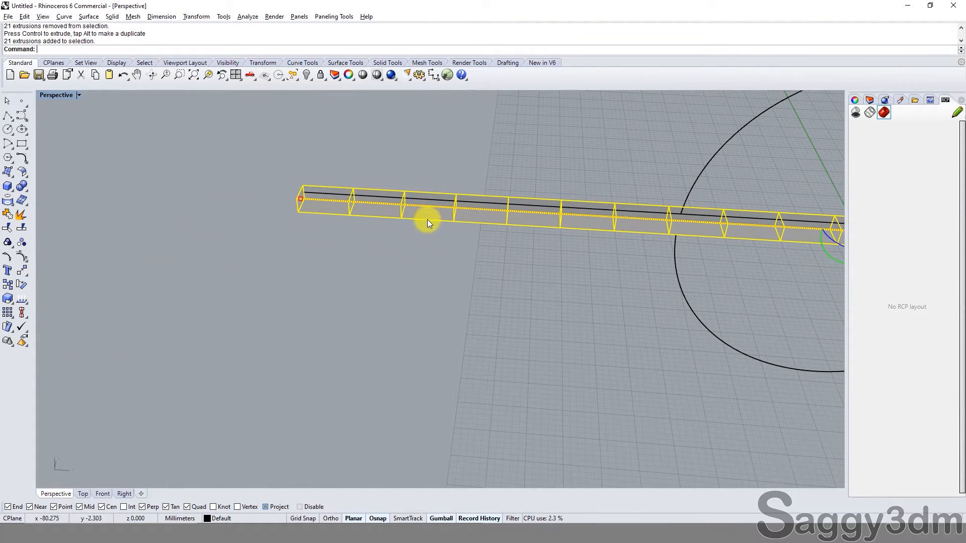
{"action": "scroll", "coordinate": [363, 228], "scroll_direction": "down", "scroll_amount": 3}
{"action": "left_click", "coordinate": [356, 224]}
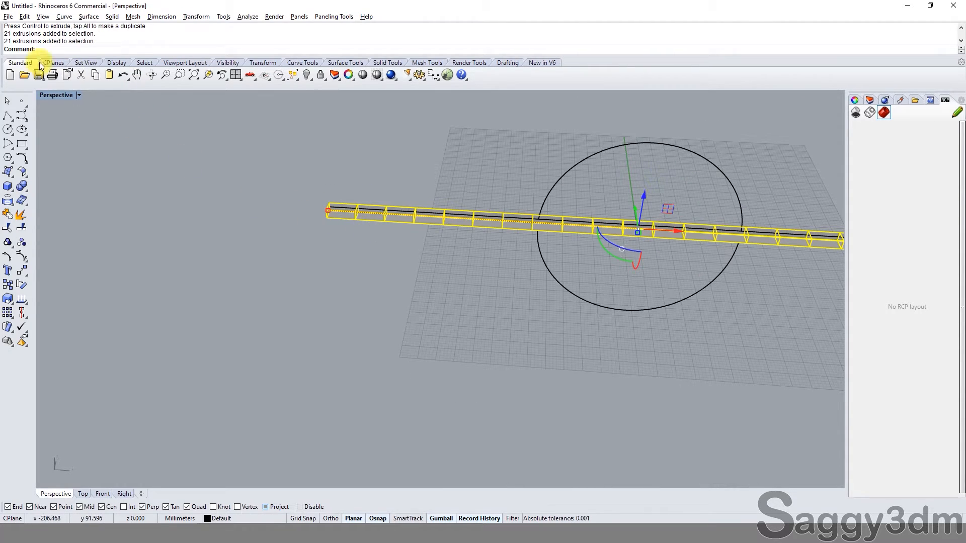
Step: Remove the first end block from the group with RemoveFromGroup and delete the rest of the grouped blocks
{"action": "type", "text": "RG"}
{"action": "key", "text": "Return"}
{"action": "scroll", "coordinate": [341, 221], "scroll_direction": "up", "scroll_amount": 2}
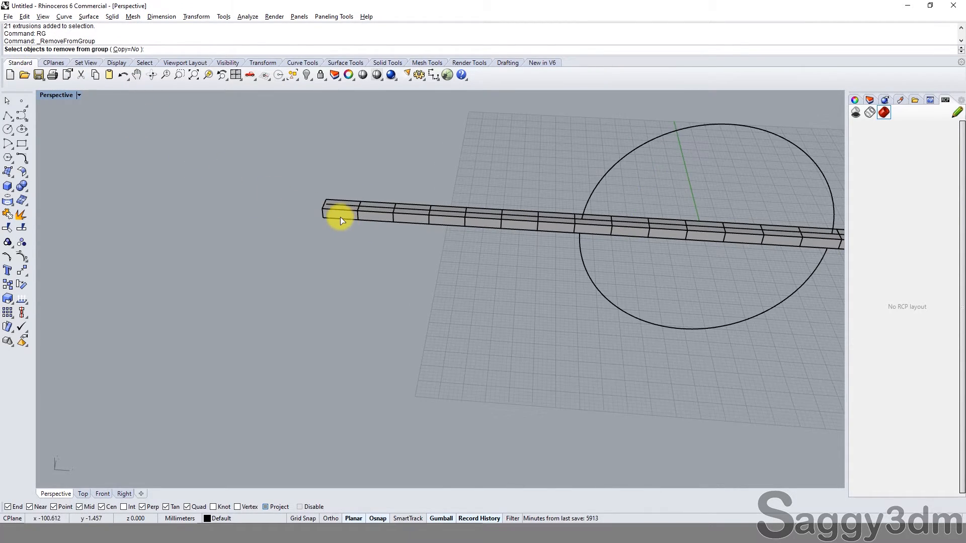
{"action": "left_click", "coordinate": [342, 221]}
{"action": "key", "text": "Return"}
{"action": "left_click", "coordinate": [373, 222]}
{"action": "key", "text": "Delete"}
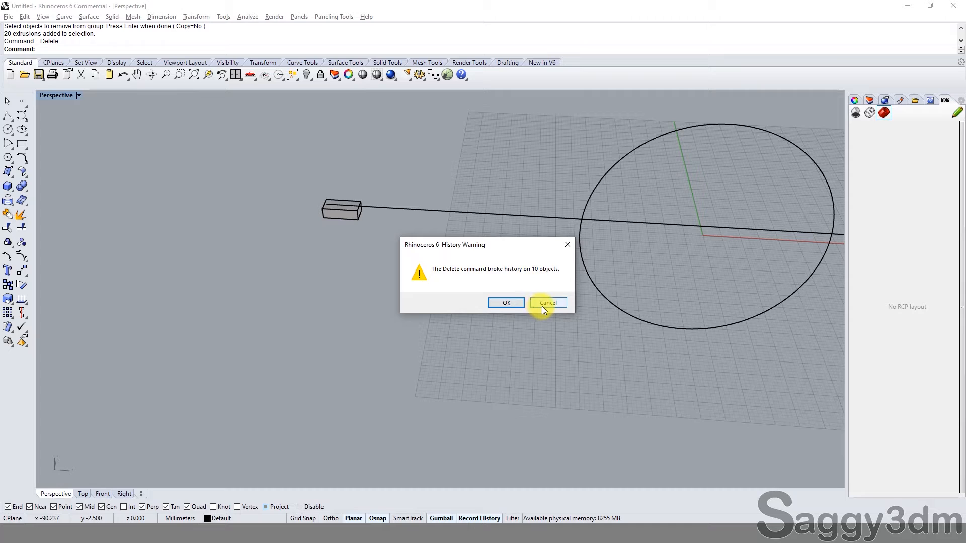
{"action": "left_click", "coordinate": [506, 304]}
Step: Try to start an ArrayLinear of the single remaining block, and undo the deletion of the other blocks
{"action": "scroll", "coordinate": [332, 217], "scroll_direction": "up", "scroll_amount": 4}
{"action": "left_click", "coordinate": [347, 216]}
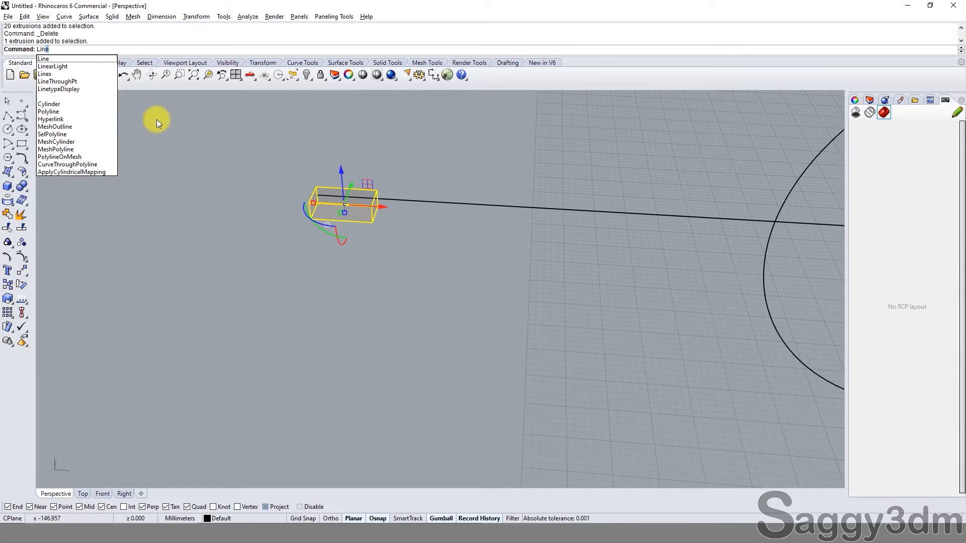
{"action": "key", "text": "BackSpace"}
{"action": "key", "text": "BackSpace"}
{"action": "key", "text": "BackSpace"}
{"action": "key", "text": "BackSpace"}
{"action": "type", "text": "ArrayPolar"}
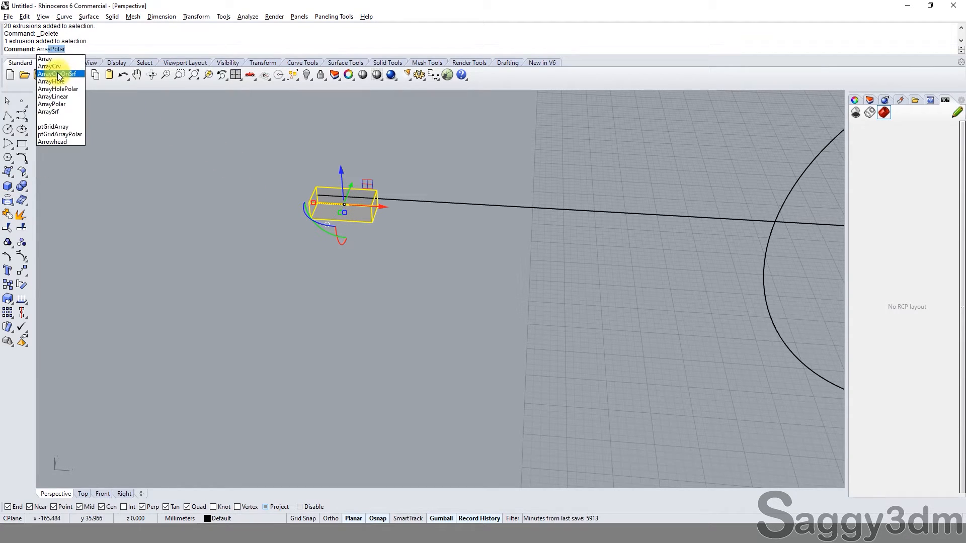
{"action": "left_click", "coordinate": [73, 97]}
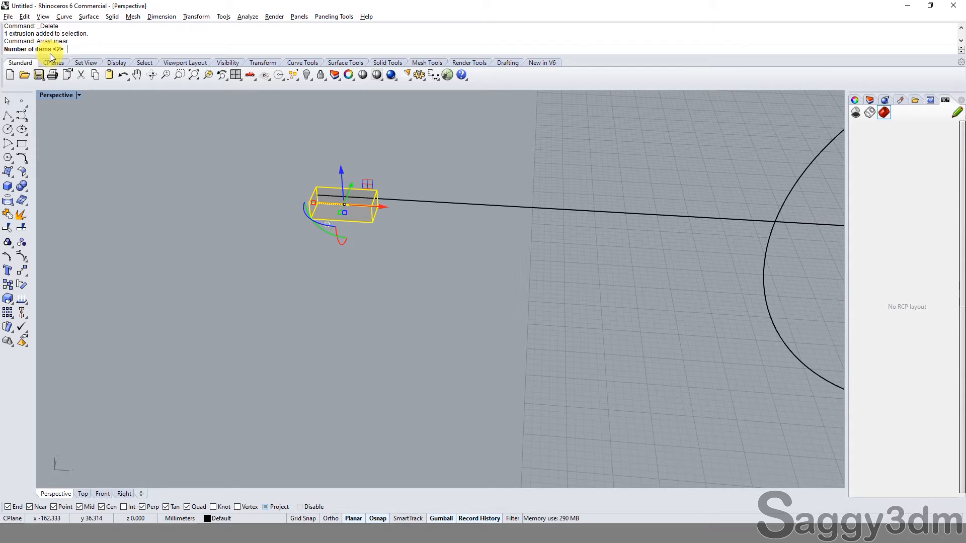
{"action": "type", "text": "37"}
{"action": "key", "text": "ctrl+z"}
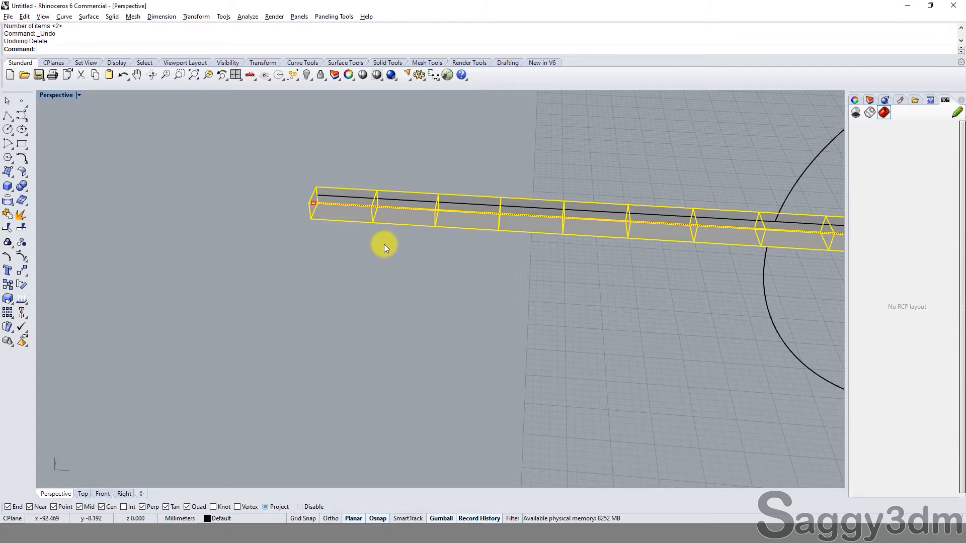
Step: Group the end block with the rest of the row again and select the whole group
{"action": "left_click", "coordinate": [379, 216]}
{"action": "left_click", "coordinate": [355, 221], "text": "shift"}
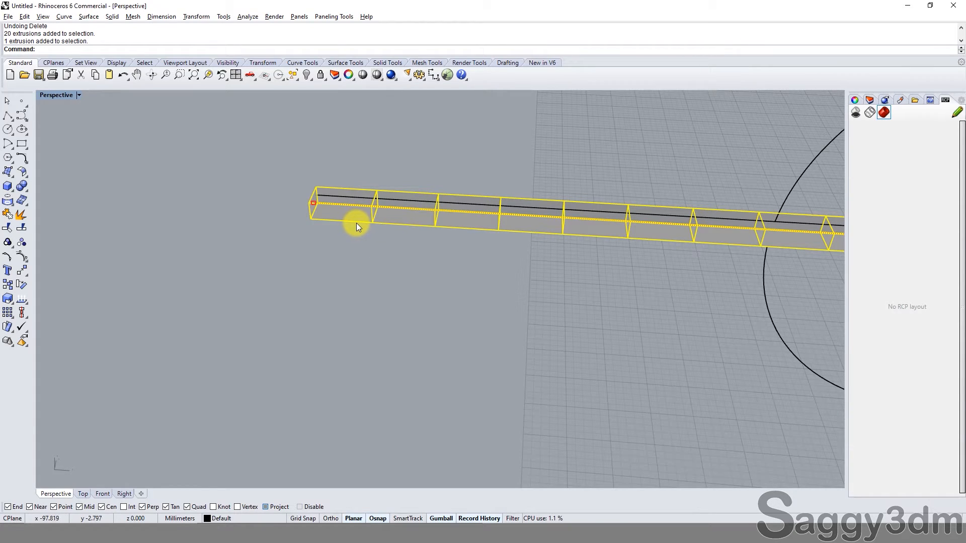
{"action": "key", "text": "ctrl+g"}
{"action": "left_click", "coordinate": [342, 220]}
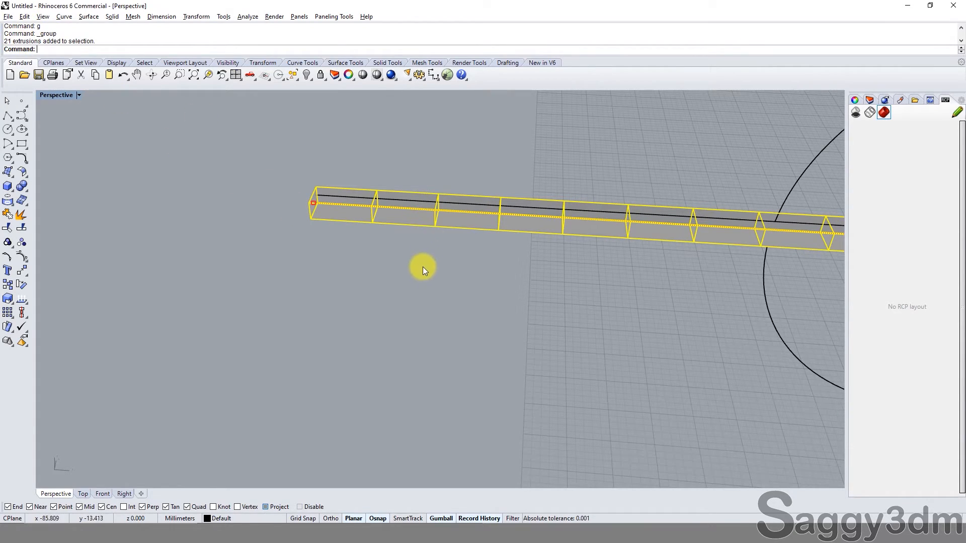
Step: Undo the recent edits back through the line's upward move, and redo them
{"action": "key", "text": "ctrl+z"}
{"action": "key", "text": "ctrl+z"}
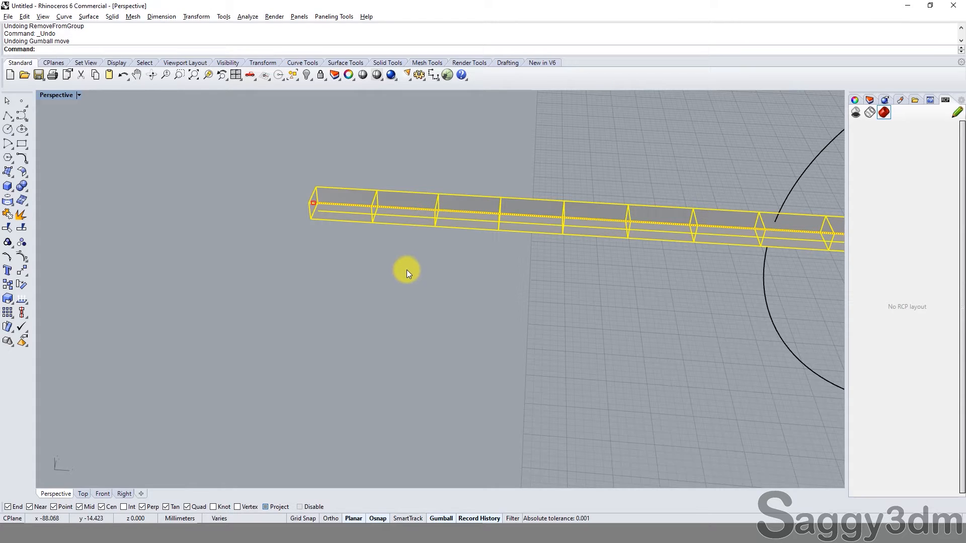
{"action": "key", "text": "ctrl+y"}
{"action": "key", "text": "ctrl+y"}
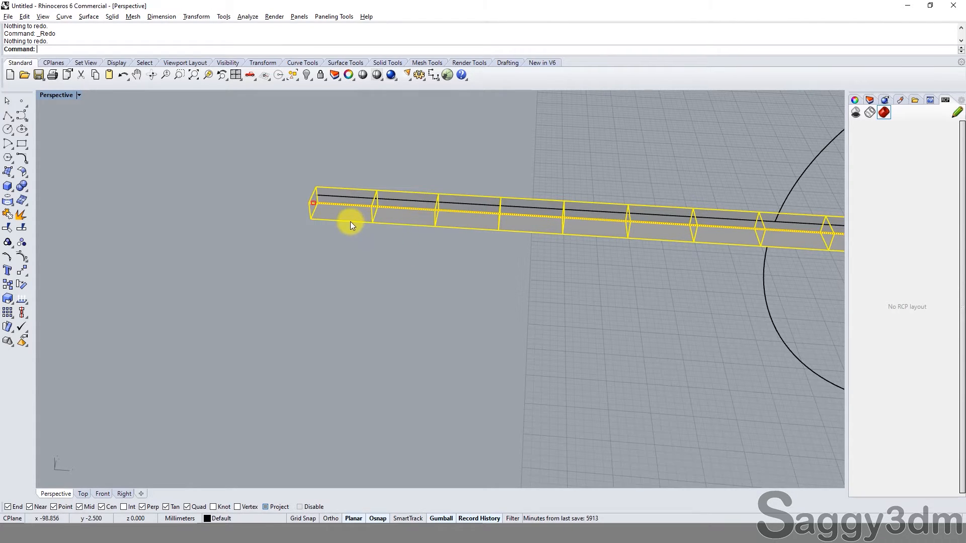
Step: Remove the first end block from the regrouped row of blocks
{"action": "key", "text": "Escape"}
{"action": "right_click", "coordinate": [350, 221]}
{"action": "left_click", "coordinate": [350, 221]}
{"action": "right_click", "coordinate": [350, 221]}
{"action": "key", "text": "Escape"}
Step: Delete the rest of the grouped blocks, keeping only the separated end block and the line, and accept the history warning
{"action": "left_click", "coordinate": [411, 226]}
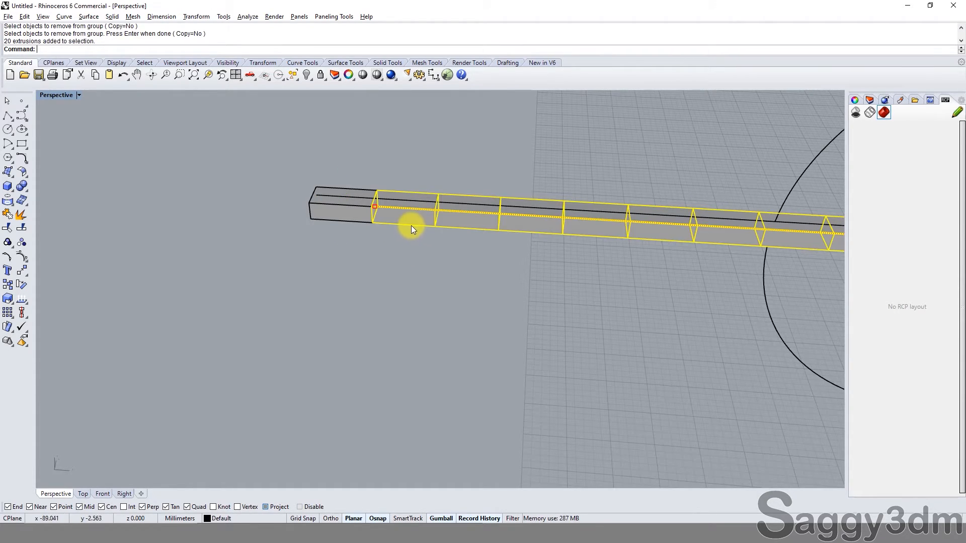
{"action": "key", "text": "Delete"}
{"action": "key", "text": "ctrl+z"}
{"action": "left_click", "coordinate": [524, 300]}
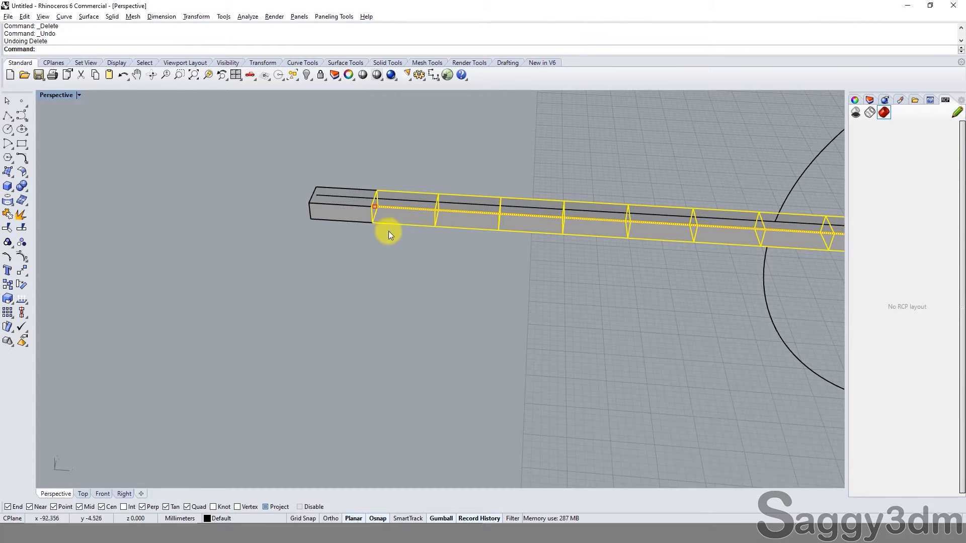
{"action": "key", "text": "Delete"}
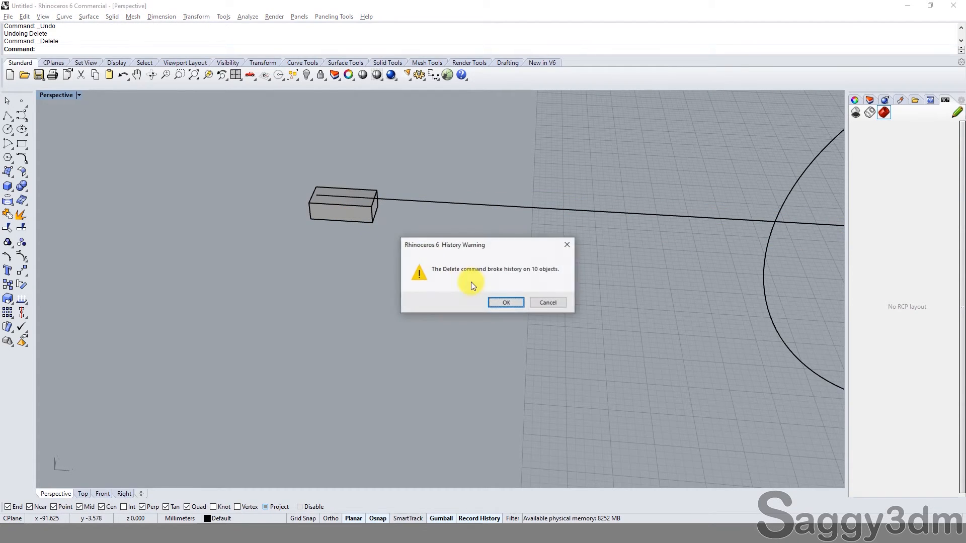
{"action": "left_click", "coordinate": [505, 303]}
Step: Array the remaining block linearly as 21 items, spaced end to end by the block's own length along the line
{"action": "left_click", "coordinate": [345, 213]}
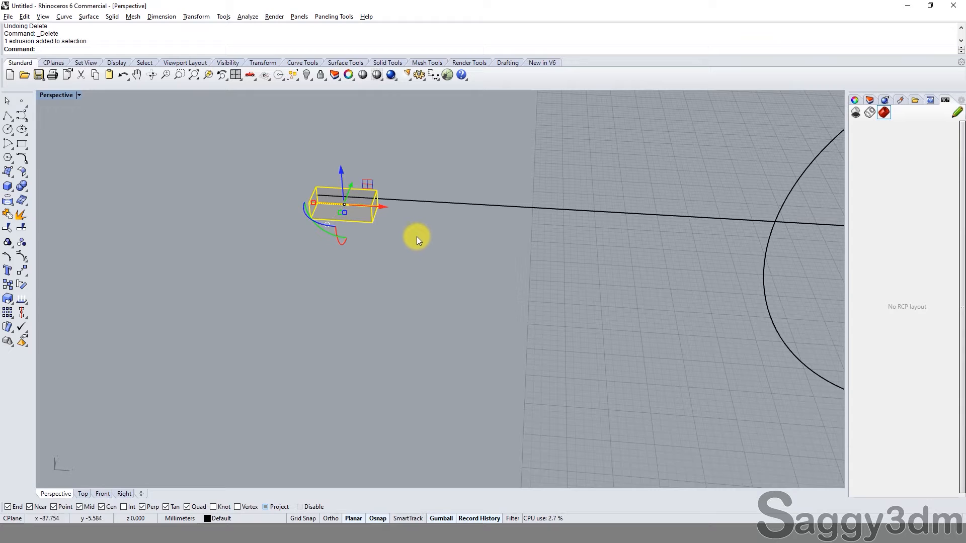
{"action": "type", "text": "ArrayPolar"}
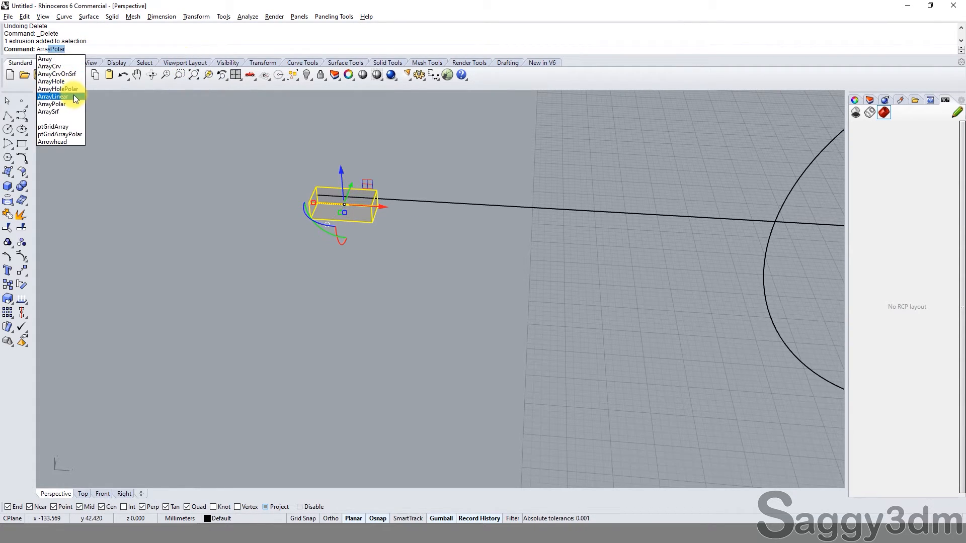
{"action": "left_click", "coordinate": [75, 97]}
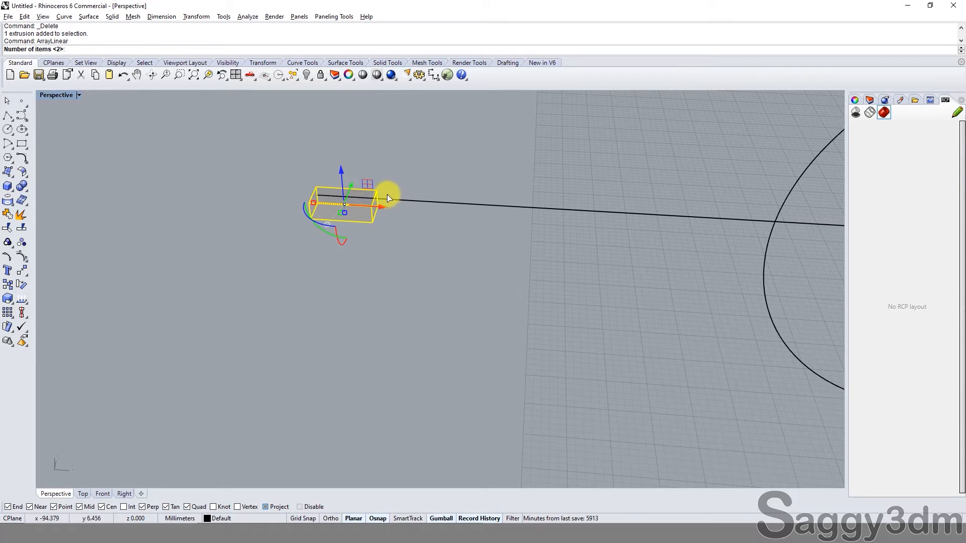
{"action": "type", "text": "21"}
{"action": "key", "text": "Return"}
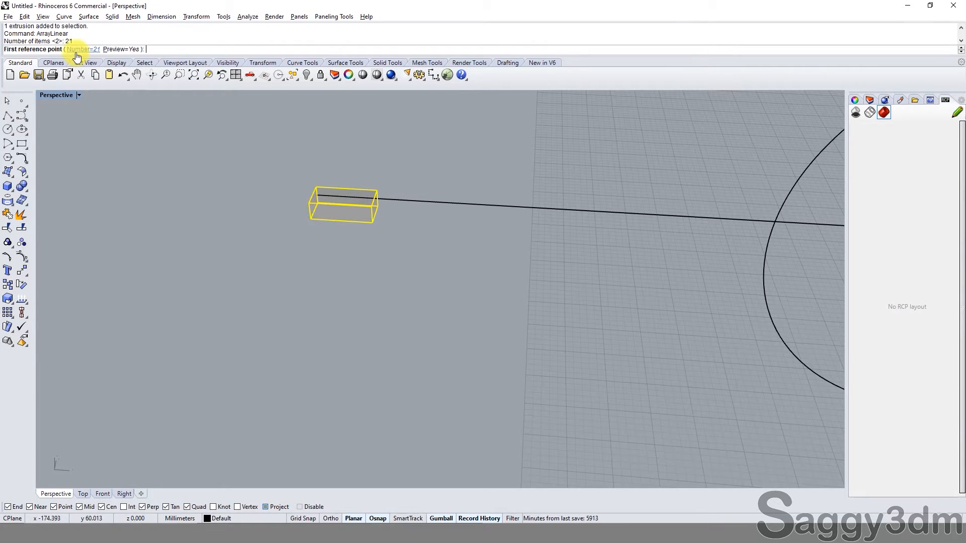
{"action": "scroll", "coordinate": [313, 220], "scroll_direction": "up", "scroll_amount": 2}
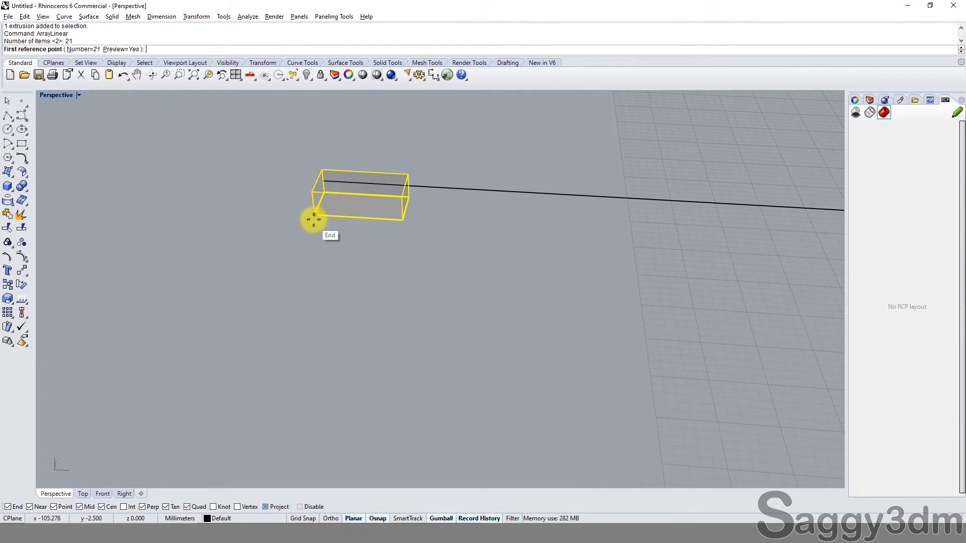
{"action": "left_click", "coordinate": [313, 219]}
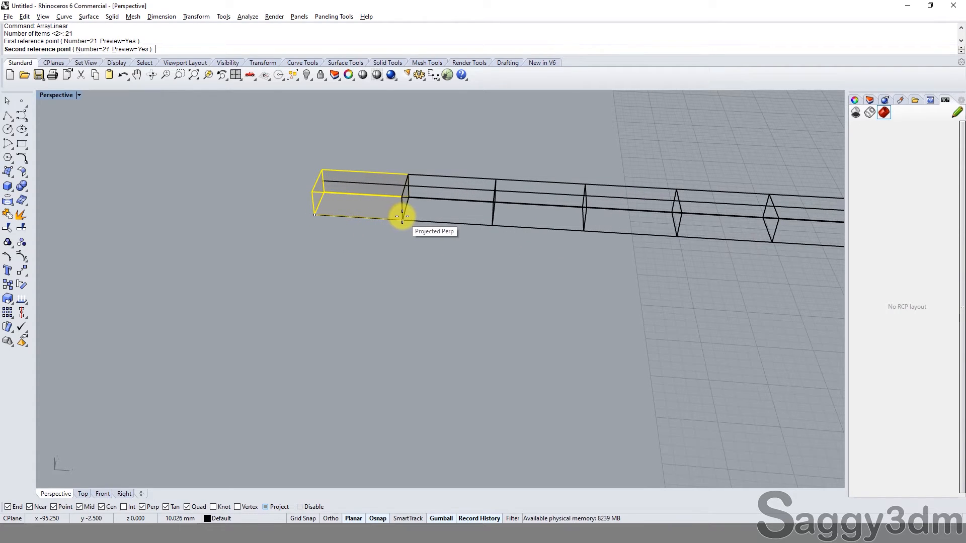
{"action": "left_click", "coordinate": [402, 217]}
{"action": "scroll", "coordinate": [376, 250], "scroll_direction": "down", "scroll_amount": 3}
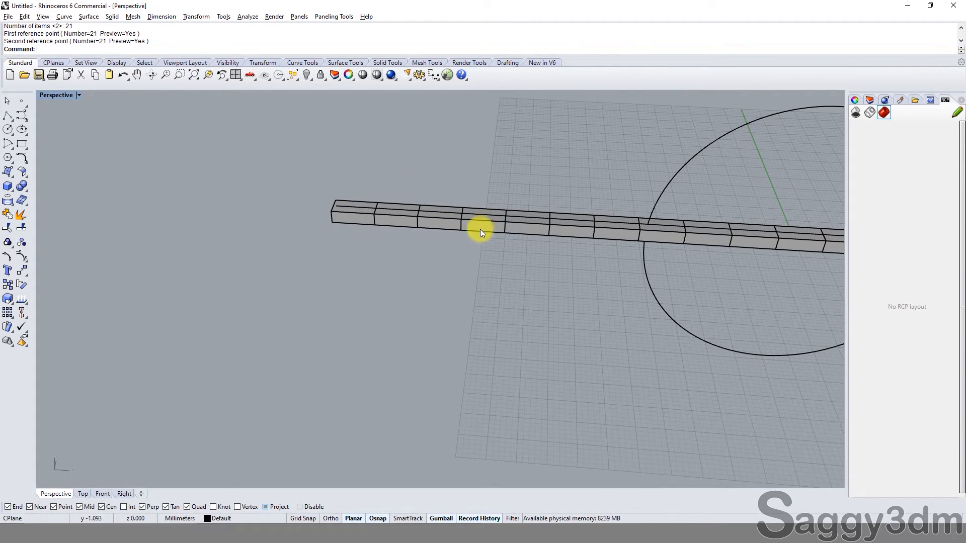
Step: Flow a rigid copy of all 21 blocks from the straight line onto the circle
{"action": "left_click", "coordinate": [359, 225]}
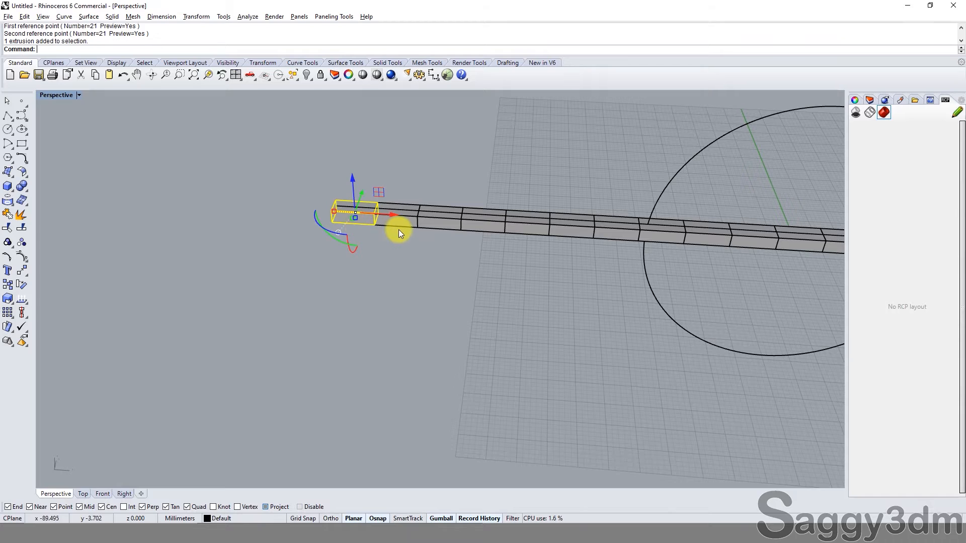
{"action": "left_click", "coordinate": [398, 226]}
{"action": "type", "text": "sellast"}
{"action": "key", "text": "Return"}
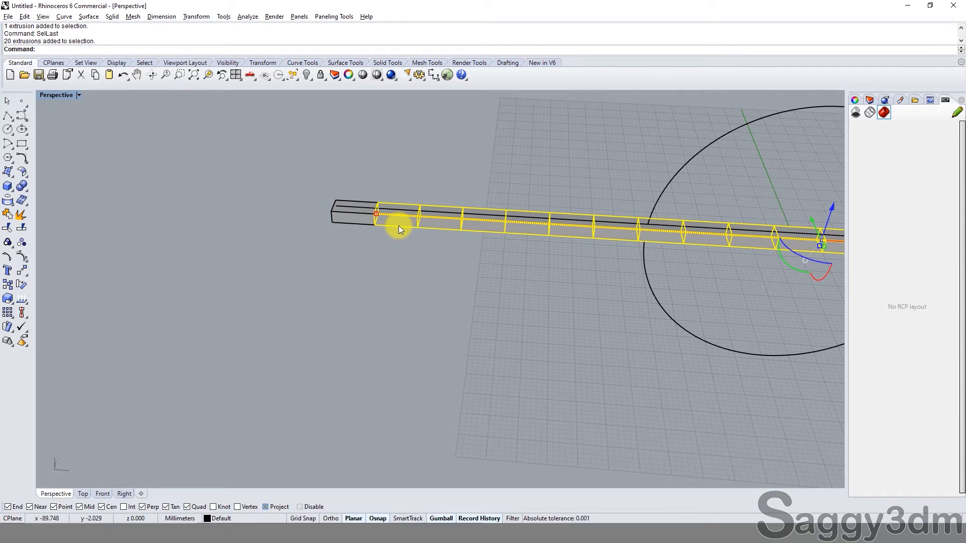
{"action": "left_click", "coordinate": [353, 226], "text": "shift"}
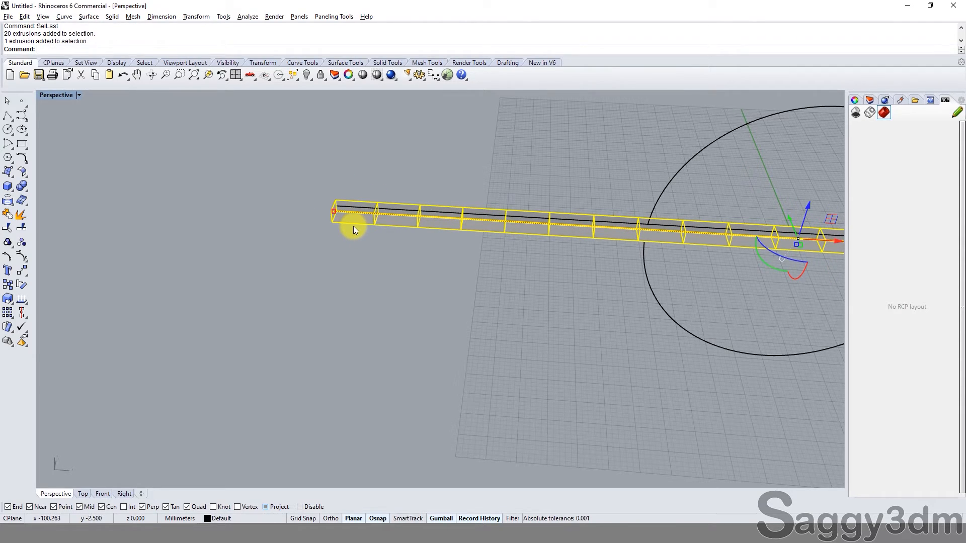
{"action": "type", "text": "Flow"}
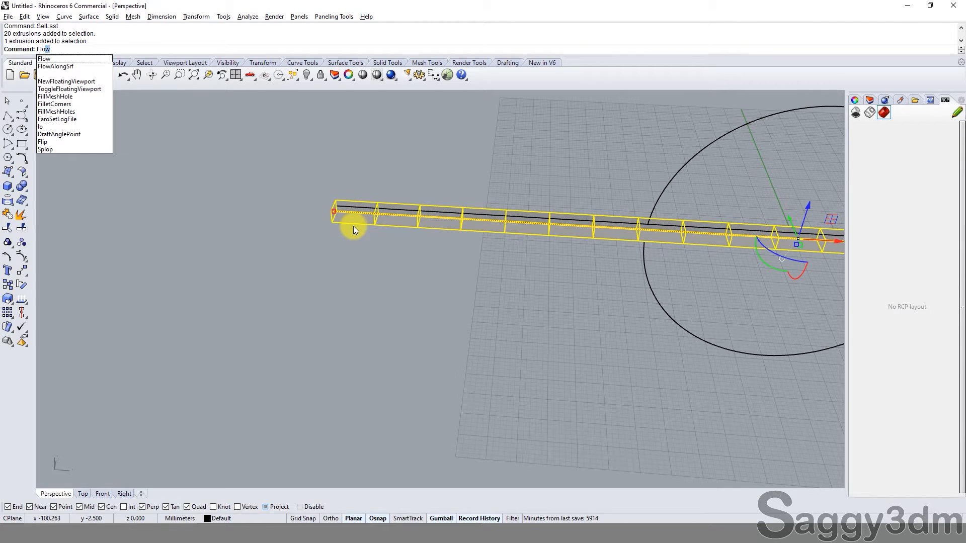
{"action": "key", "text": "Return"}
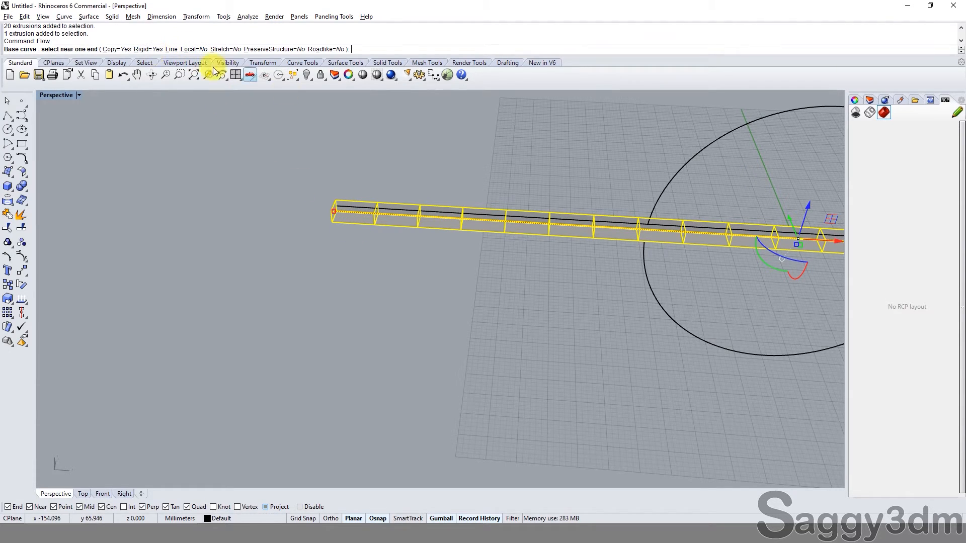
{"action": "left_click", "coordinate": [355, 212]}
{"action": "right_click_drag", "start_coordinate": [355, 209], "coordinate": [598, 271]}
{"action": "scroll", "coordinate": [598, 271], "scroll_direction": "up", "scroll_amount": 2}
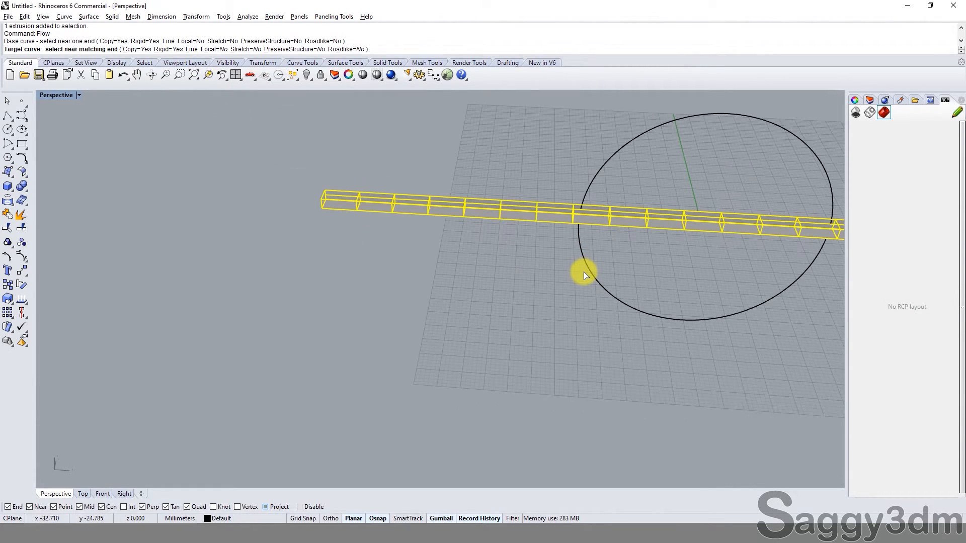
{"action": "left_click", "coordinate": [590, 274]}
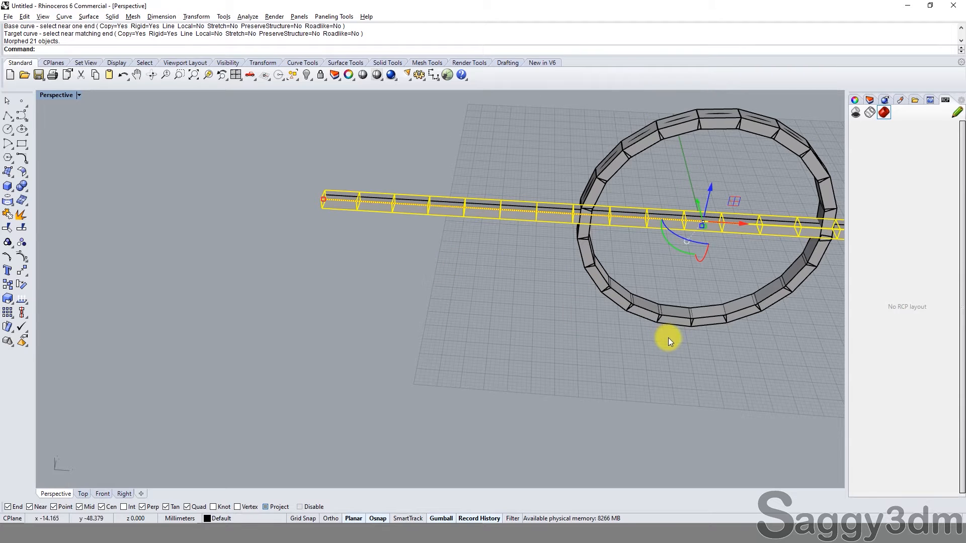
Step: Examine how two neighbouring blocks of the ring meet at their shared joint
{"action": "right_click_drag", "start_coordinate": [668, 337], "coordinate": [634, 226]}
{"action": "scroll", "coordinate": [708, 276], "scroll_direction": "up", "scroll_amount": 5}
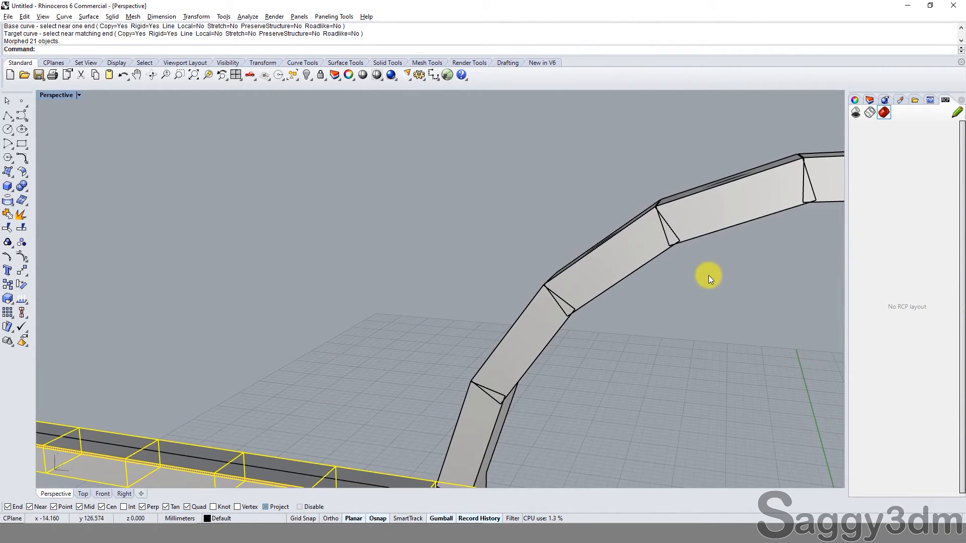
{"action": "left_click", "coordinate": [691, 228]}
{"action": "left_click", "coordinate": [645, 237], "text": "shift"}
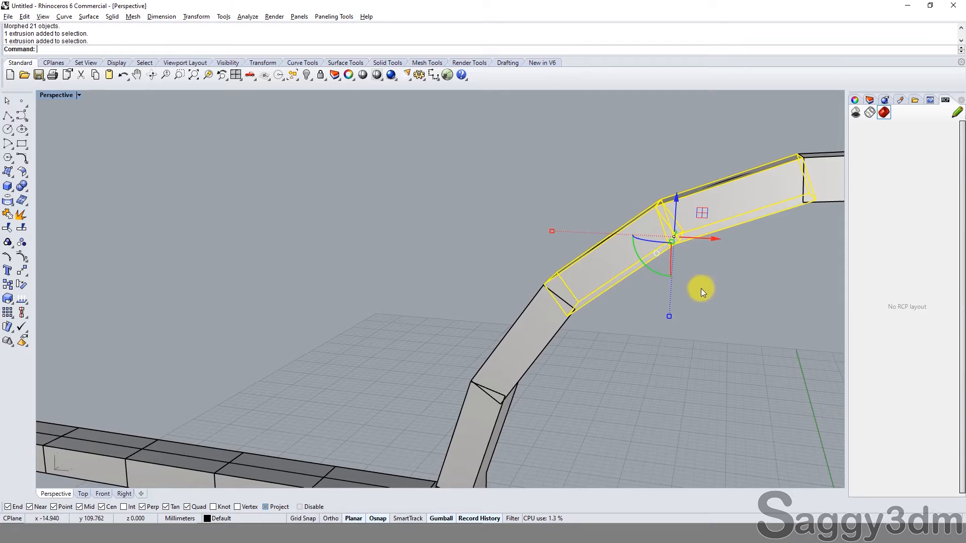
{"action": "scroll", "coordinate": [712, 317], "scroll_direction": "down", "scroll_amount": 6}
{"action": "left_click", "coordinate": [718, 332]}
Step: Switch to the four-viewport layout and turn on the solid points of the first block in the straight row
{"action": "double_click", "coordinate": [236, 75]}
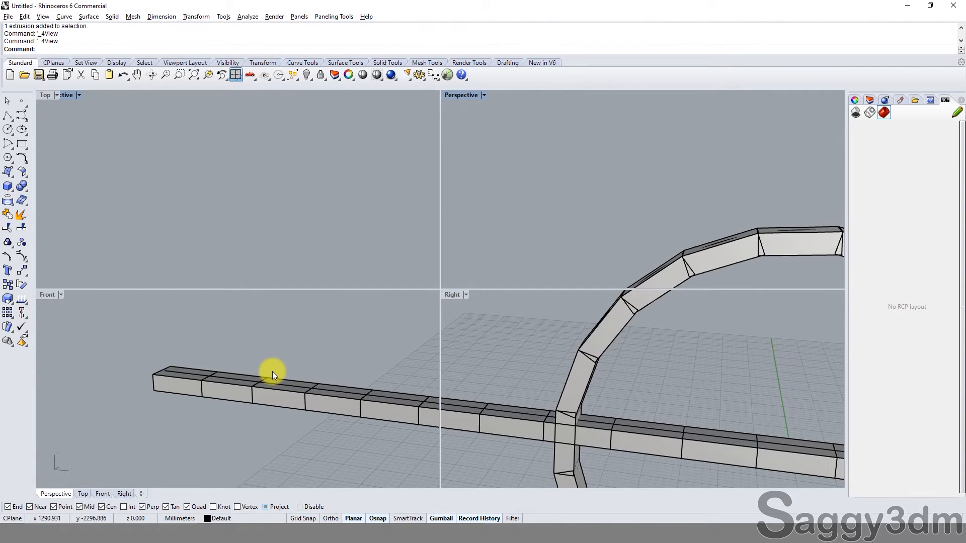
{"action": "key", "text": "ctrl+alt+e"}
{"action": "scroll", "coordinate": [139, 410], "scroll_direction": "down", "scroll_amount": 2}
{"action": "scroll", "coordinate": [153, 375], "scroll_direction": "up", "scroll_amount": 3}
{"action": "scroll", "coordinate": [209, 384], "scroll_direction": "up", "scroll_amount": 4}
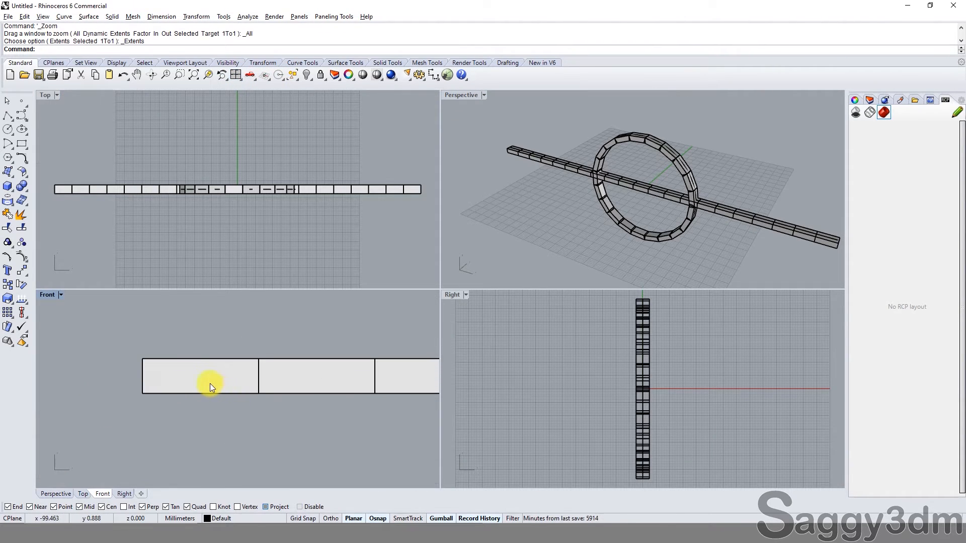
{"action": "left_click", "coordinate": [210, 385]}
{"action": "type", "text": "SolidPtOn"}
{"action": "key", "text": "Return"}
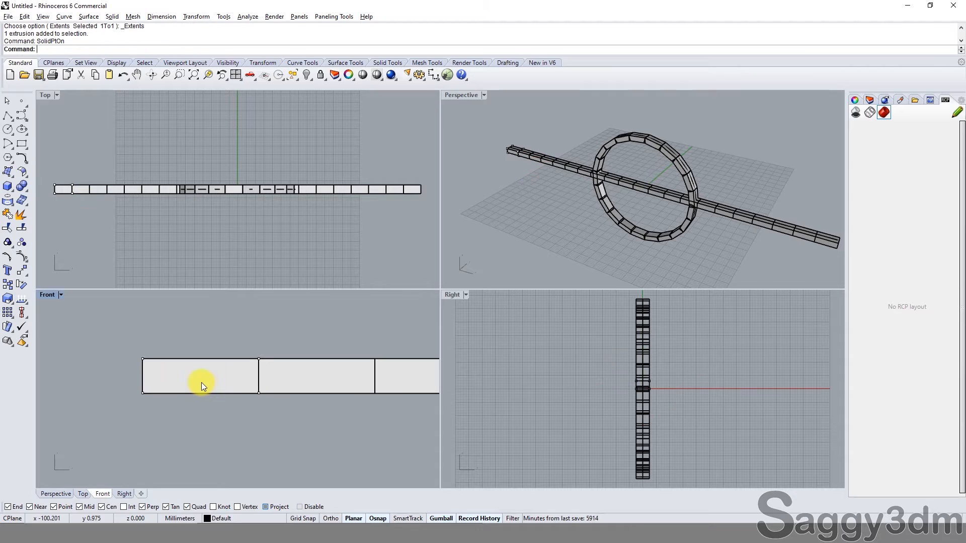
Step: Scale the first block's four lower points slightly inward in one direction about the midpoint of its bottom edge
{"action": "left_click_drag", "start_coordinate": [98, 383], "coordinate": [275, 421]}
{"action": "type", "text": "s1"}
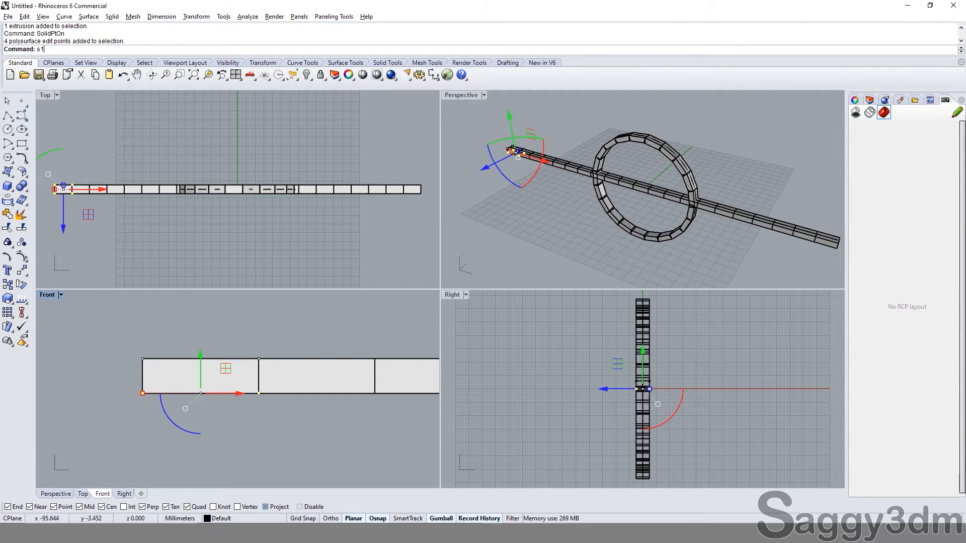
{"action": "key", "text": "Return"}
{"action": "left_click", "coordinate": [201, 401]}
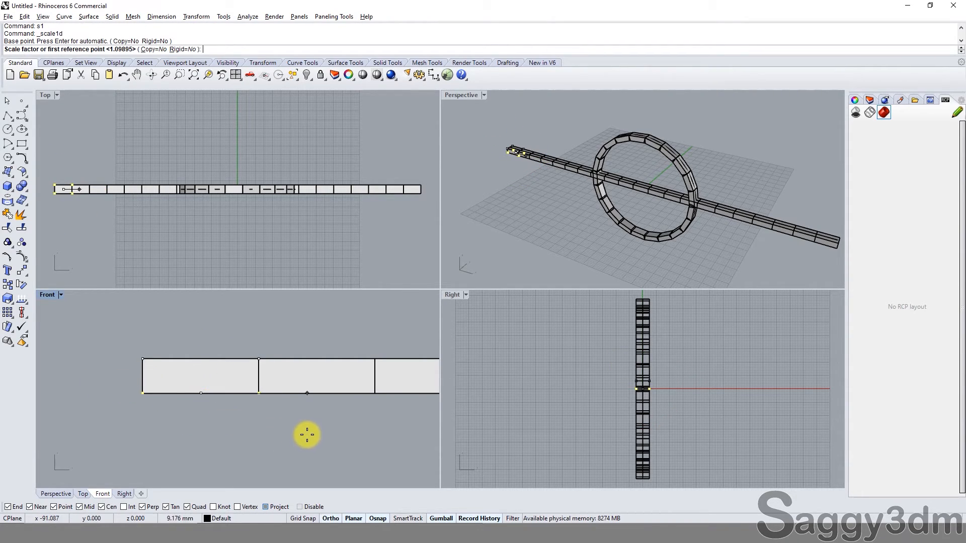
{"action": "scroll", "coordinate": [309, 436], "scroll_direction": "up", "scroll_amount": 2}
{"action": "left_click", "coordinate": [295, 426]}
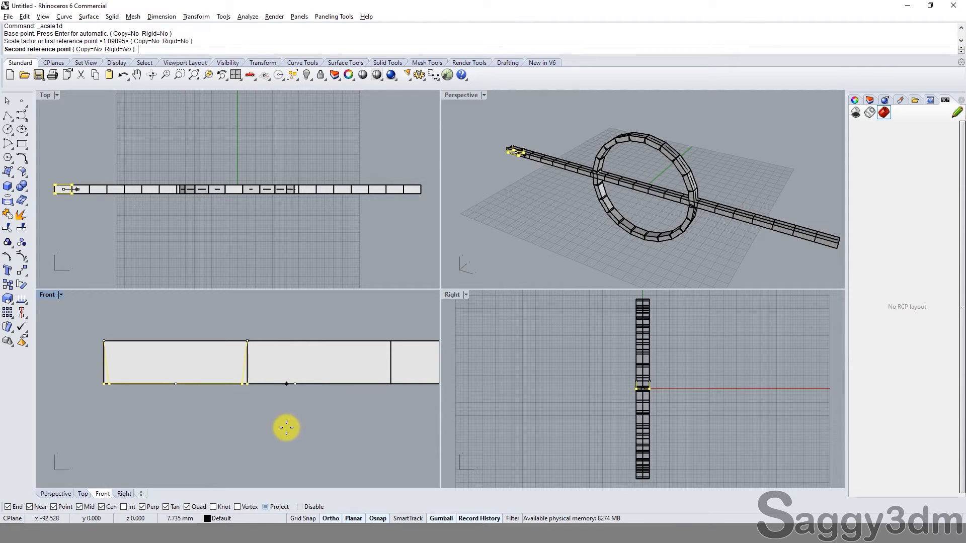
{"action": "left_click", "coordinate": [286, 427]}
{"action": "scroll", "coordinate": [272, 418], "scroll_direction": "down", "scroll_amount": 3}
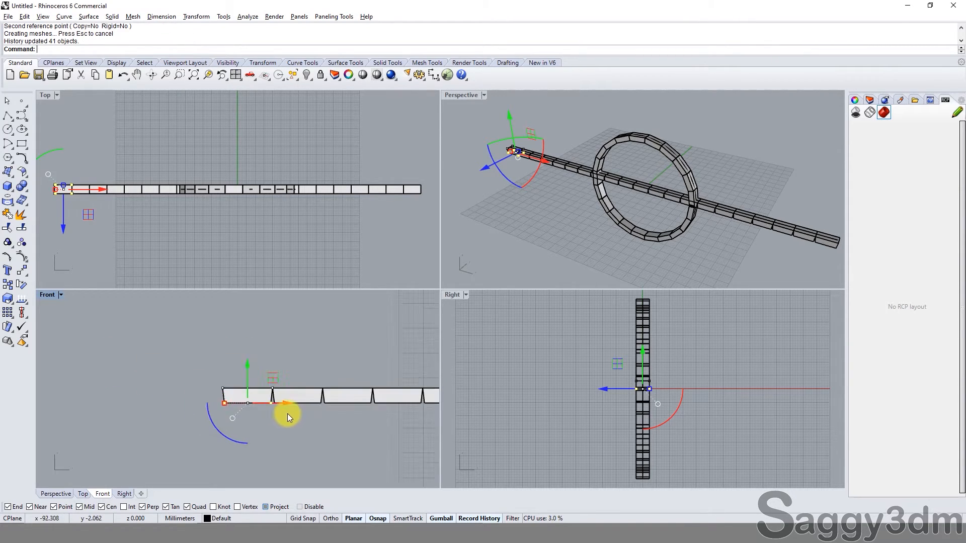
{"action": "scroll", "coordinate": [201, 397], "scroll_direction": "down", "scroll_amount": 2}
{"action": "scroll", "coordinate": [315, 337], "scroll_direction": "up", "scroll_amount": 5}
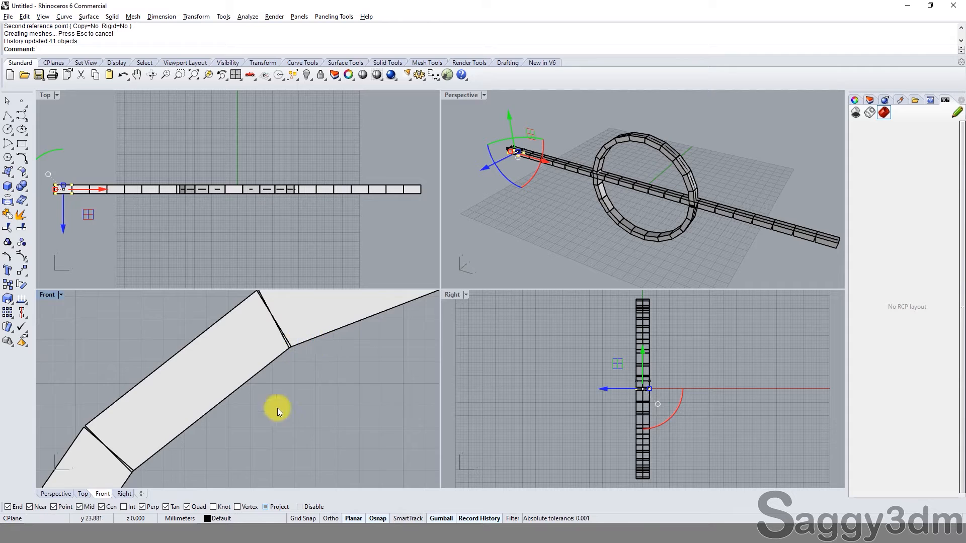
{"action": "scroll", "coordinate": [216, 430], "scroll_direction": "down", "scroll_amount": 3}
Step: Change the Right viewport to a Front view in Shaded display mode, framed on a joint between two ring blocks
{"action": "left_click", "coordinate": [471, 297]}
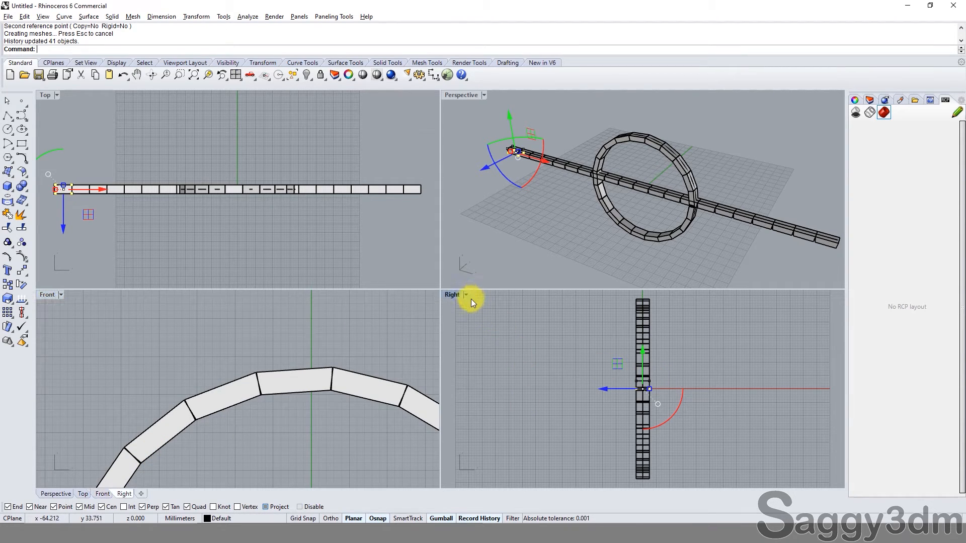
{"action": "left_click", "coordinate": [471, 299]}
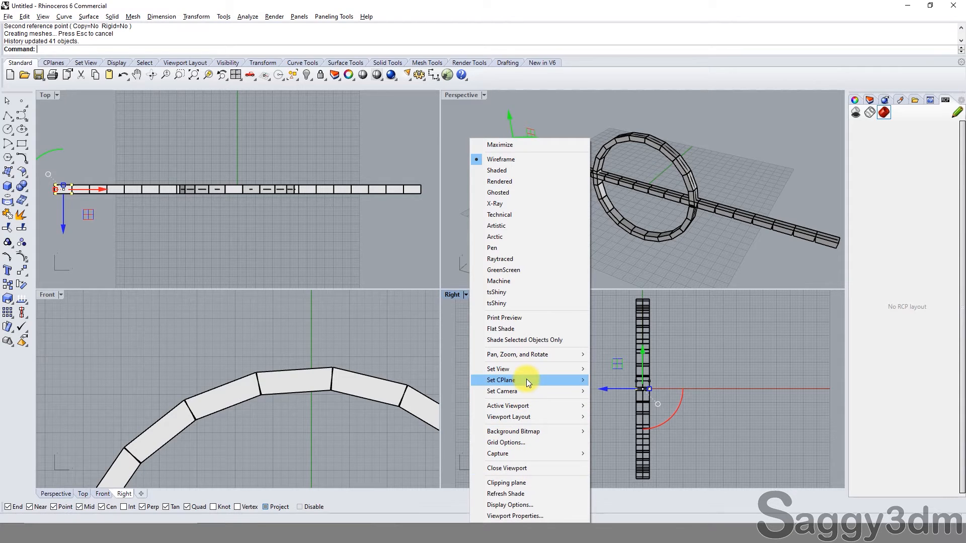
{"action": "mouse_move", "coordinate": [542, 372]}
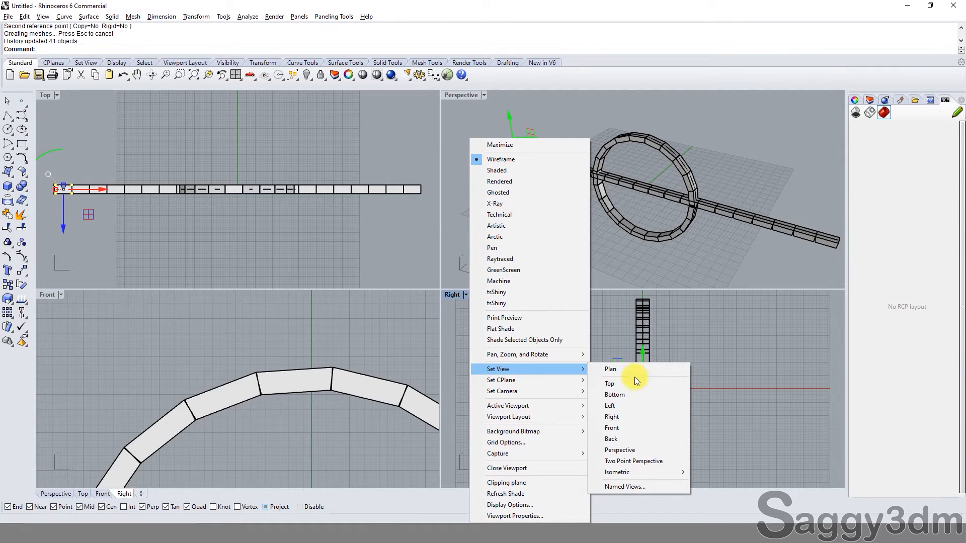
{"action": "left_click", "coordinate": [633, 428]}
{"action": "scroll", "coordinate": [605, 370], "scroll_direction": "up", "scroll_amount": 5}
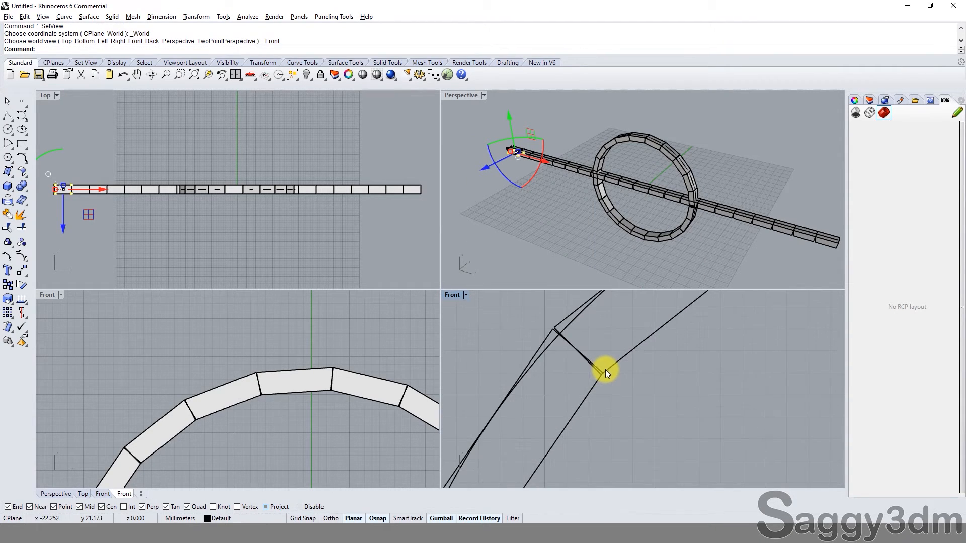
{"action": "scroll", "coordinate": [607, 372], "scroll_direction": "down", "scroll_amount": 2}
{"action": "left_click", "coordinate": [465, 295]}
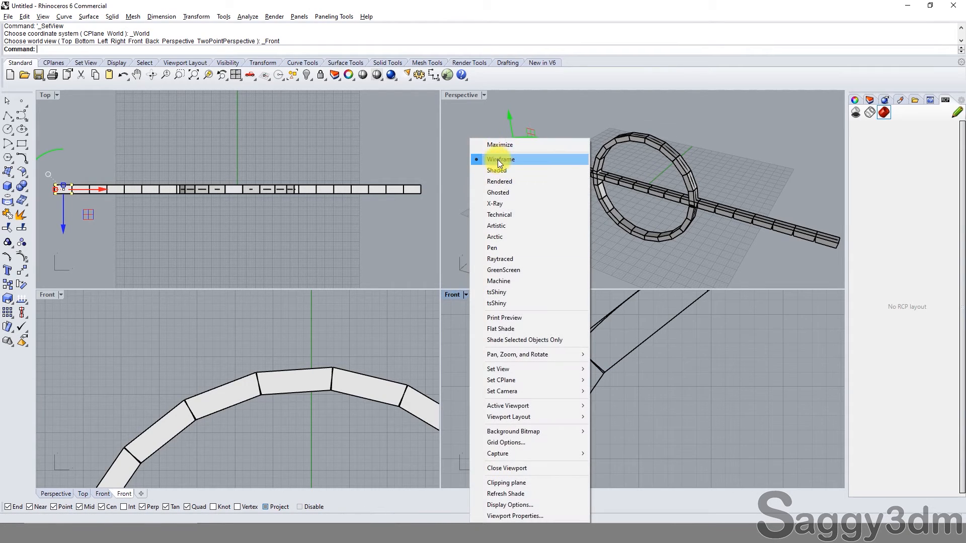
{"action": "left_click", "coordinate": [497, 171]}
{"action": "scroll", "coordinate": [579, 356], "scroll_direction": "up", "scroll_amount": 2}
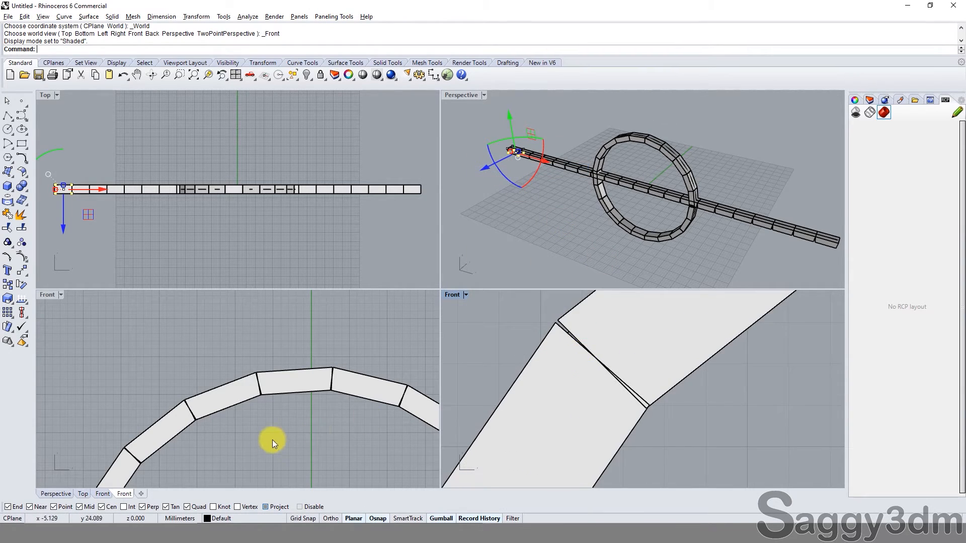
Step: Adjust the first block's outer lower corner points along its length to close the joint in the ring, and deselect them
{"action": "scroll", "coordinate": [272, 440], "scroll_direction": "down", "scroll_amount": 5}
{"action": "scroll", "coordinate": [198, 367], "scroll_direction": "up", "scroll_amount": 6}
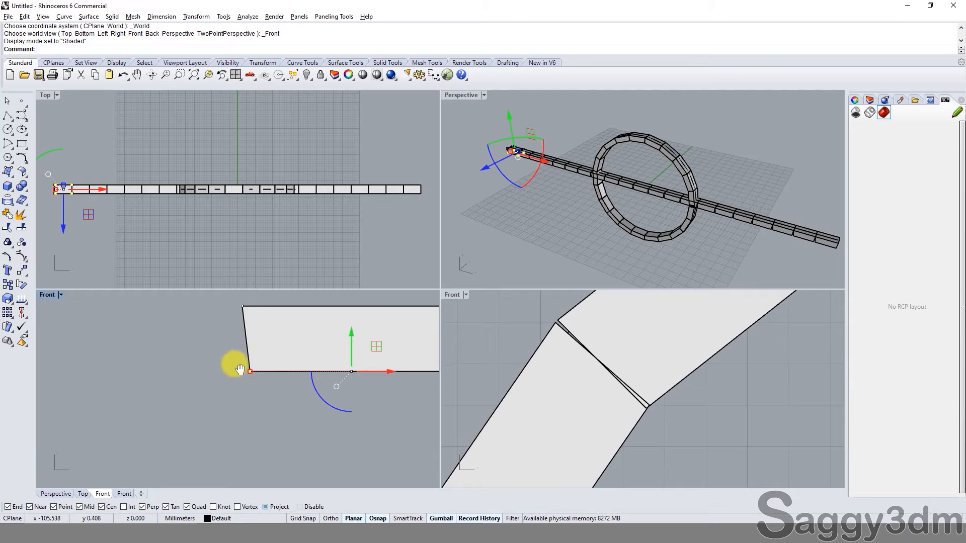
{"action": "right_click_drag", "start_coordinate": [240, 370], "coordinate": [170, 386]}
{"action": "left_click_drag", "start_coordinate": [180, 388], "coordinate": [184, 415]}
{"action": "scroll", "coordinate": [183, 394], "scroll_direction": "up", "scroll_amount": 3}
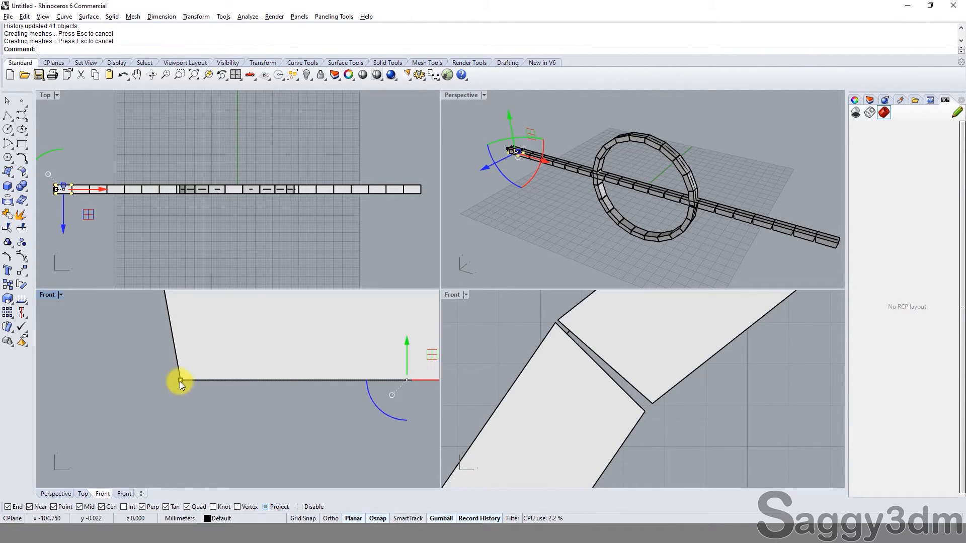
{"action": "mouse_move", "coordinate": [180, 381]}
{"action": "left_mouse_down"}
{"action": "mouse_move", "coordinate": [181, 403]}
{"action": "mouse_move", "coordinate": [173, 382]}
{"action": "left_mouse_up"}
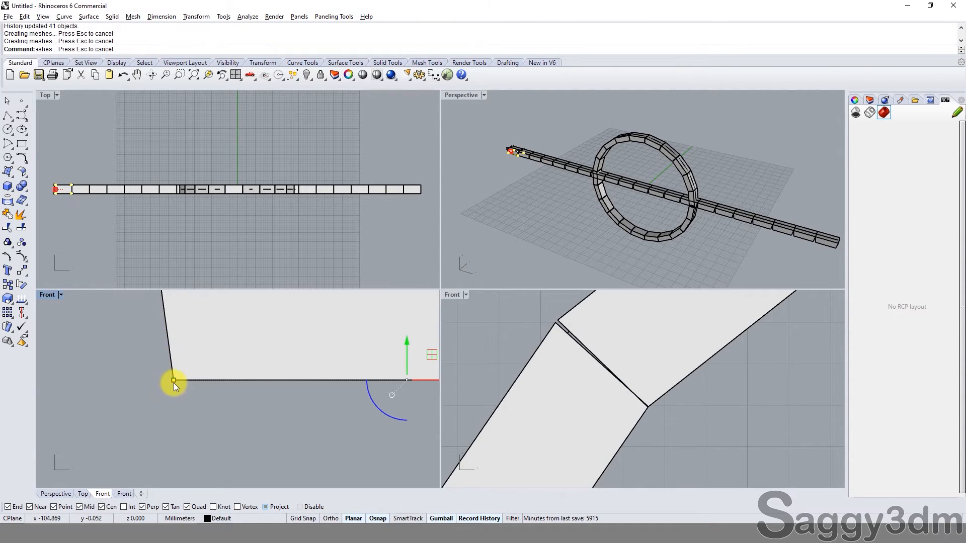
{"action": "scroll", "coordinate": [173, 383], "scroll_direction": "down", "scroll_amount": 8}
{"action": "left_click", "coordinate": [222, 409]}
Step: Select the first two tapered blocks of the straight row and examine the wedge-shaped space between them
{"action": "scroll", "coordinate": [263, 383], "scroll_direction": "down", "scroll_amount": 4}
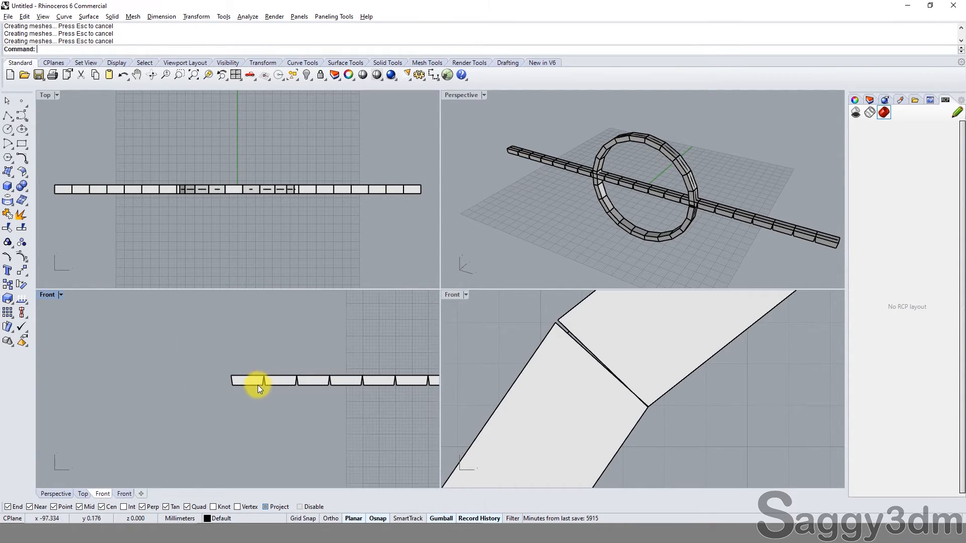
{"action": "scroll", "coordinate": [258, 385], "scroll_direction": "up", "scroll_amount": 5}
{"action": "left_click", "coordinate": [246, 374]}
{"action": "left_click", "coordinate": [295, 380], "text": "shift"}
{"action": "scroll", "coordinate": [299, 376], "scroll_direction": "up", "scroll_amount": 5}
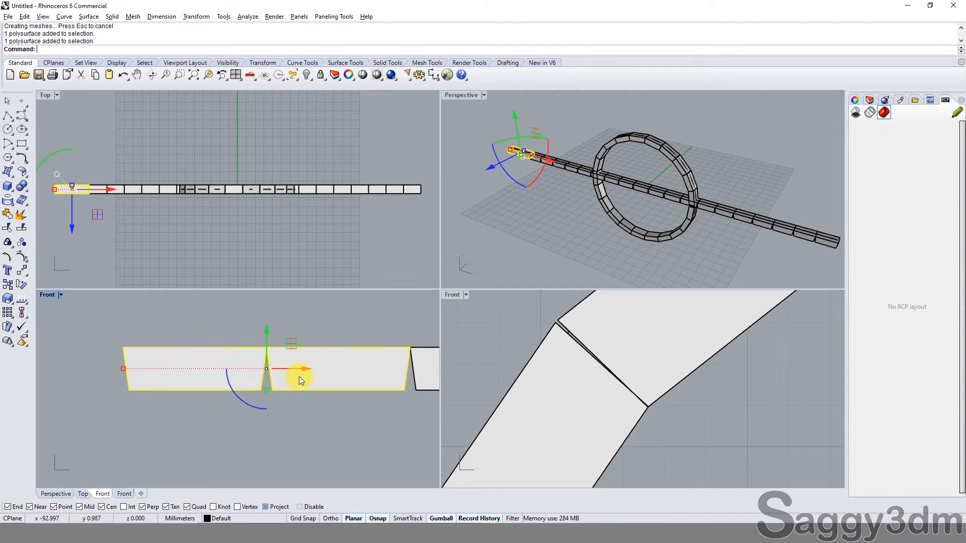
Step: Draw a polyline bridging the lower corners of the wedge-shaped gap between the first two straight blocks
{"action": "left_click", "coordinate": [7, 128]}
{"action": "scroll", "coordinate": [247, 388], "scroll_direction": "up", "scroll_amount": 2}
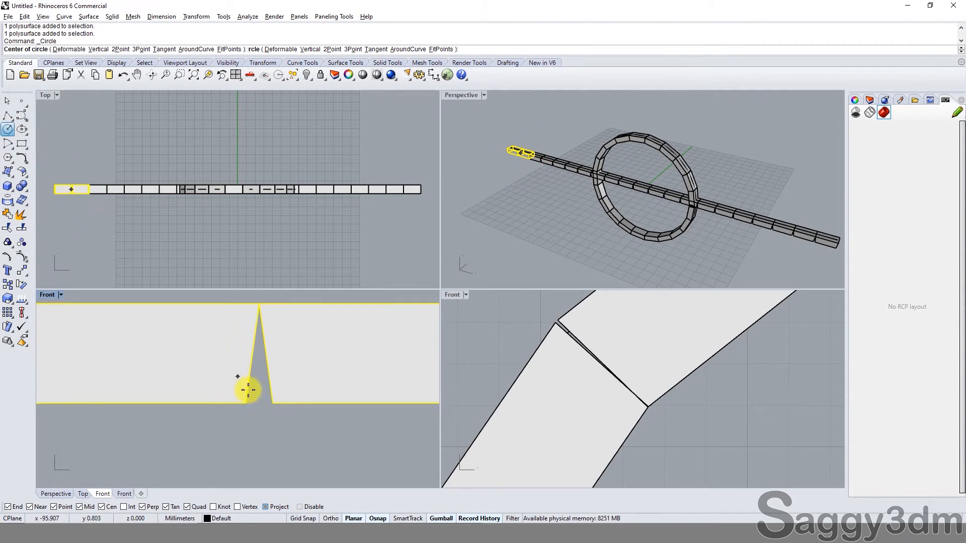
{"action": "left_click", "coordinate": [8, 116]}
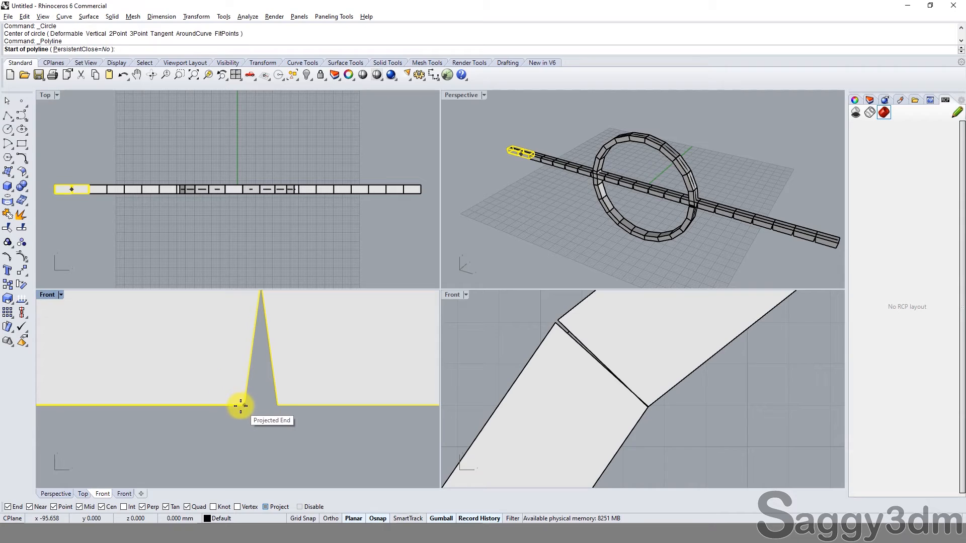
{"action": "left_click", "coordinate": [244, 405]}
{"action": "left_click", "coordinate": [276, 405]}
{"action": "right_click", "coordinate": [271, 408]}
{"action": "left_click", "coordinate": [270, 405]}
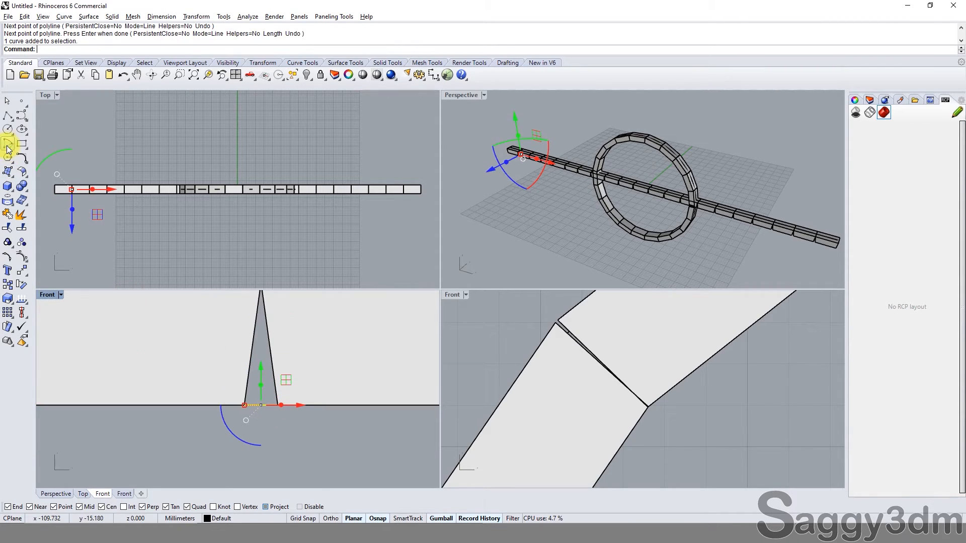
Step: Draw a circle of diameter 0.8 mm centred on the midpoint of the line across the gap
{"action": "left_click", "coordinate": [10, 130]}
{"action": "left_click", "coordinate": [260, 405]}
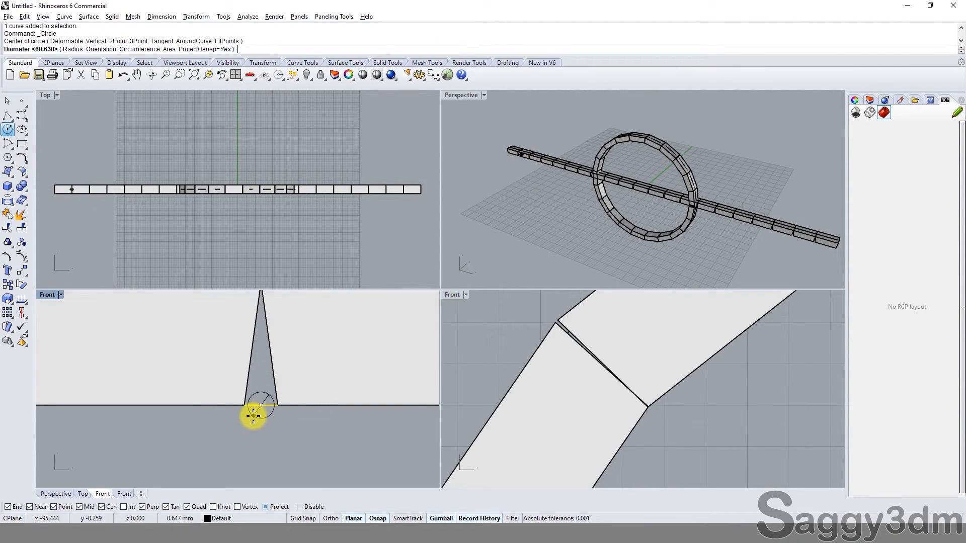
{"action": "type", "text": ".8"}
{"action": "key", "text": "Return"}
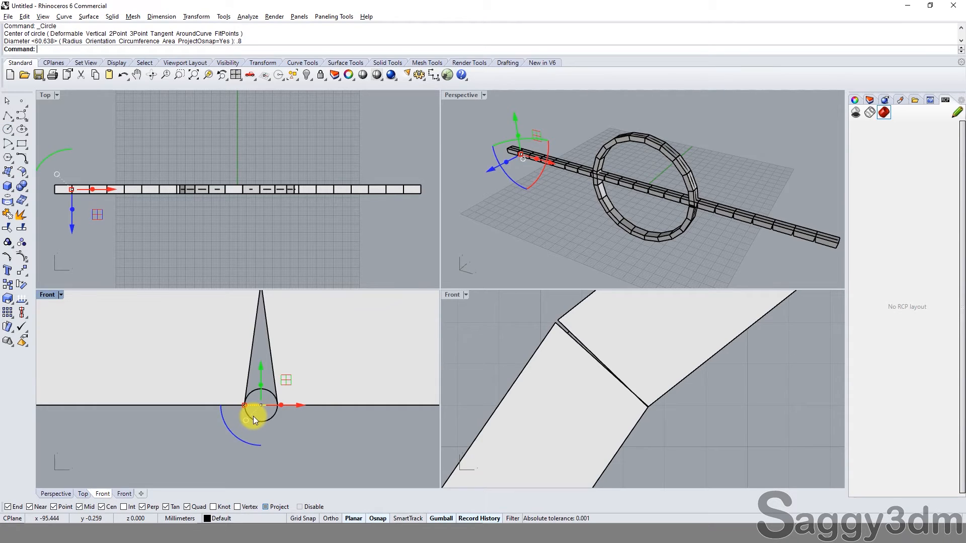
Step: Offset the circle outward by 0.8 mm and move both circles up until the outer one rests on the blocks' lower edge
{"action": "left_click", "coordinate": [253, 417]}
{"action": "type", "text": "o"}
{"action": "key", "text": "Return"}
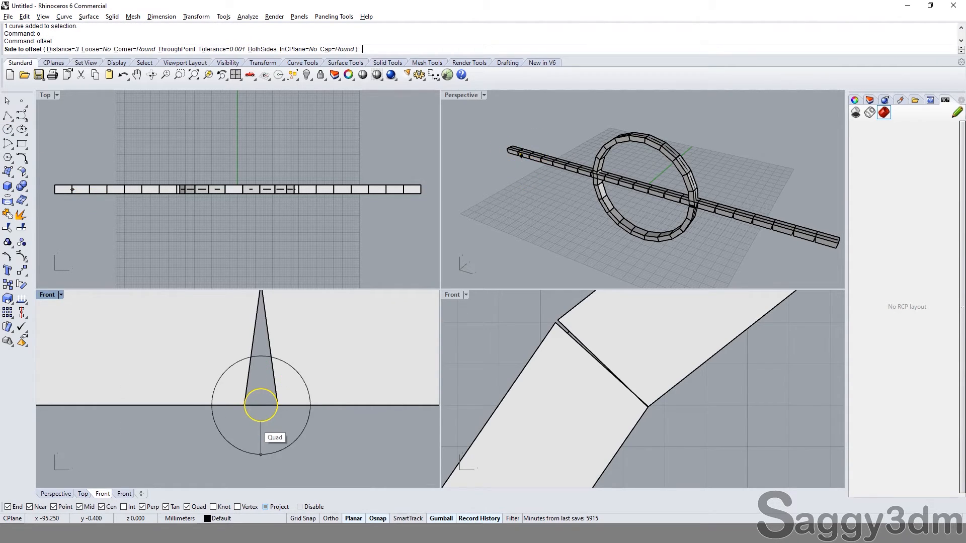
{"action": "type", "text": ".8"}
{"action": "key", "text": "Return"}
{"action": "left_click", "coordinate": [255, 423]}
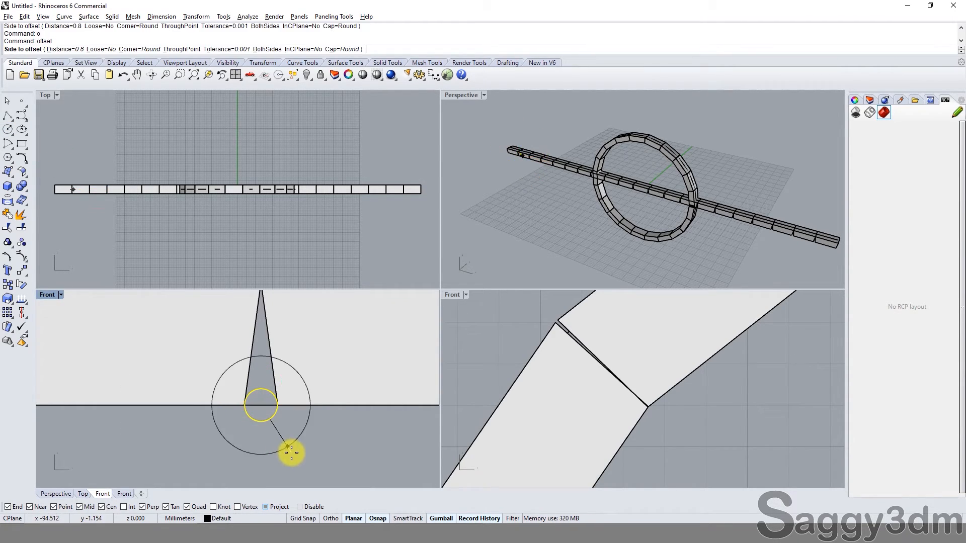
{"action": "left_click_drag", "start_coordinate": [271, 385], "coordinate": [265, 324]}
{"action": "left_click", "coordinate": [484, 306]}
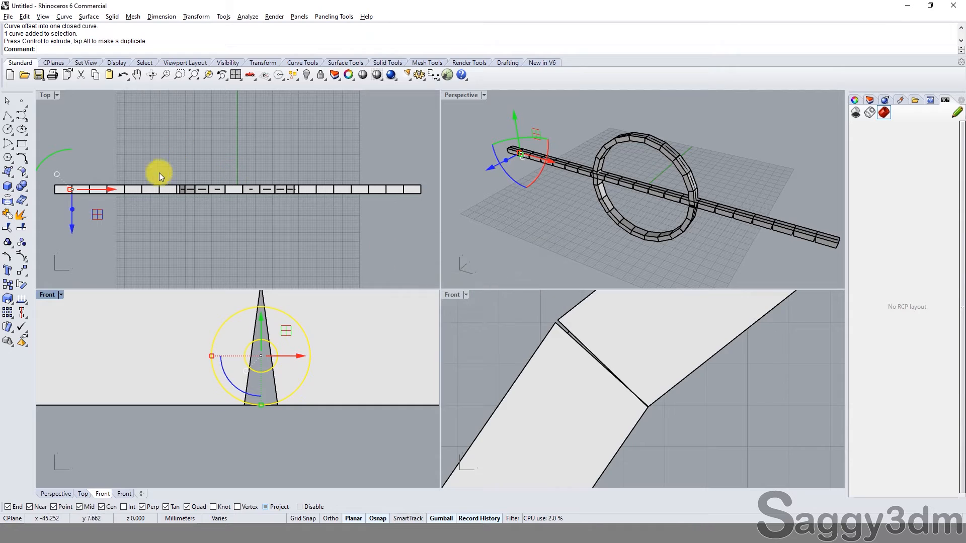
Step: Extrude the two concentric circles as a solid on both sides, out to the full width of the blocks
{"action": "scroll", "coordinate": [150, 198], "scroll_direction": "up", "scroll_amount": 10}
{"action": "scroll", "coordinate": [149, 198], "scroll_direction": "down", "scroll_amount": 8}
{"action": "right_click_drag", "start_coordinate": [43, 200], "coordinate": [185, 183]}
{"action": "scroll", "coordinate": [185, 183], "scroll_direction": "up", "scroll_amount": 4}
{"action": "scroll", "coordinate": [215, 172], "scroll_direction": "up", "scroll_amount": 4}
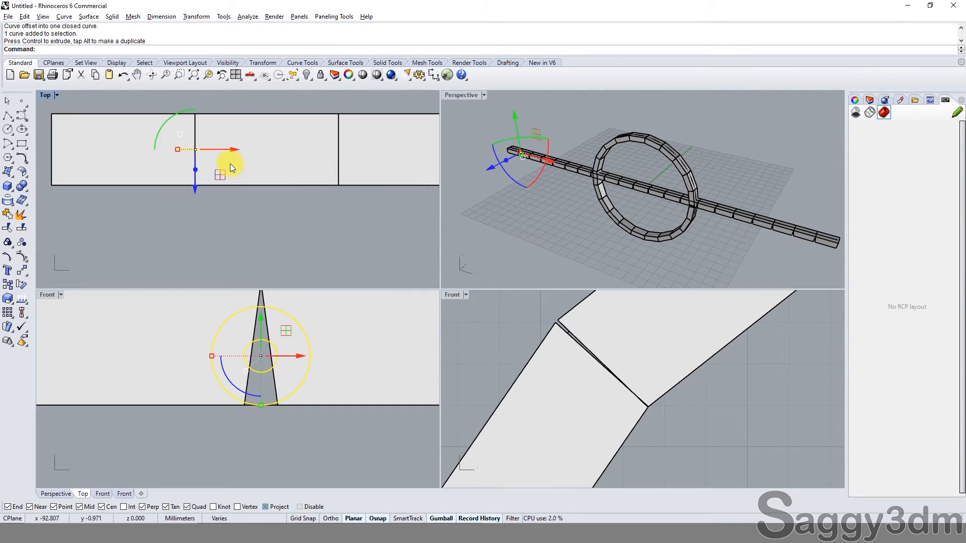
{"action": "type", "text": "ex"}
{"action": "key", "text": "Return"}
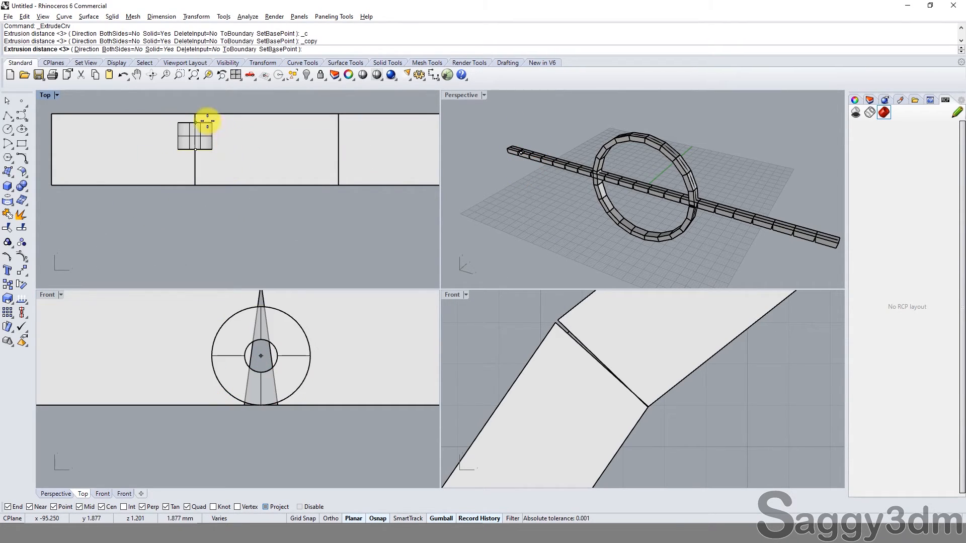
{"action": "type", "text": "b"}
{"action": "key", "text": "Return"}
{"action": "left_click", "coordinate": [201, 114]}
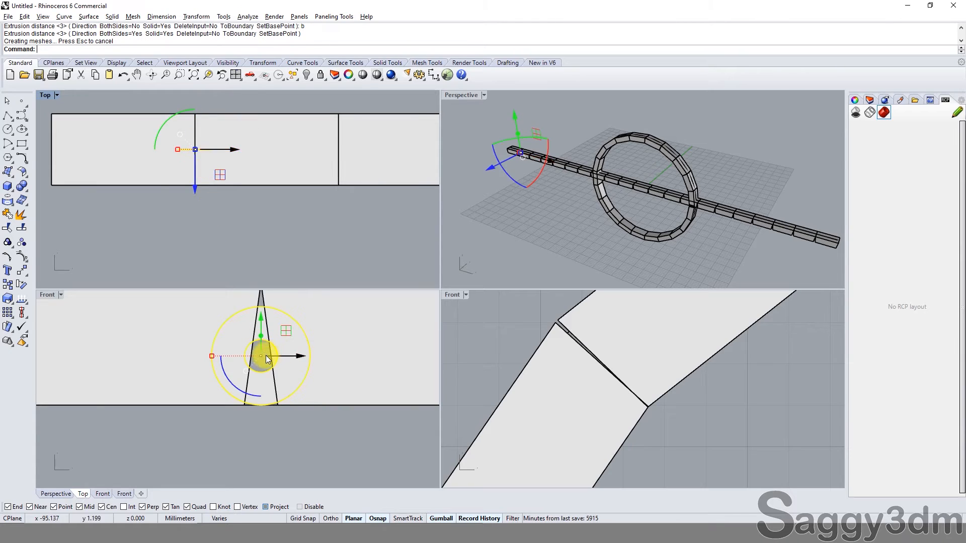
{"action": "key", "text": "Escape"}
Step: Inspect the extruded tube between the first two blocks and compare the straight row's gaps with the joints on the ring
{"action": "left_click", "coordinate": [214, 345]}
{"action": "scroll", "coordinate": [214, 345], "scroll_direction": "down", "scroll_amount": 2}
{"action": "scroll", "coordinate": [214, 345], "scroll_direction": "down", "scroll_amount": 3}
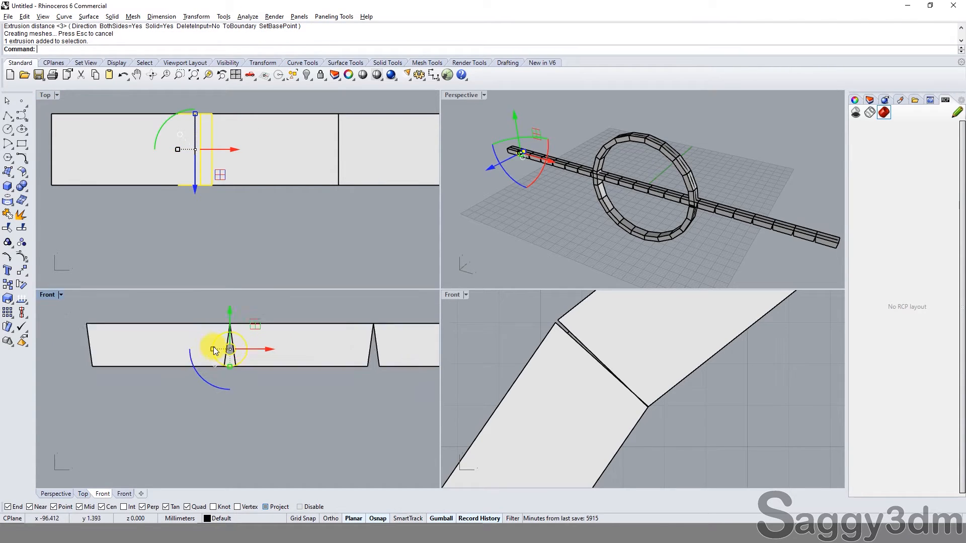
{"action": "scroll", "coordinate": [266, 384], "scroll_direction": "up", "scroll_amount": 1}
{"action": "key", "text": "Escape"}
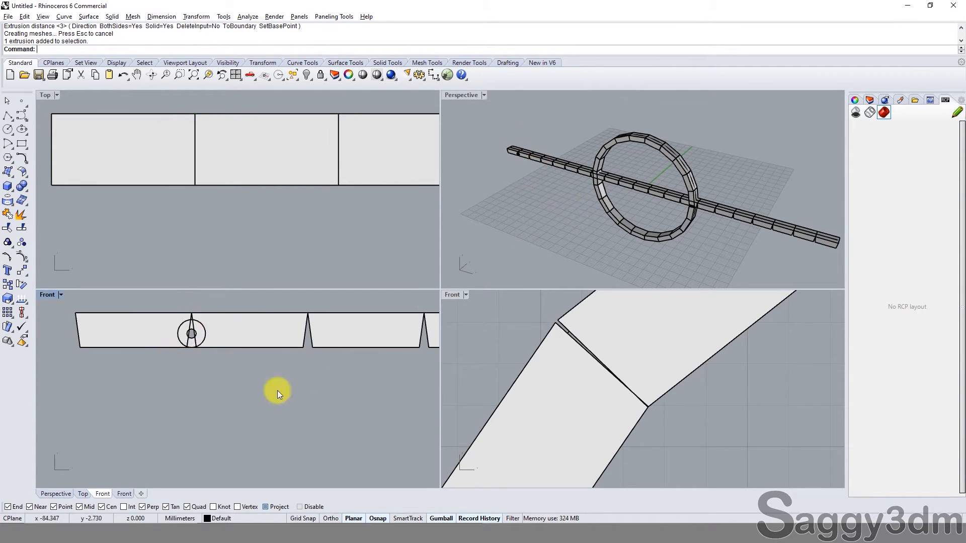
{"action": "scroll", "coordinate": [190, 330], "scroll_direction": "up", "scroll_amount": 3}
{"action": "right_click_drag", "start_coordinate": [640, 184], "coordinate": [611, 166]}
{"action": "scroll", "coordinate": [557, 386], "scroll_direction": "down", "scroll_amount": 2}
{"action": "scroll", "coordinate": [199, 391], "scroll_direction": "down", "scroll_amount": 4}
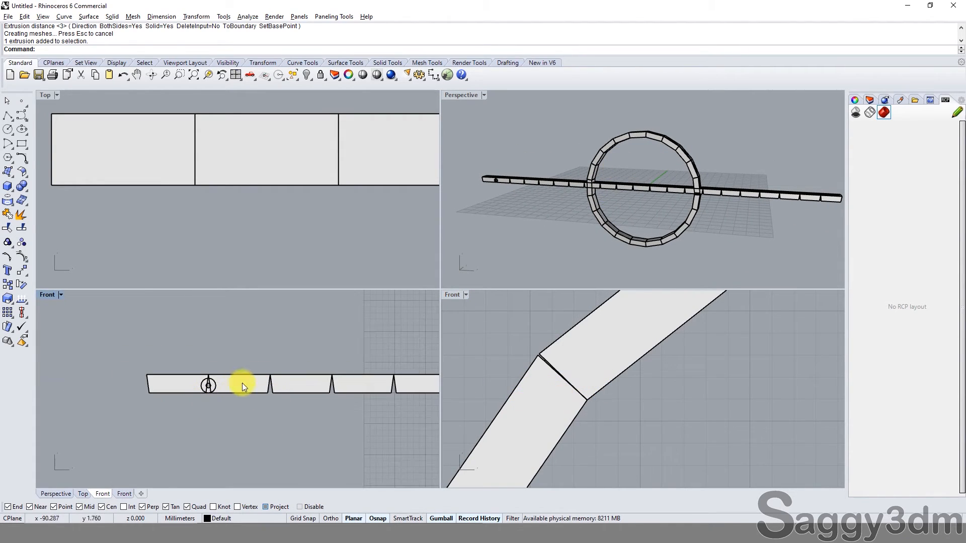
{"action": "scroll", "coordinate": [573, 398], "scroll_direction": "down", "scroll_amount": 3}
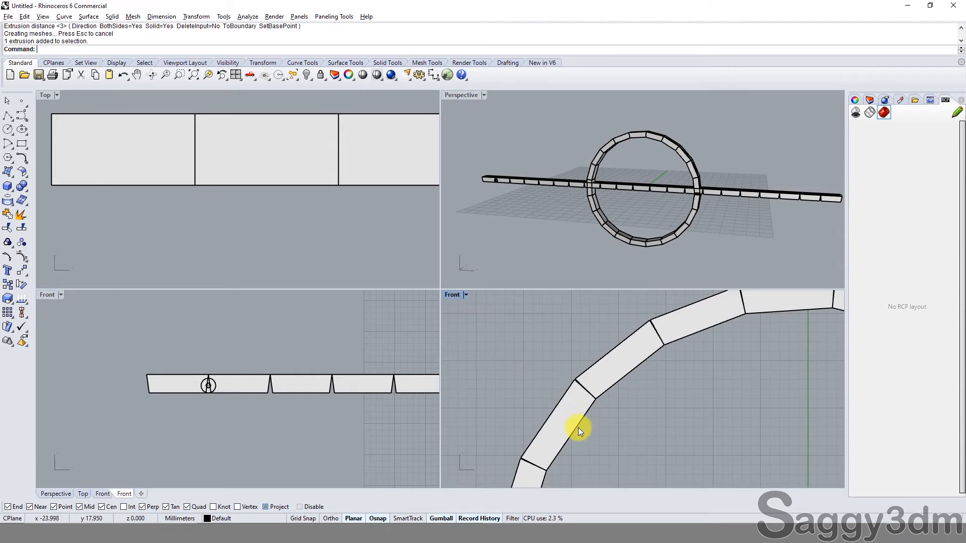
{"action": "scroll", "coordinate": [624, 359], "scroll_direction": "up", "scroll_amount": 3}
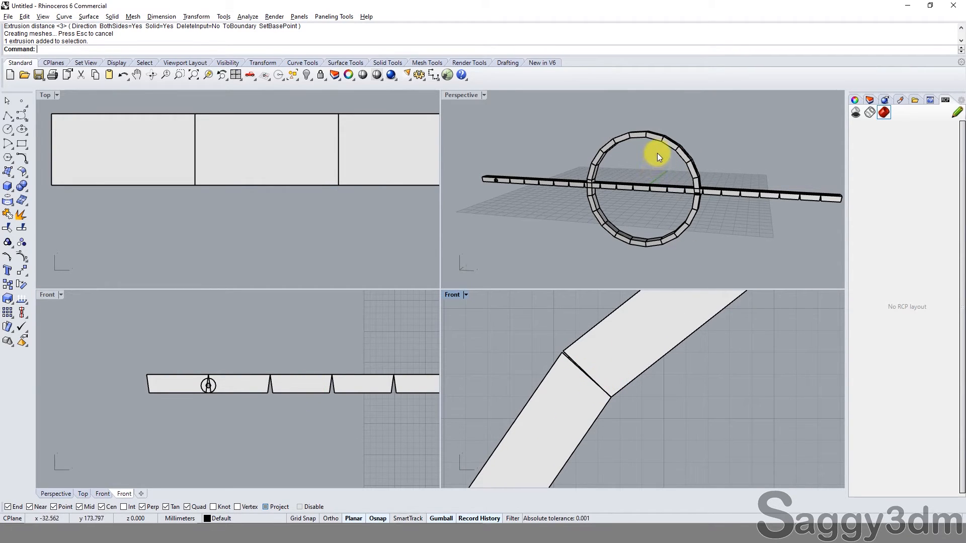
{"action": "scroll", "coordinate": [607, 129], "scroll_direction": "up", "scroll_amount": 6}
{"action": "right_click_drag", "start_coordinate": [605, 129], "coordinate": [612, 183]}
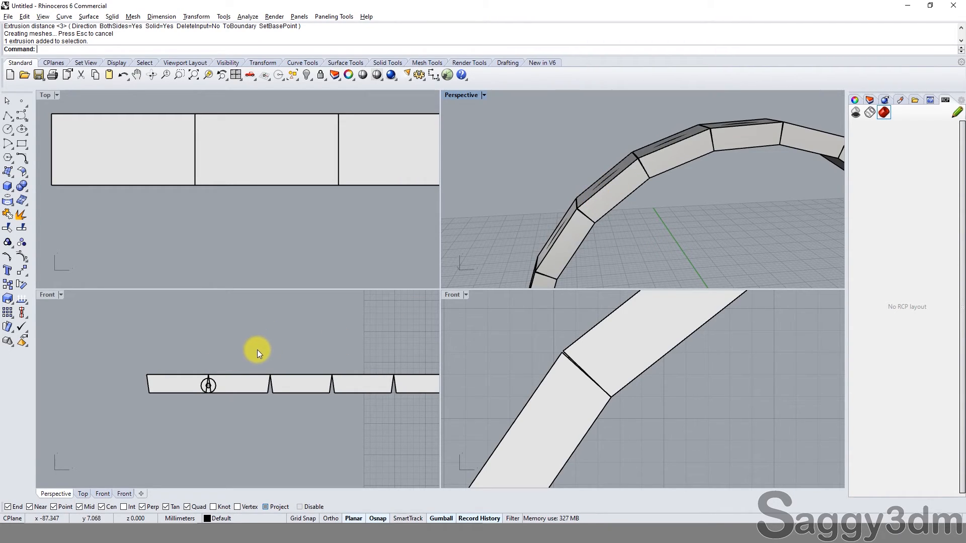
{"action": "scroll", "coordinate": [204, 393], "scroll_direction": "up", "scroll_amount": 3}
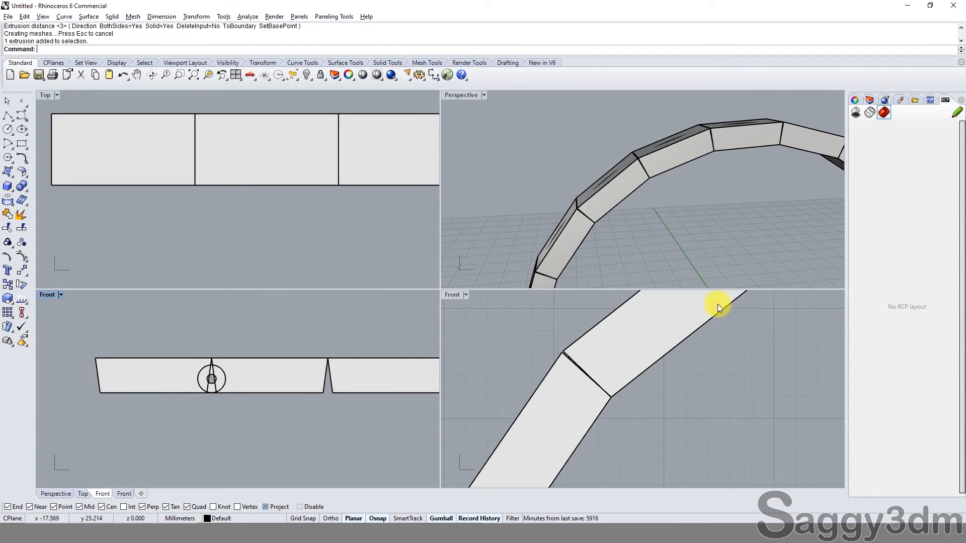
{"action": "scroll", "coordinate": [378, 334], "scroll_direction": "down", "scroll_amount": 5}
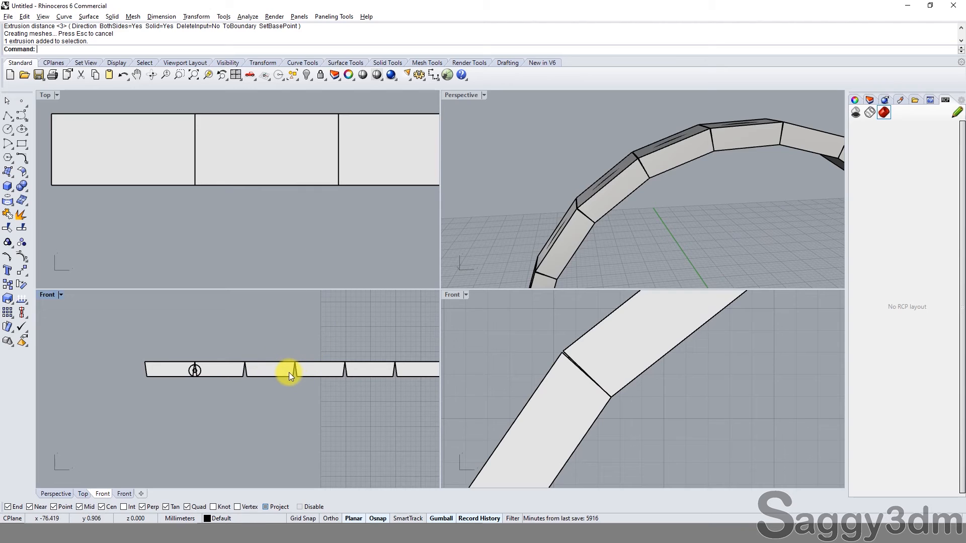
{"action": "scroll", "coordinate": [648, 169], "scroll_direction": "up", "scroll_amount": 2}
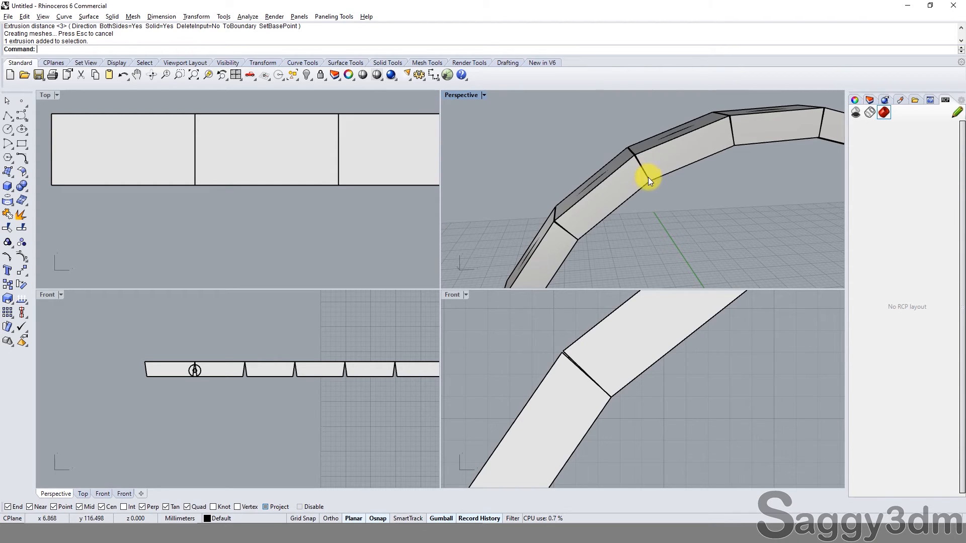
{"action": "mouse_move", "coordinate": [648, 177]}
{"action": "right_mouse_down"}
{"action": "mouse_move", "coordinate": [625, 175]}
{"action": "mouse_move", "coordinate": [649, 193]}
{"action": "mouse_move", "coordinate": [637, 192]}
{"action": "right_mouse_up"}
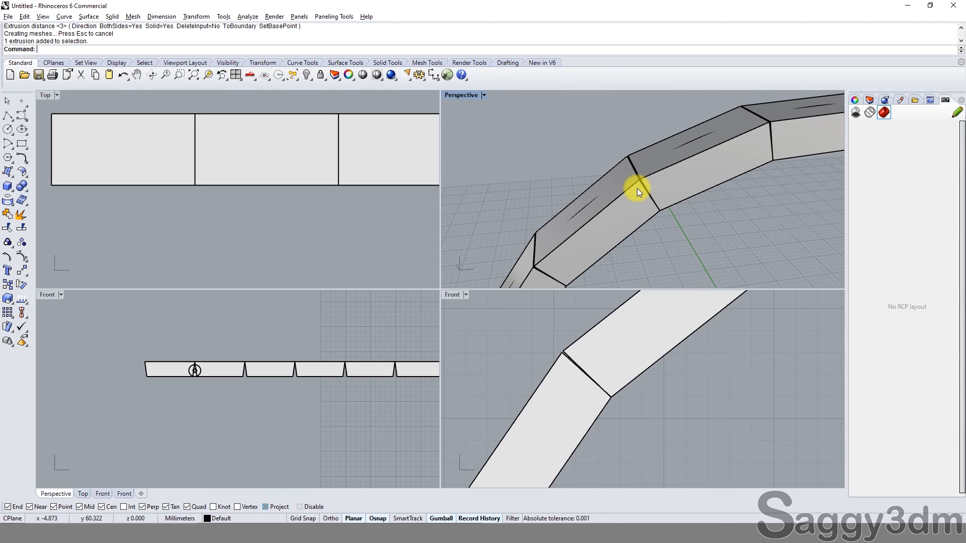
{"action": "key", "text": "super+space"}
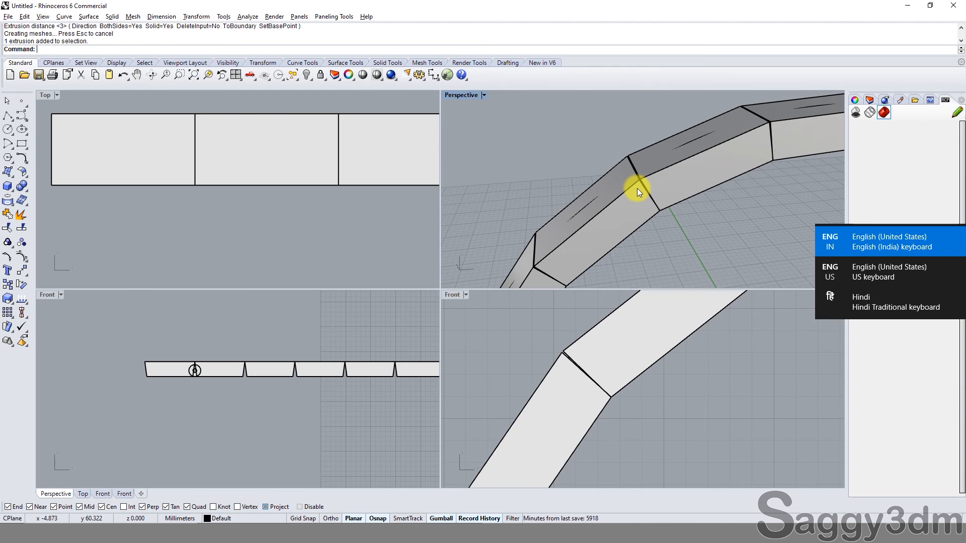